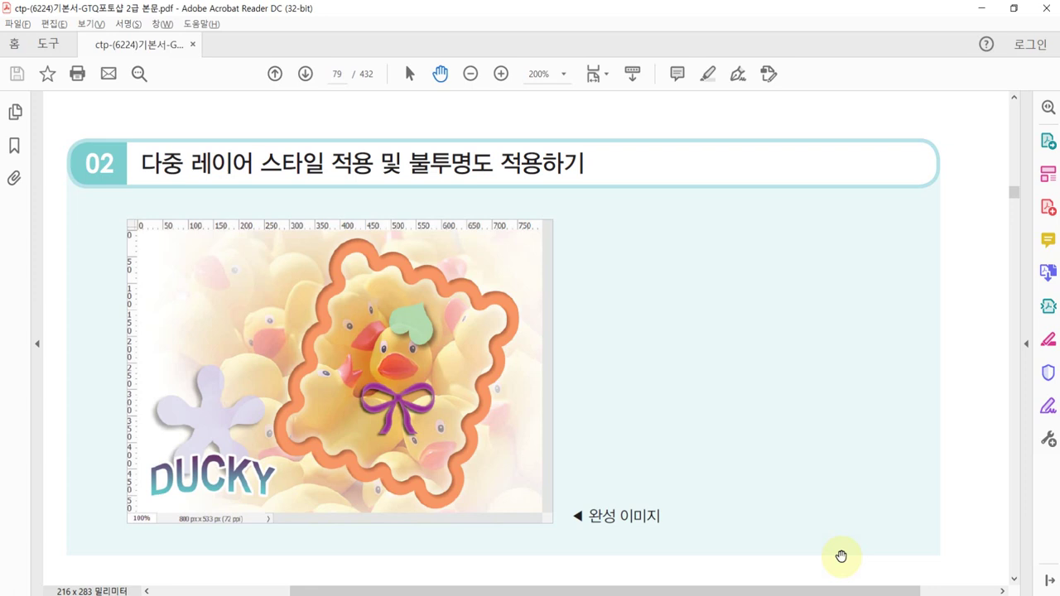
# - Switch to Photoshop with 02_ducky.jpg and set the Custom Shape tool to Shape mode
pyautogui.hotkey('alt', 'Tab')
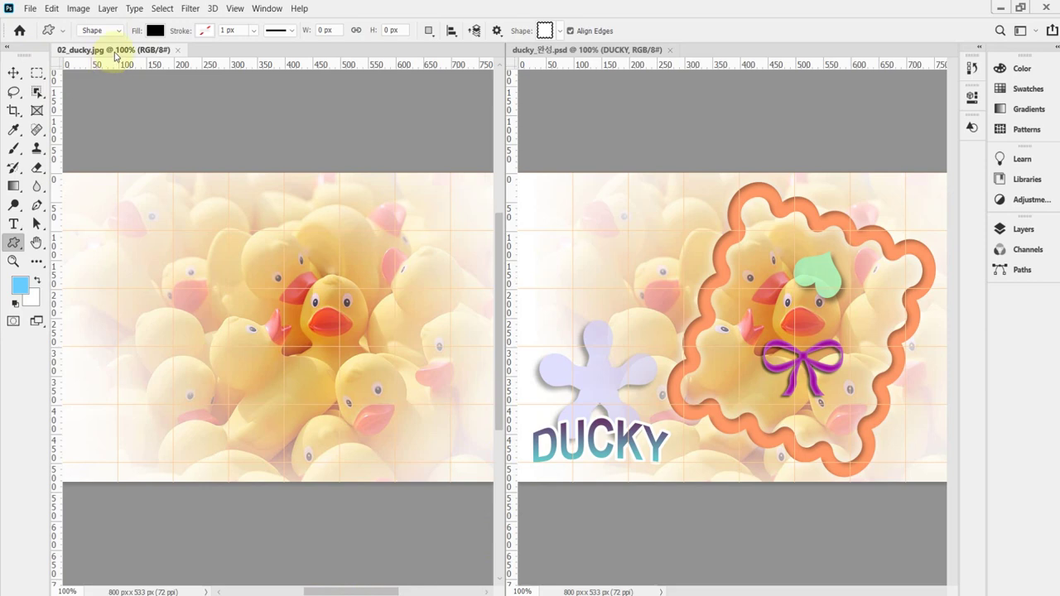
pyautogui.moveTo(17, 248); pyautogui.dragTo(58, 313)
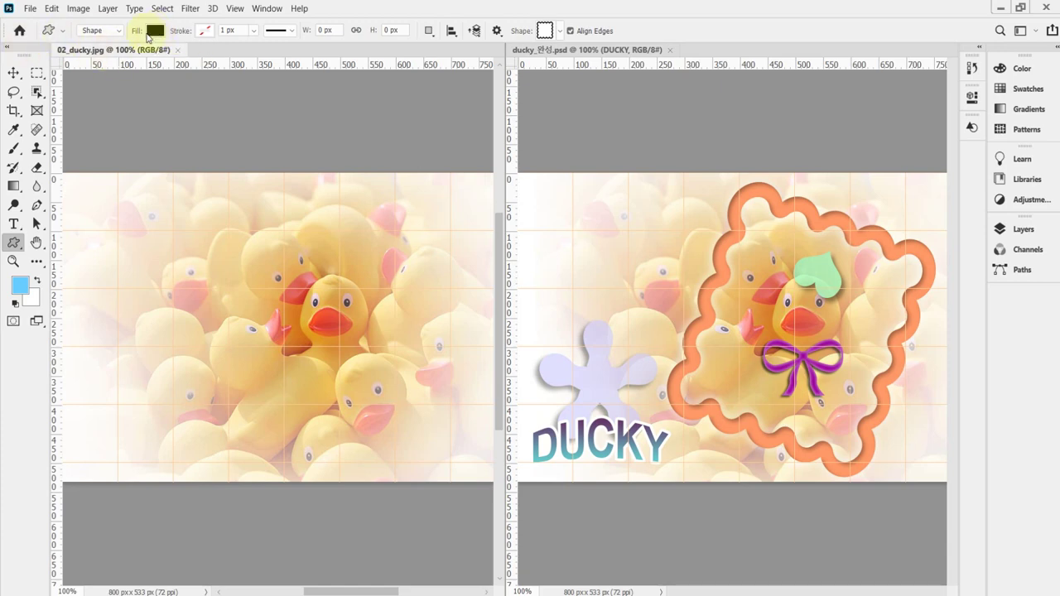
pyautogui.click(101, 30)
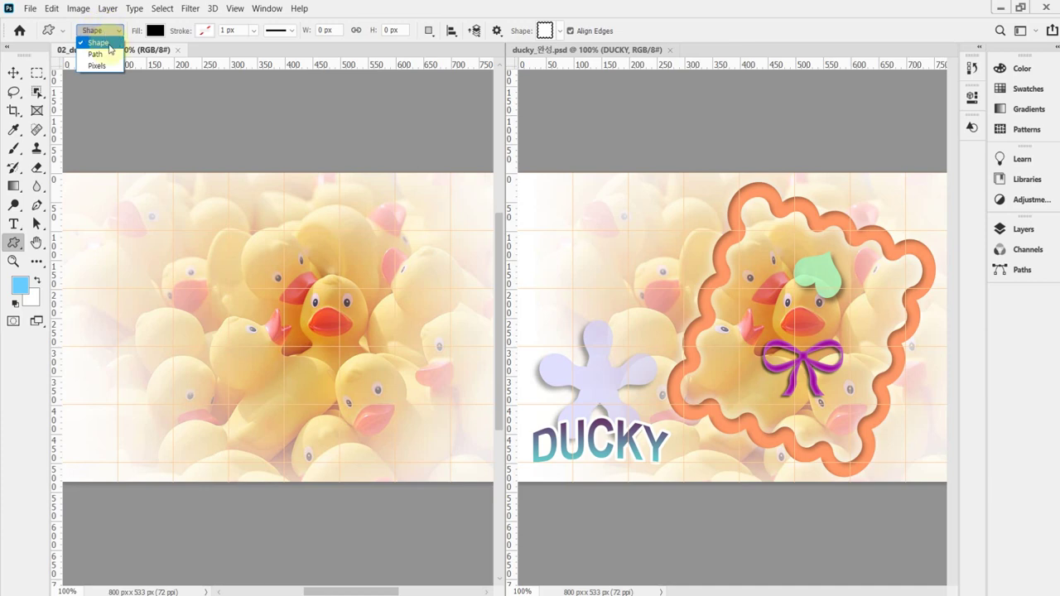
pyautogui.click(110, 47)
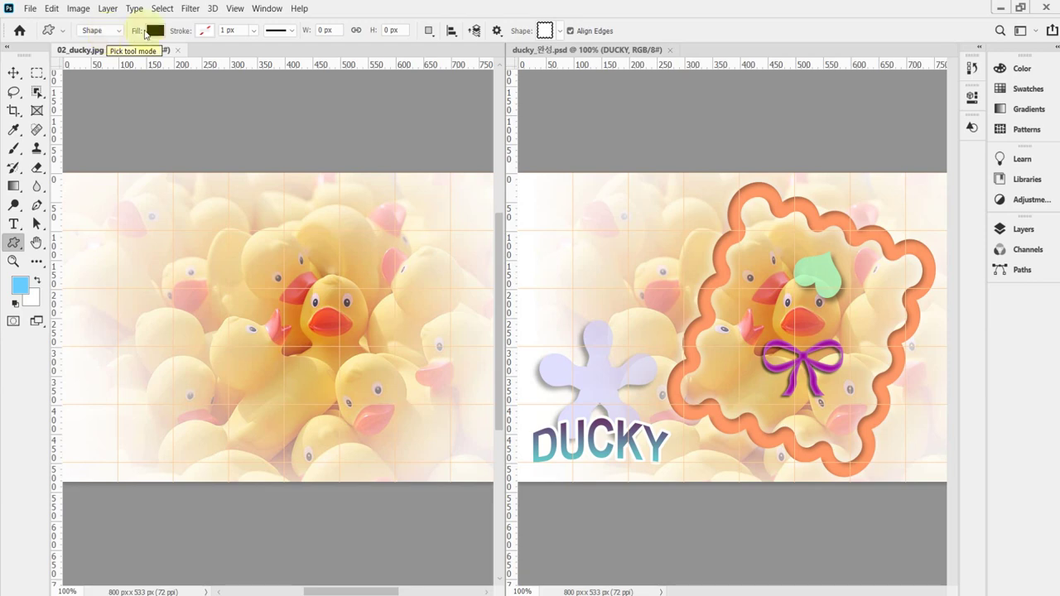
# - Browse the custom shape choices, examining the Frames group and its parent Legacy Shapes and More group
pyautogui.click(560, 33)
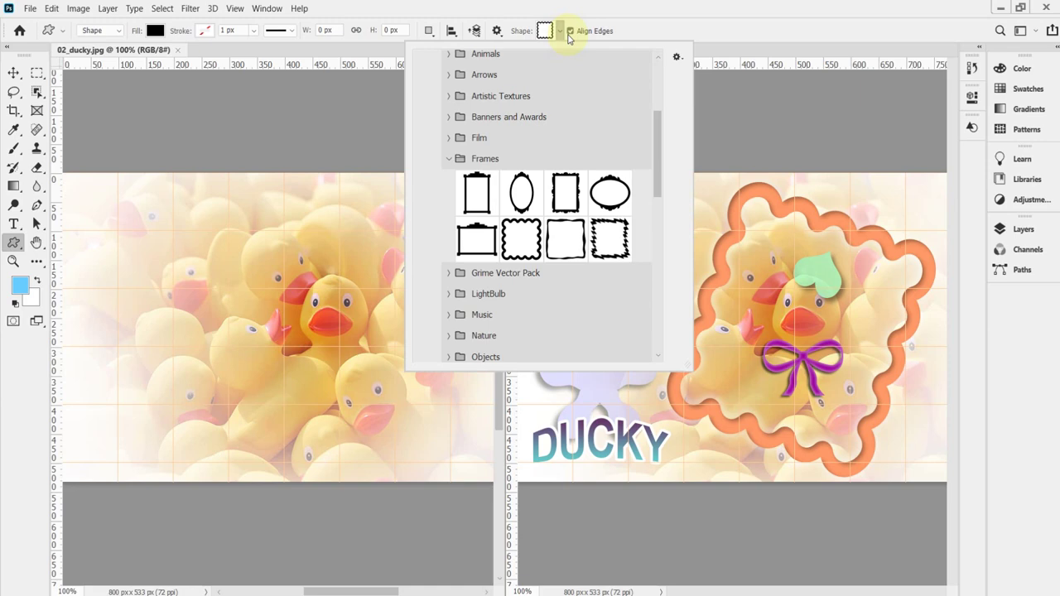
pyautogui.scroll(1, 545, 170)
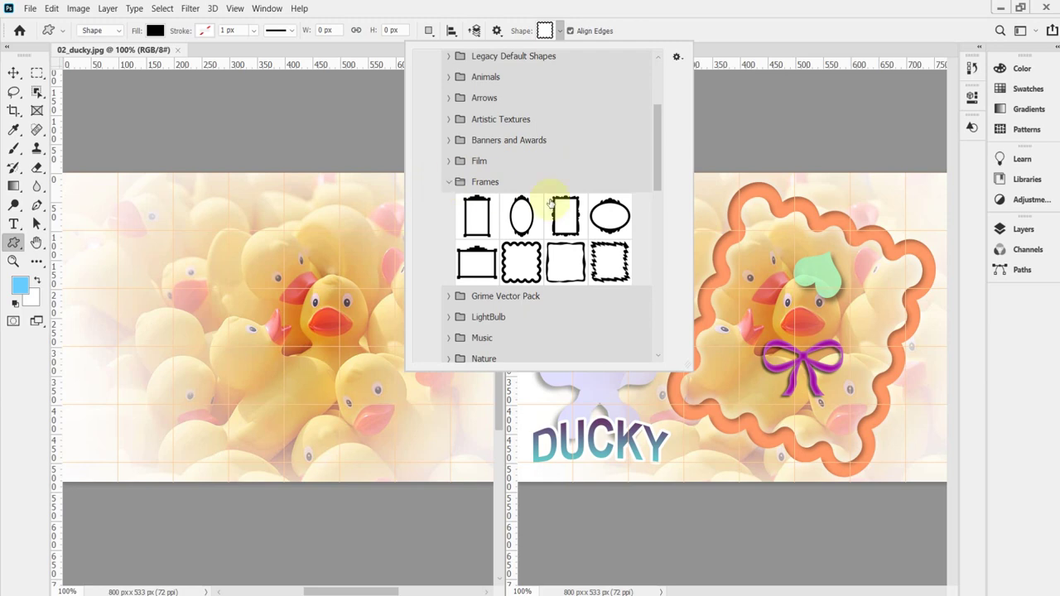
pyautogui.click(528, 261)
pyautogui.moveTo(656, 156); pyautogui.dragTo(656, 123)
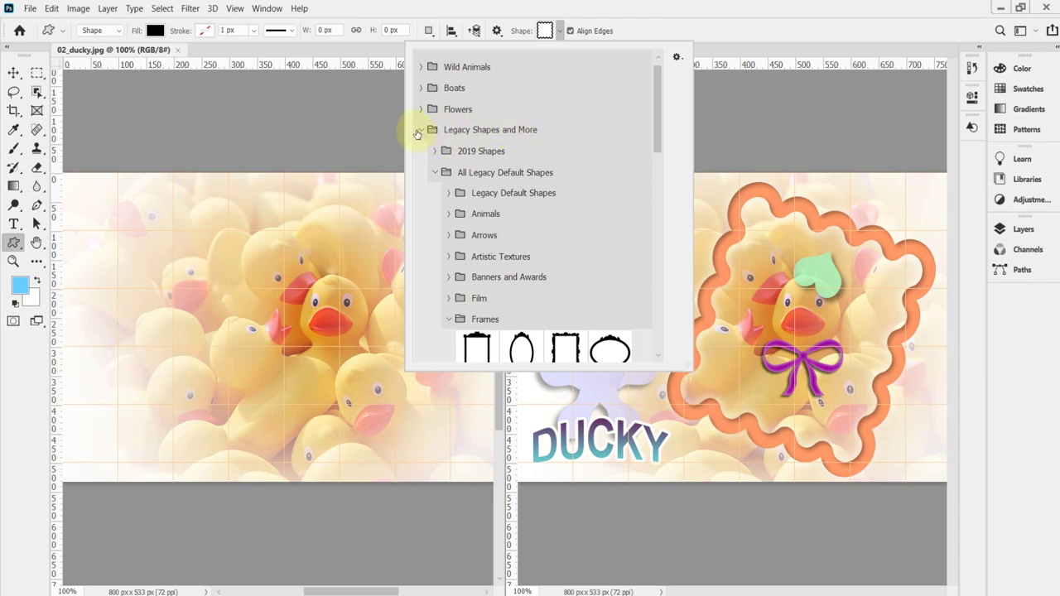
pyautogui.click(626, 18)
# - Show the Shapes library, check the command for loading Legacy Shapes and More, inspect that group, and hide the library
pyautogui.click(267, 9)
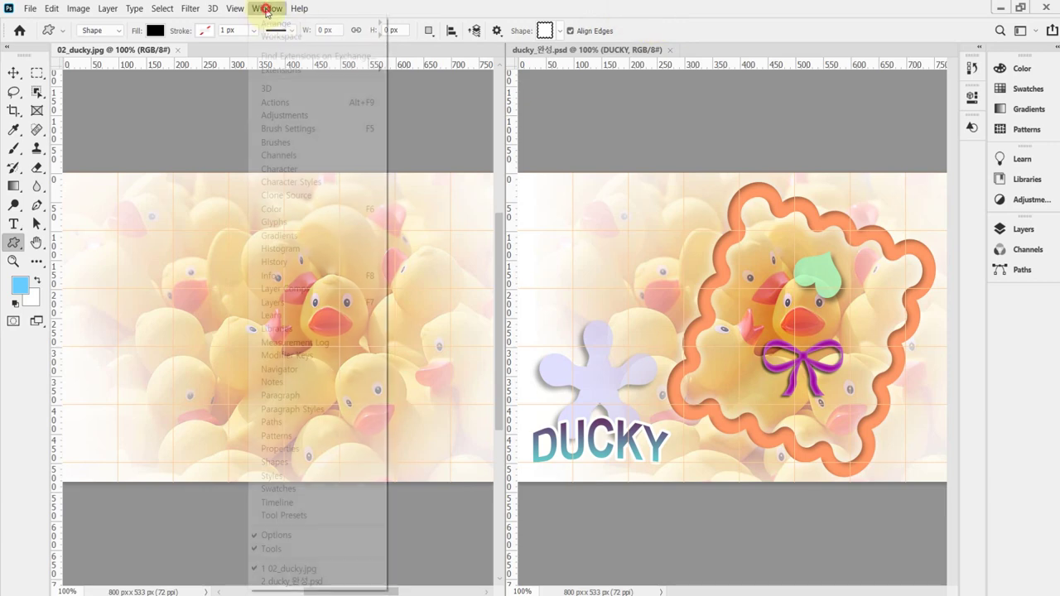
pyautogui.click(328, 466)
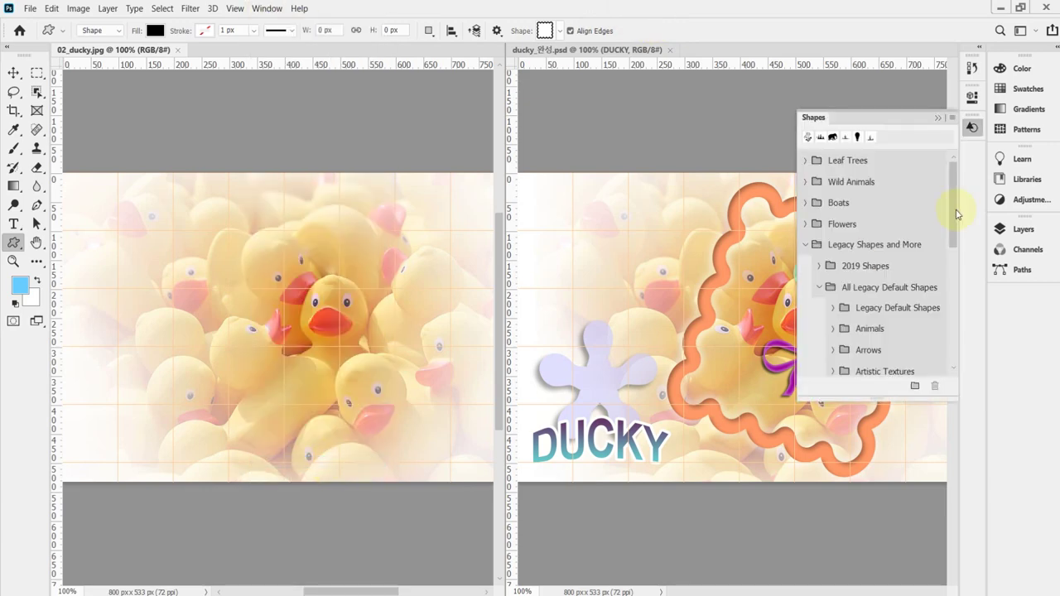
pyautogui.click(953, 118)
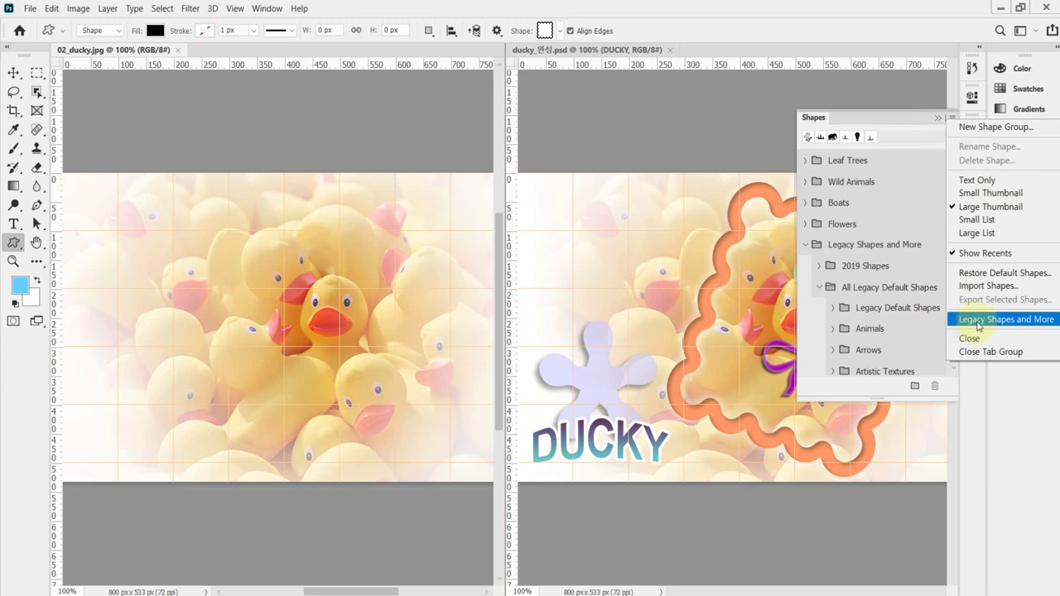
pyautogui.click(811, 250)
pyautogui.click(808, 247)
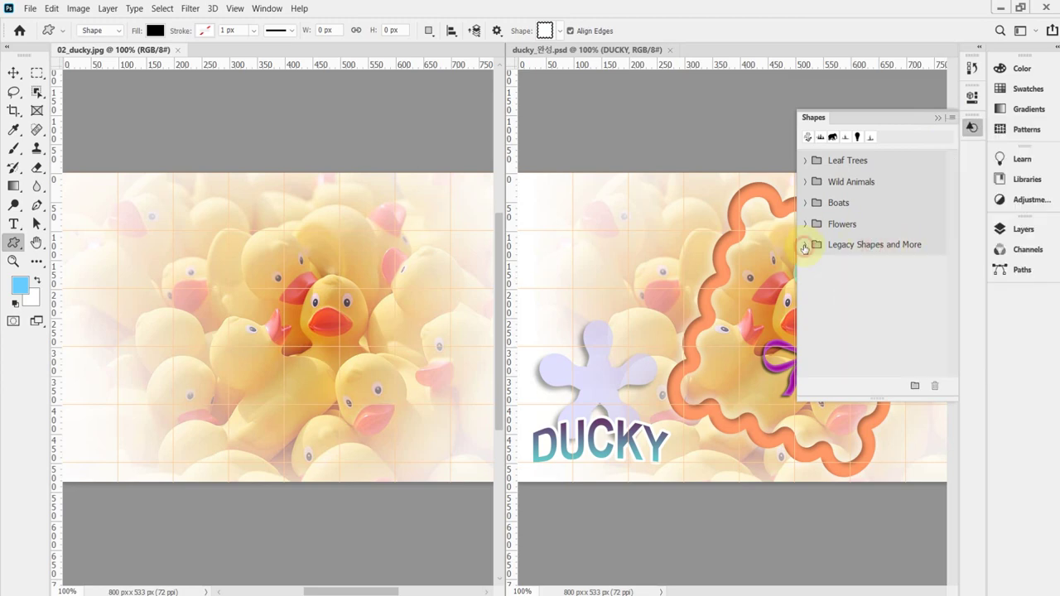
pyautogui.click(803, 245)
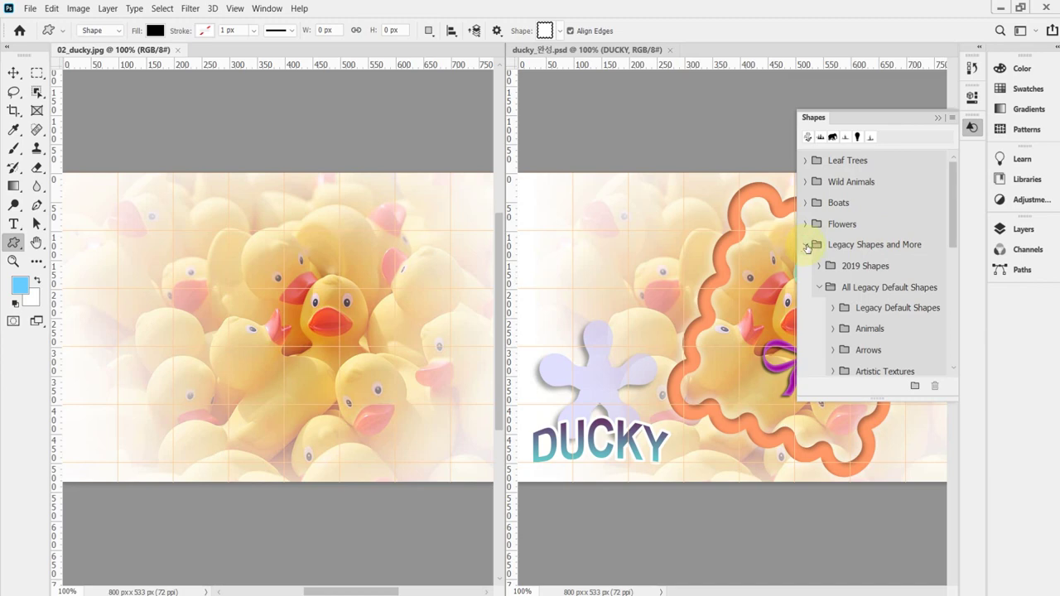
pyautogui.click(807, 247)
pyautogui.click(971, 127)
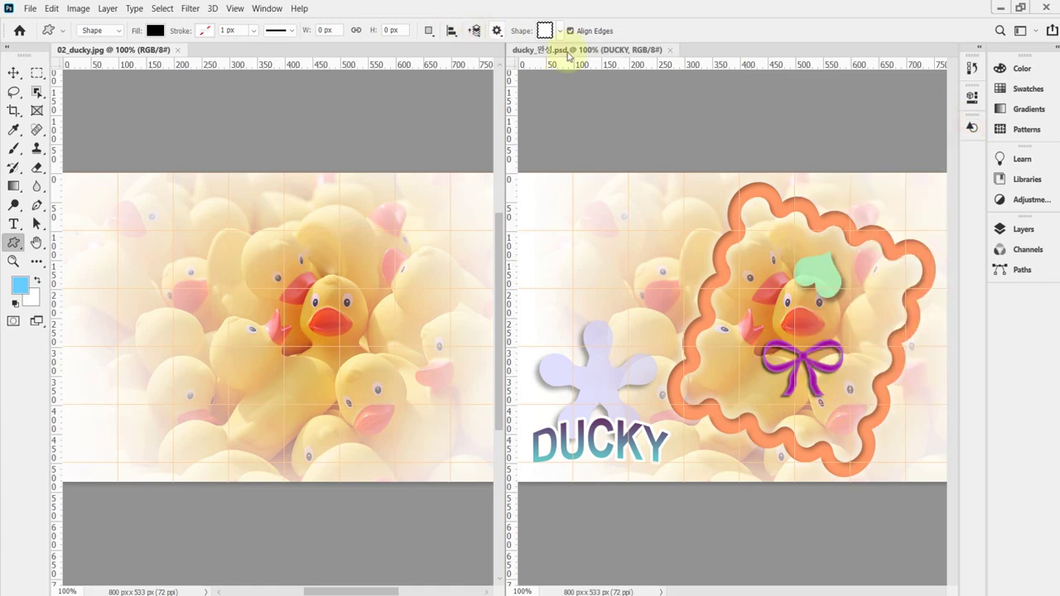
# - Draw the scalloped frame from the legacy Frames group around the central duck in 02_ducky.jpg, about 371 × 433 px
pyautogui.click(560, 31)
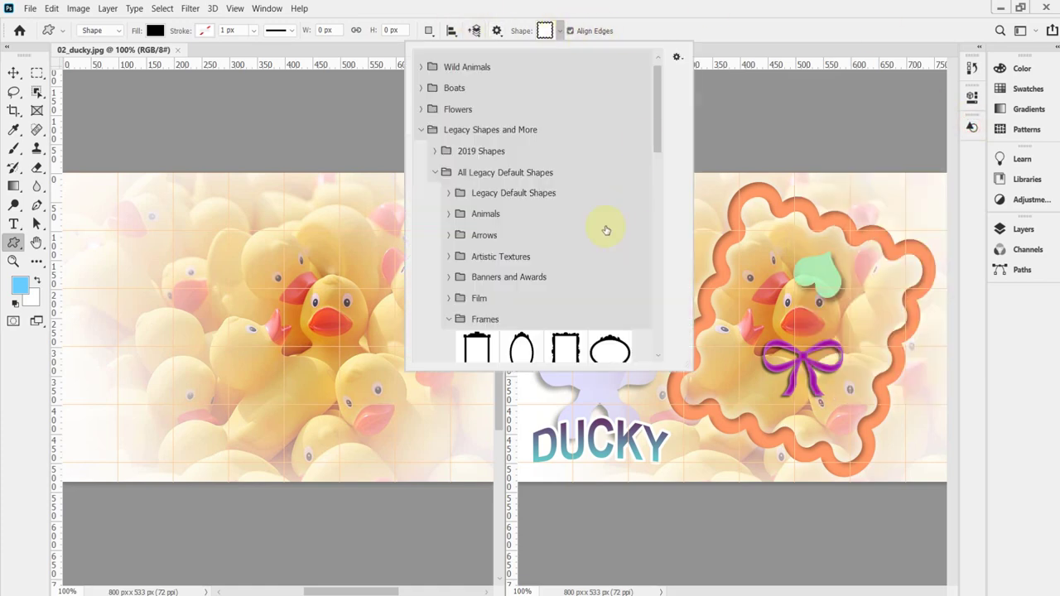
pyautogui.scroll(-3, 660, 135)
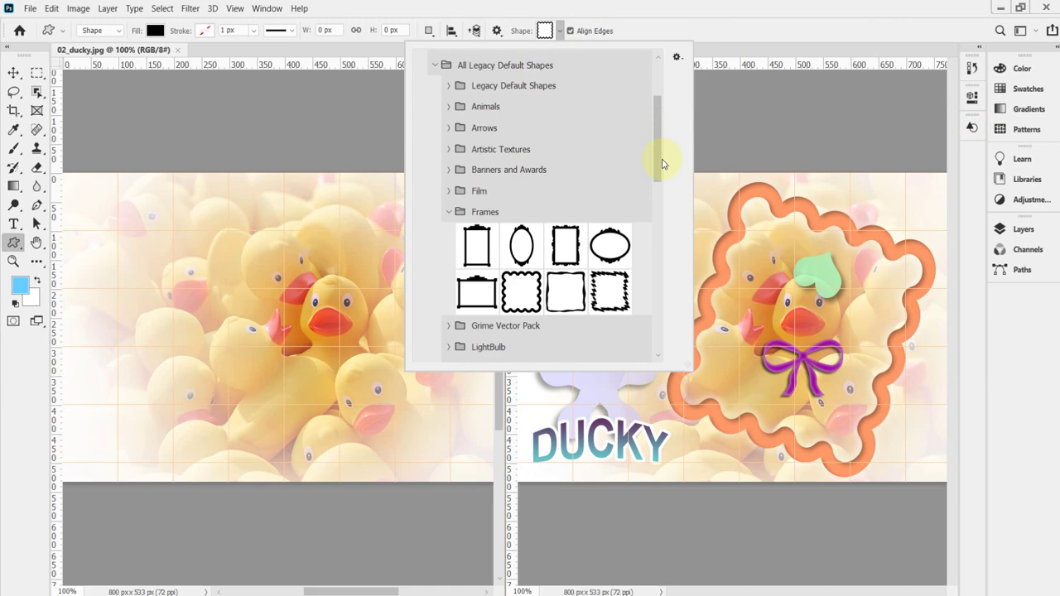
pyautogui.moveTo(662, 163); pyautogui.dragTo(662, 174)
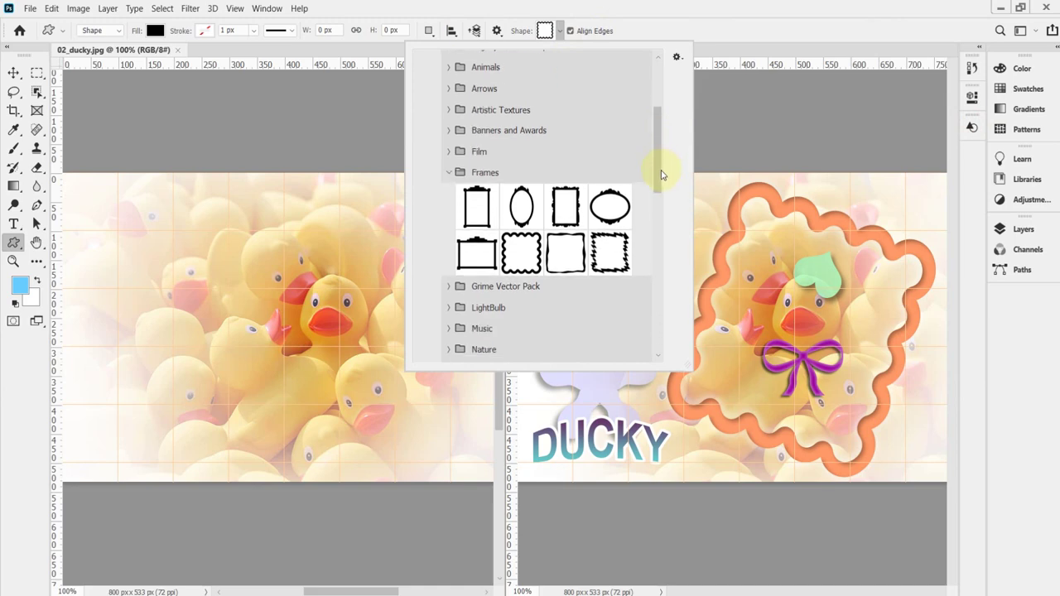
pyautogui.click(512, 253)
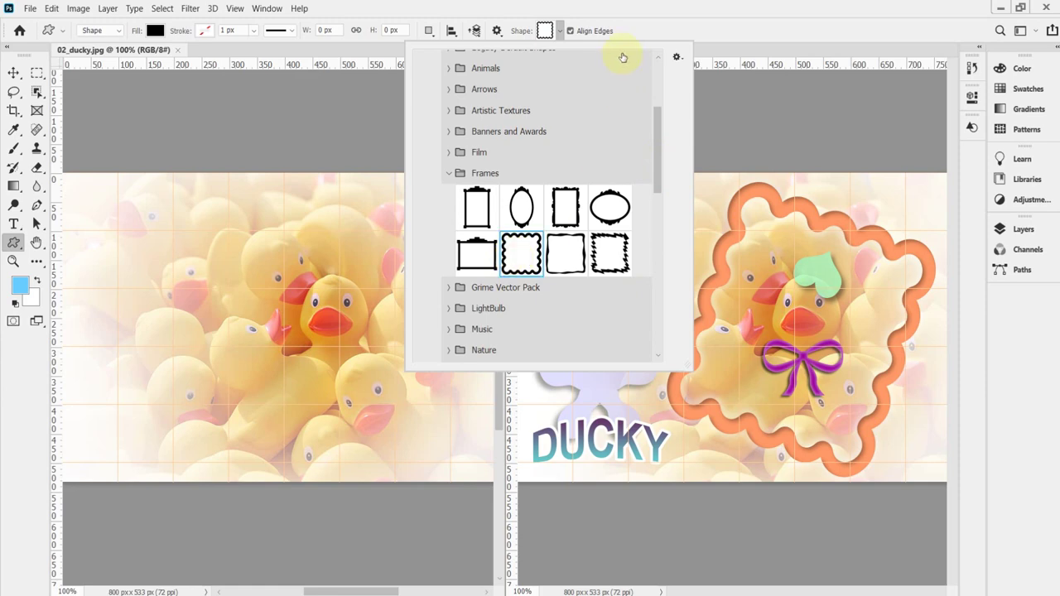
pyautogui.click(653, 25)
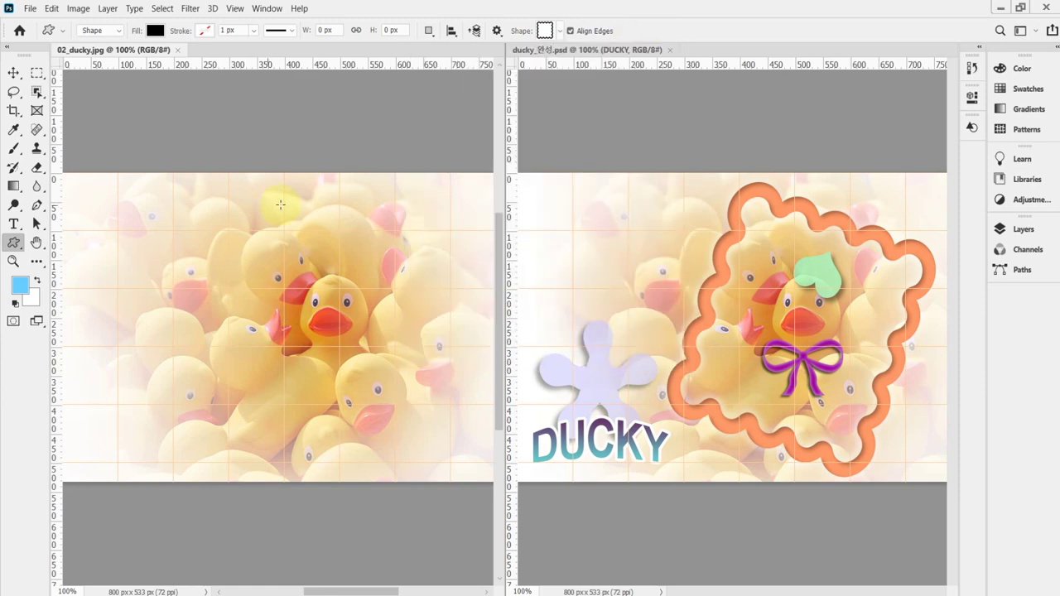
pyautogui.moveTo(256, 200)
pyautogui.mouseDown()
pyautogui.moveTo(356, 331)
pyautogui.moveTo(433, 400)
pyautogui.moveTo(412, 395)
pyautogui.moveTo(426, 426)
pyautogui.moveTo(472, 459)
pyautogui.moveTo(460, 451)
pyautogui.mouseUp()
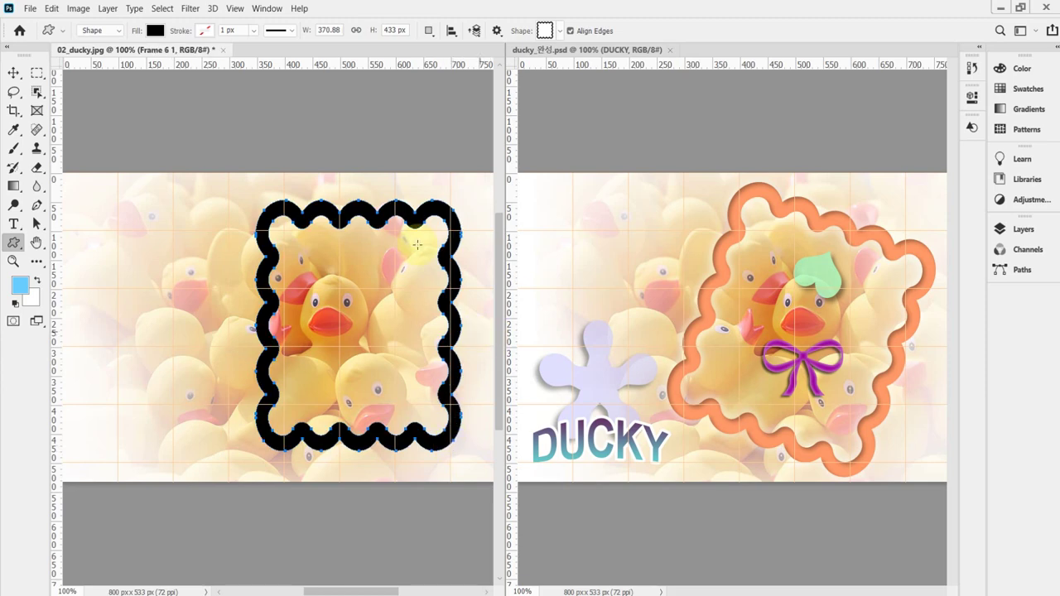
# - Set the scalloped frame shape's fill color to #f96
pyautogui.click(1023, 230)
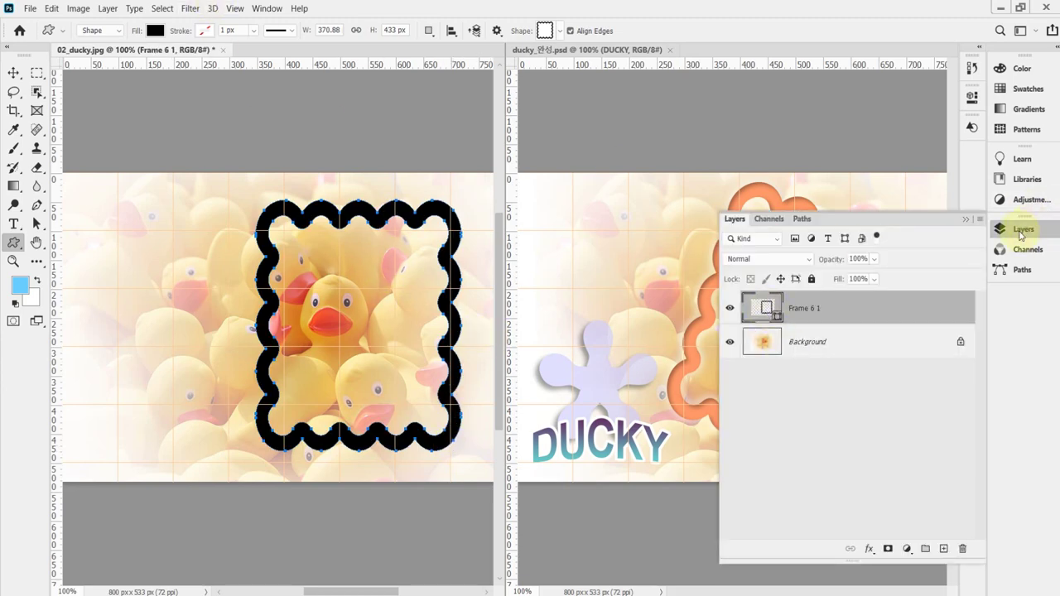
pyautogui.doubleClick(762, 309)
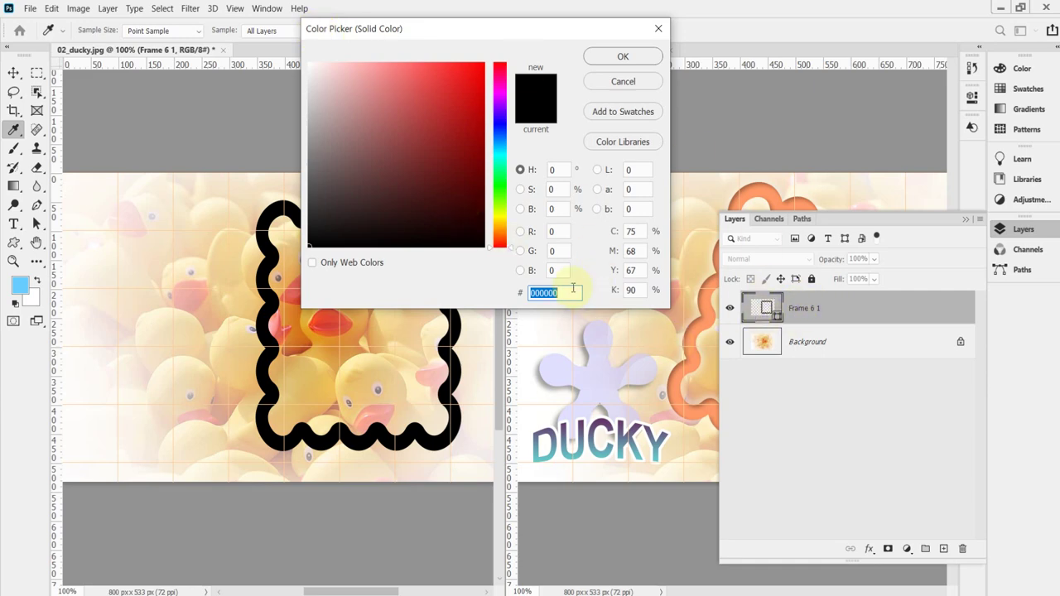
pyautogui.write('f')
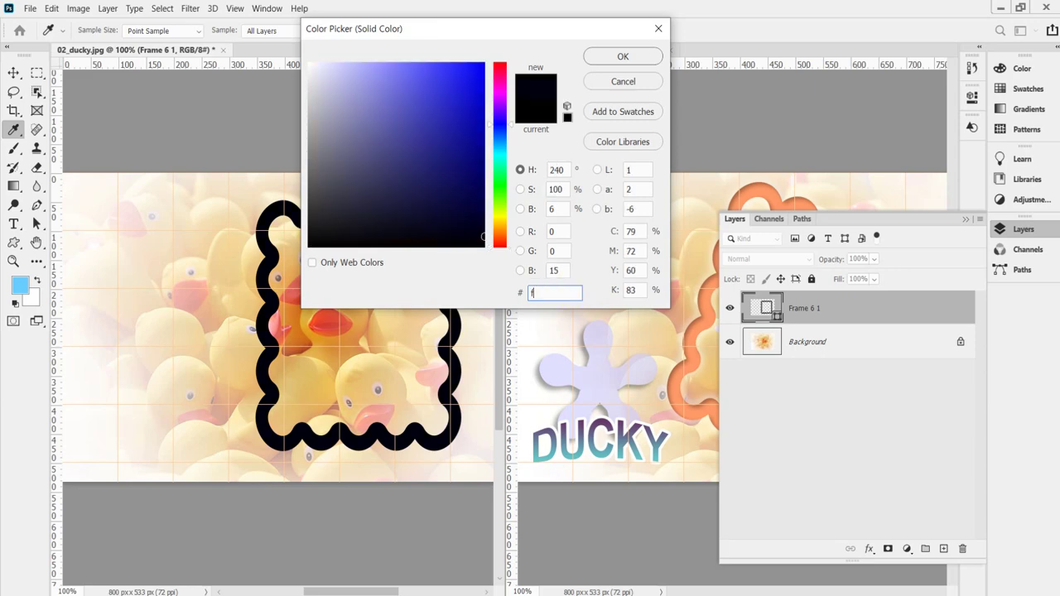
pyautogui.write('9')
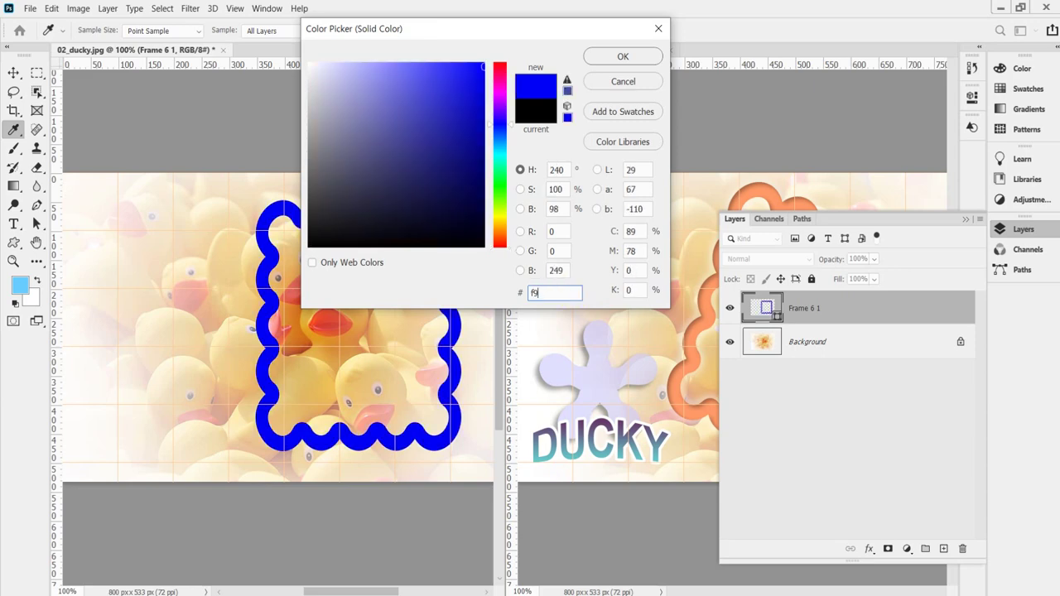
pyautogui.write('6')
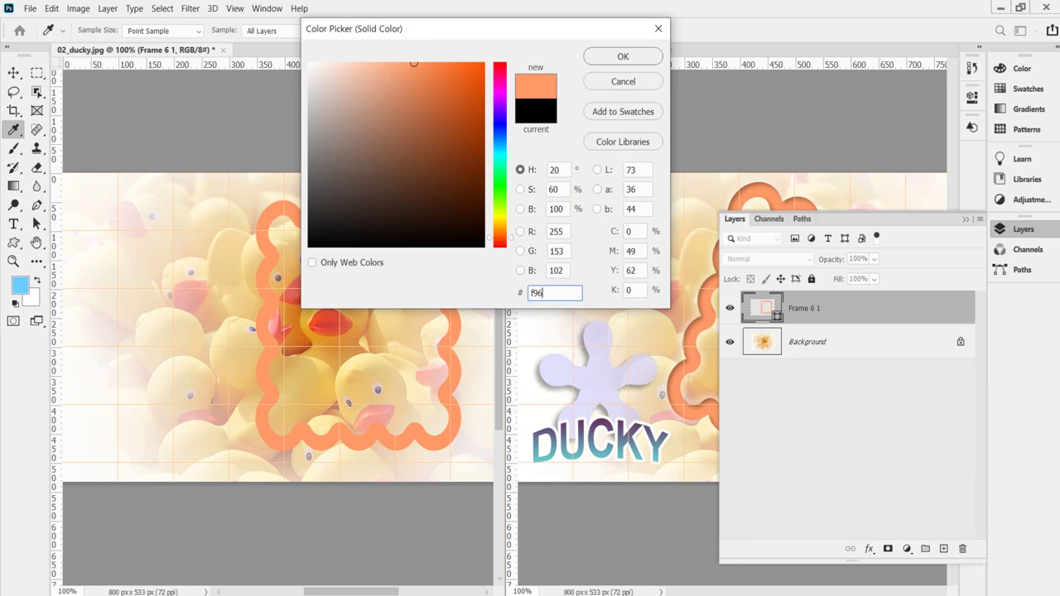
pyautogui.press('Return')
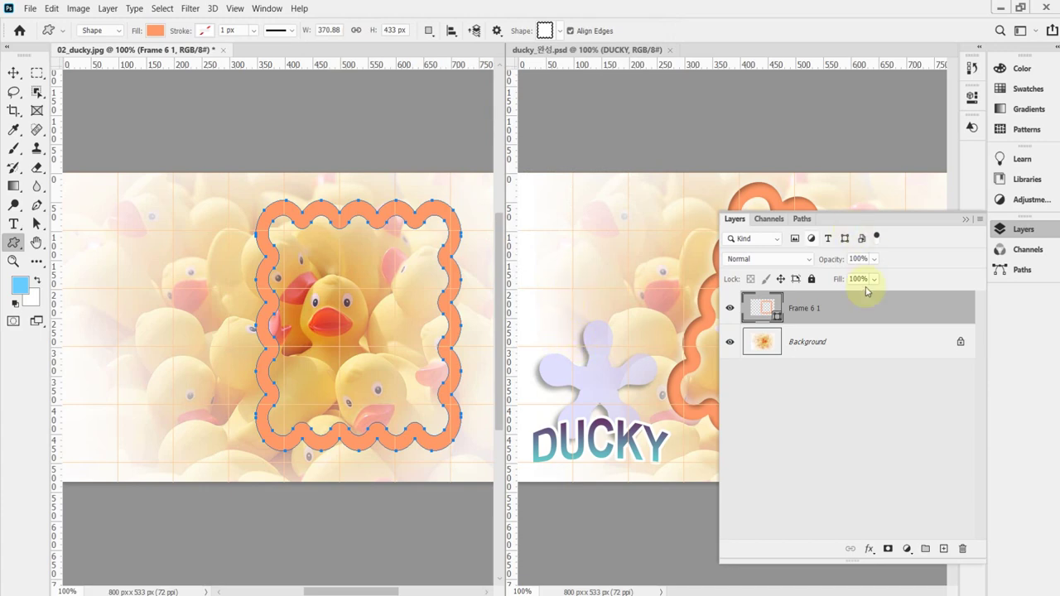
pyautogui.click(1032, 229)
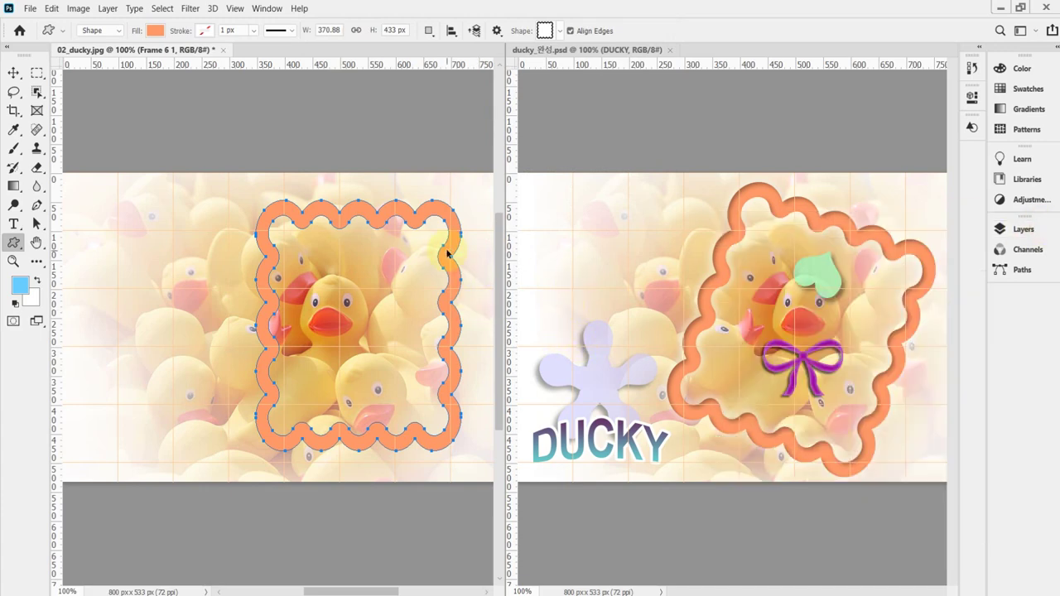
# - Transform the orange frame to match the reference, rotating it about 23.6° clockwise and scaling it to about 104% width and 97% height
pyautogui.hotkey('ctrl', 't')
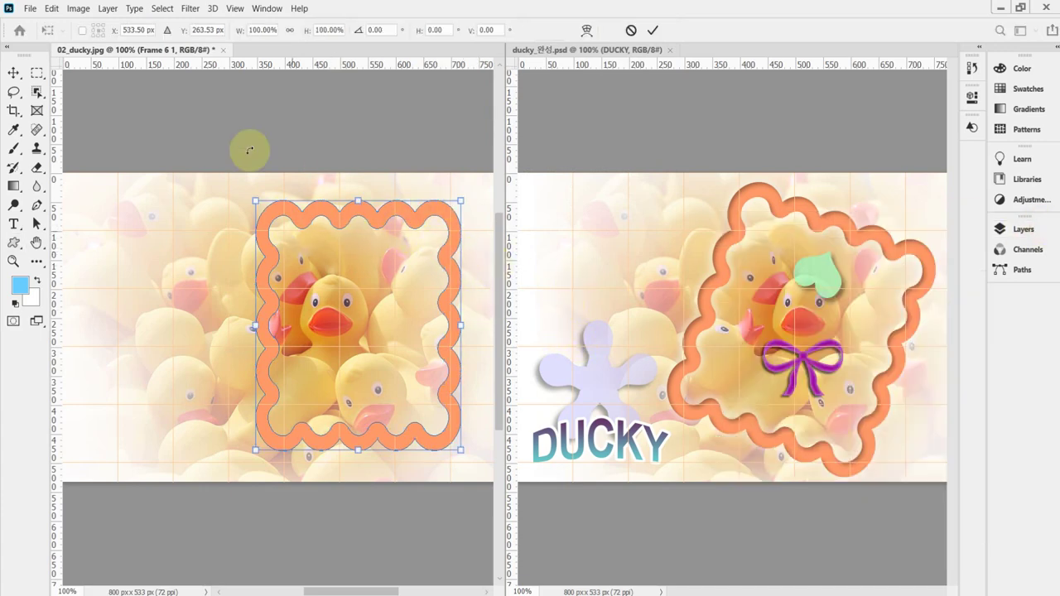
pyautogui.moveTo(272, 170); pyautogui.dragTo(342, 169)
pyautogui.moveTo(271, 324); pyautogui.dragTo(238, 331)
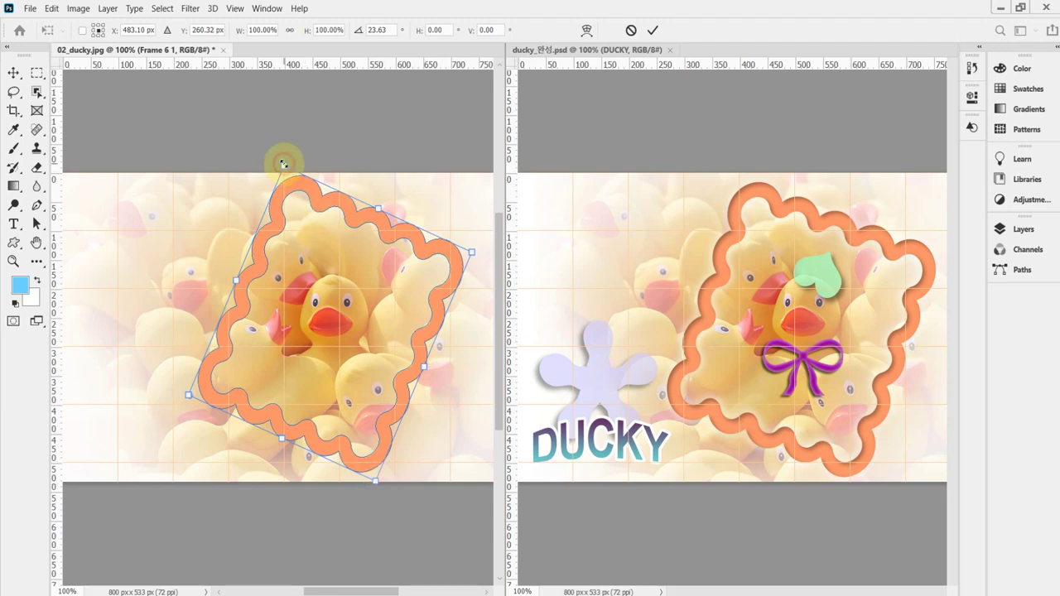
pyautogui.moveTo(282, 163); pyautogui.dragTo(278, 166)
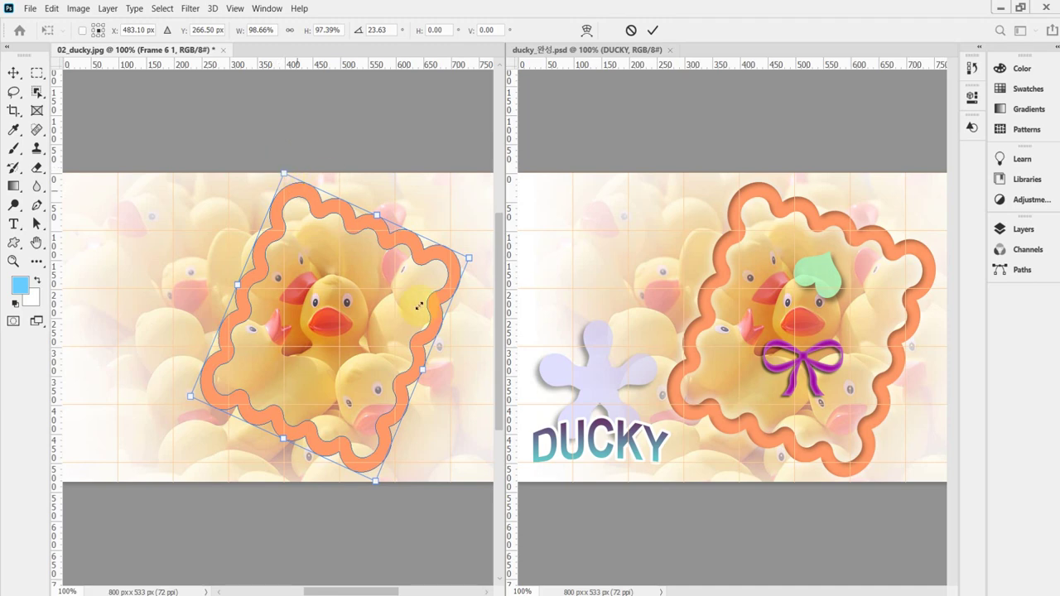
pyautogui.moveTo(422, 369); pyautogui.dragTo(379, 341)
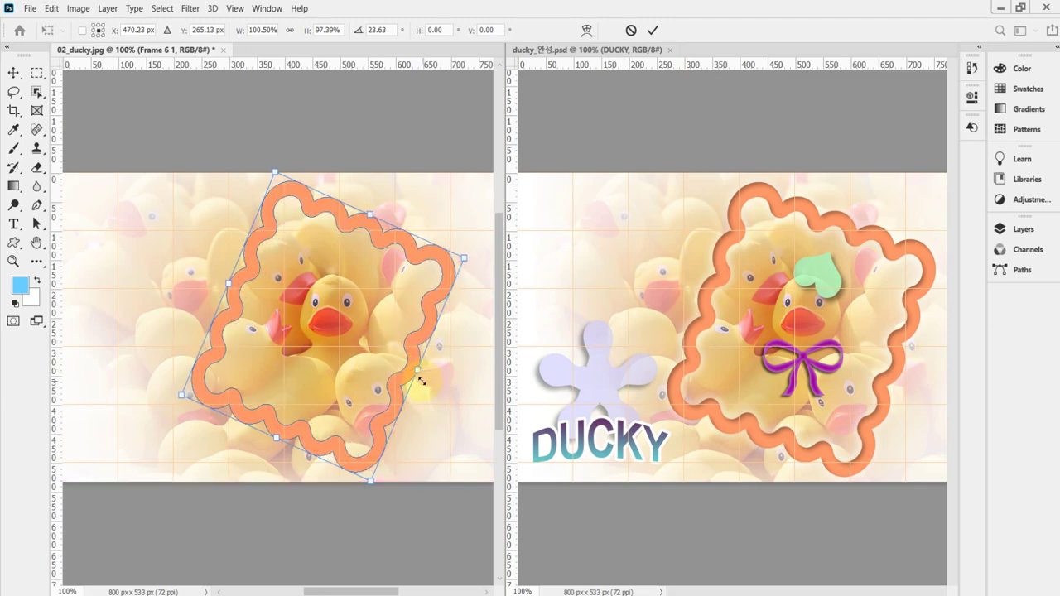
pyautogui.moveTo(419, 367); pyautogui.dragTo(423, 372)
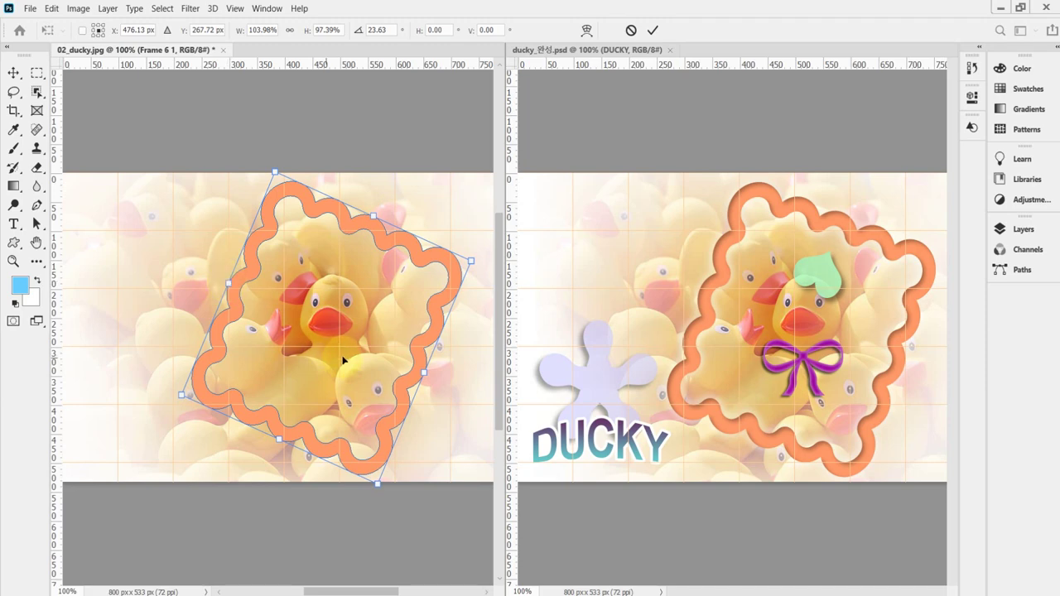
pyautogui.press('Return')
pyautogui.press('u')
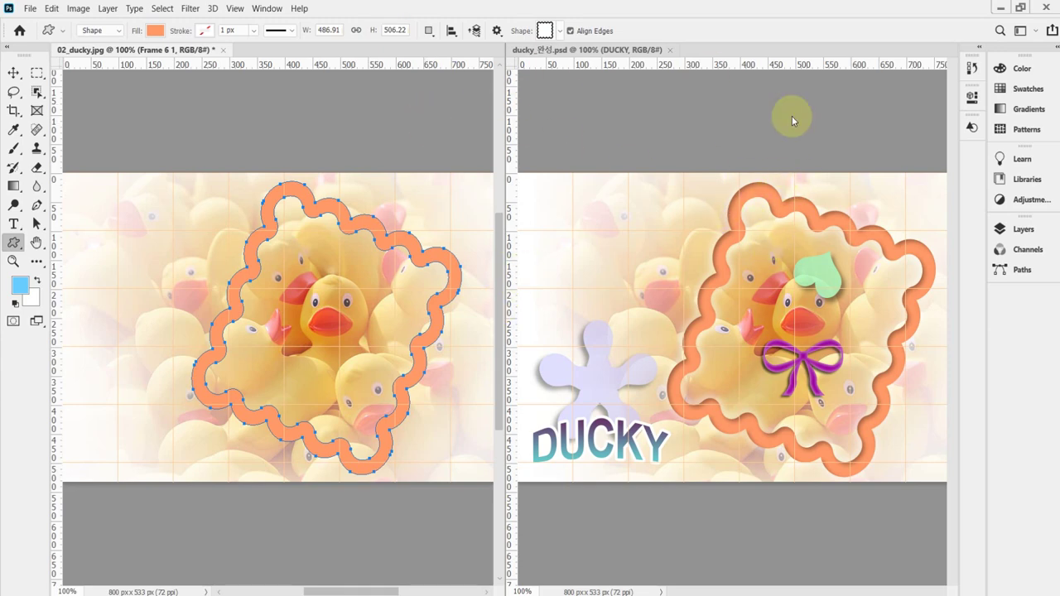
# - Add an Inner Shadow to the orange frame layer with 35% opacity and a 135° angle
pyautogui.click(1022, 229)
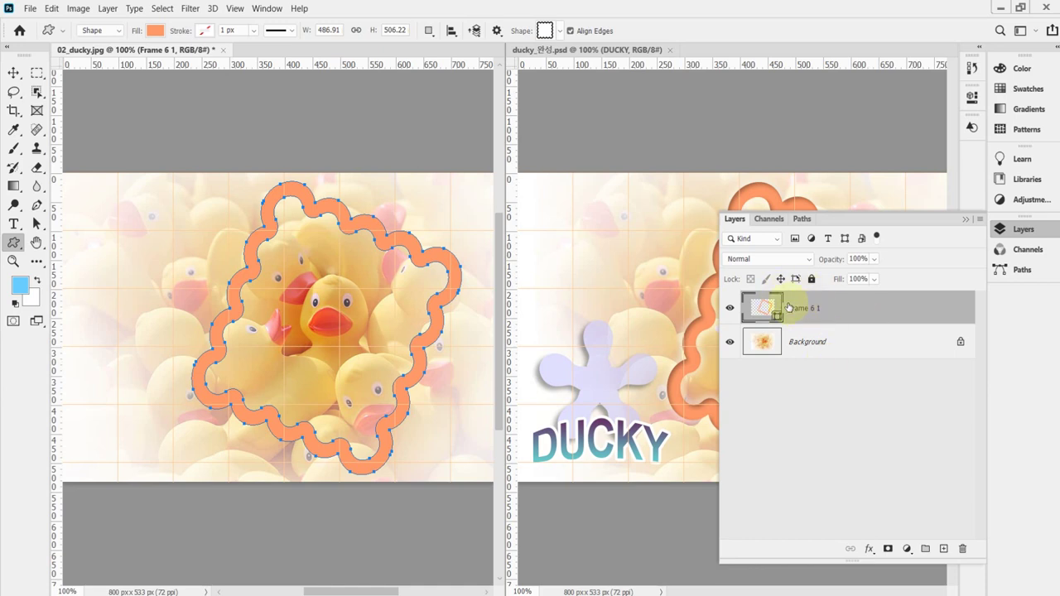
pyautogui.click(868, 551)
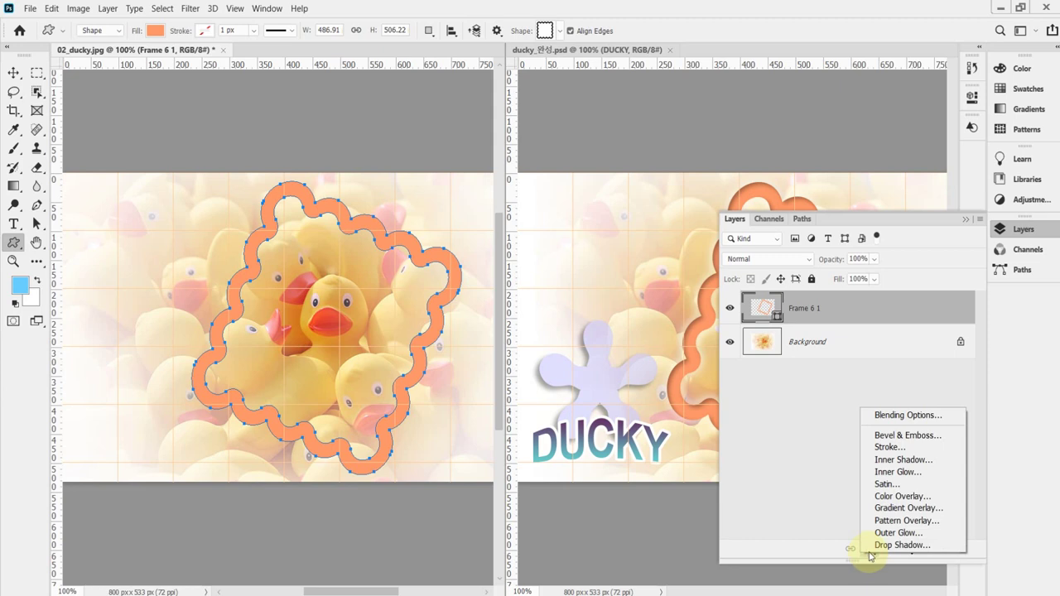
pyautogui.click(915, 465)
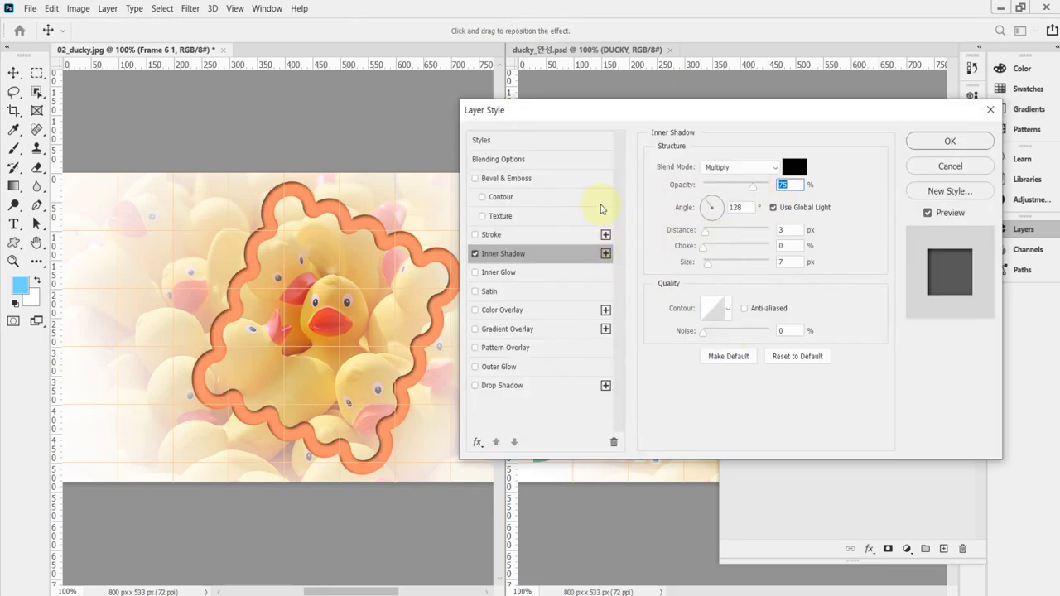
pyautogui.write('35')
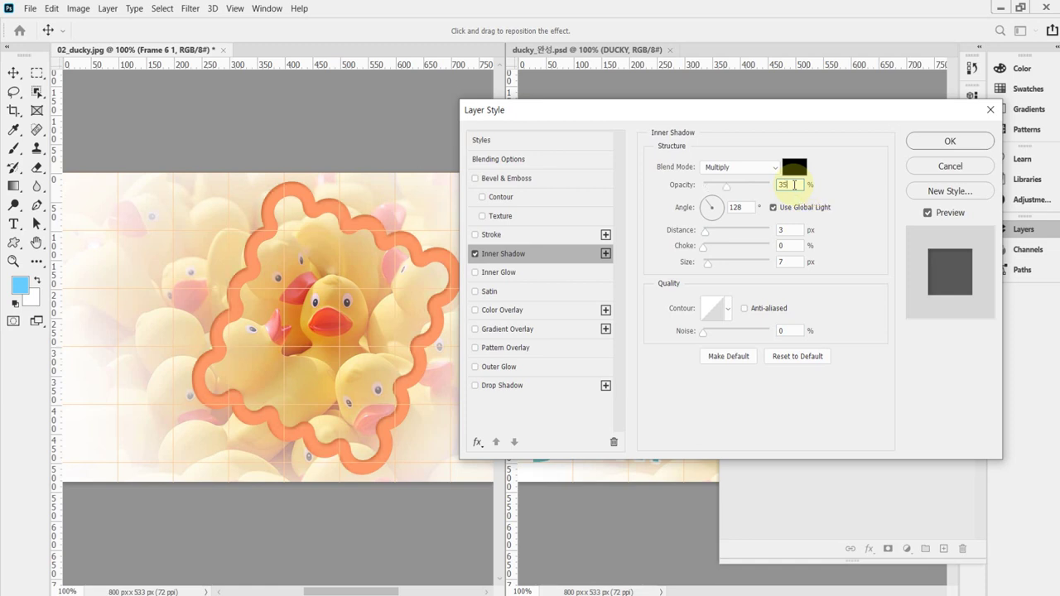
pyautogui.press('Tab')
pyautogui.write('13')
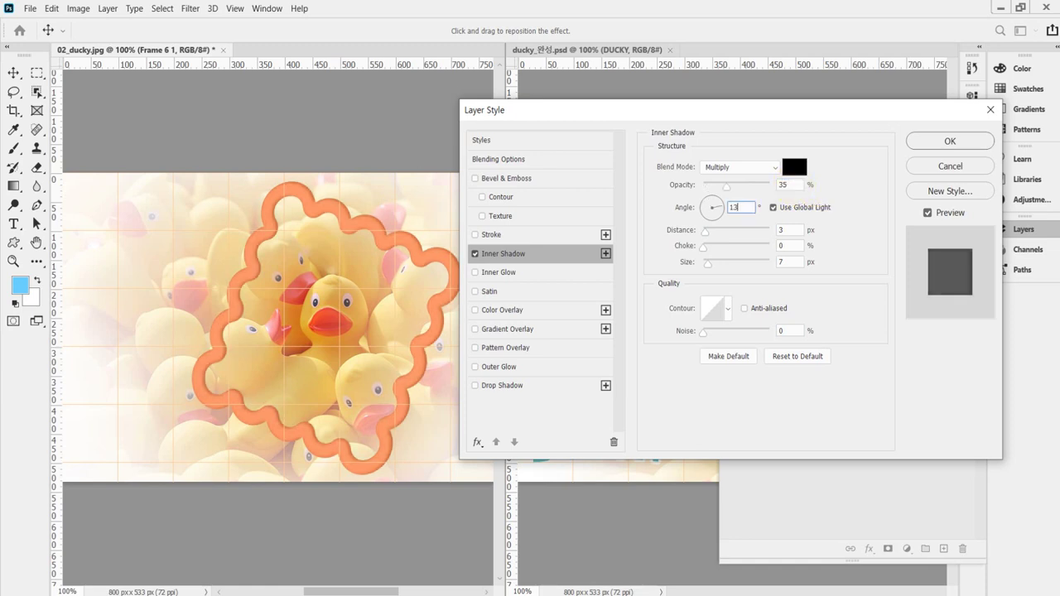
pyautogui.write('5')
pyautogui.click(797, 184)
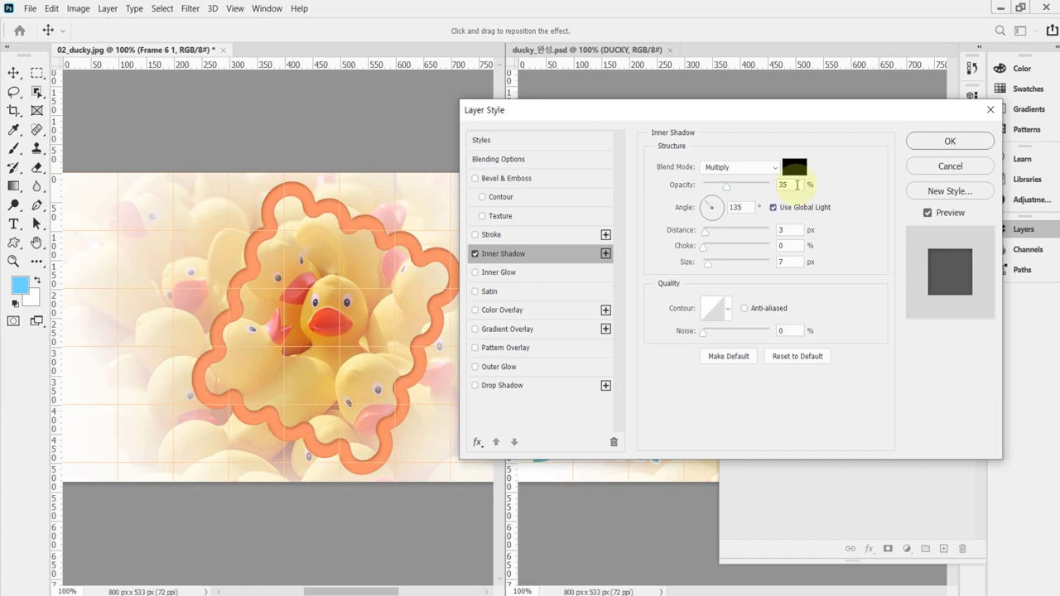
# - Set the frame's Inner Shadow distance to 5 px, choke to 5% and size to 9 px
pyautogui.press('Tab')
pyautogui.write('5')
pyautogui.press('Tab')
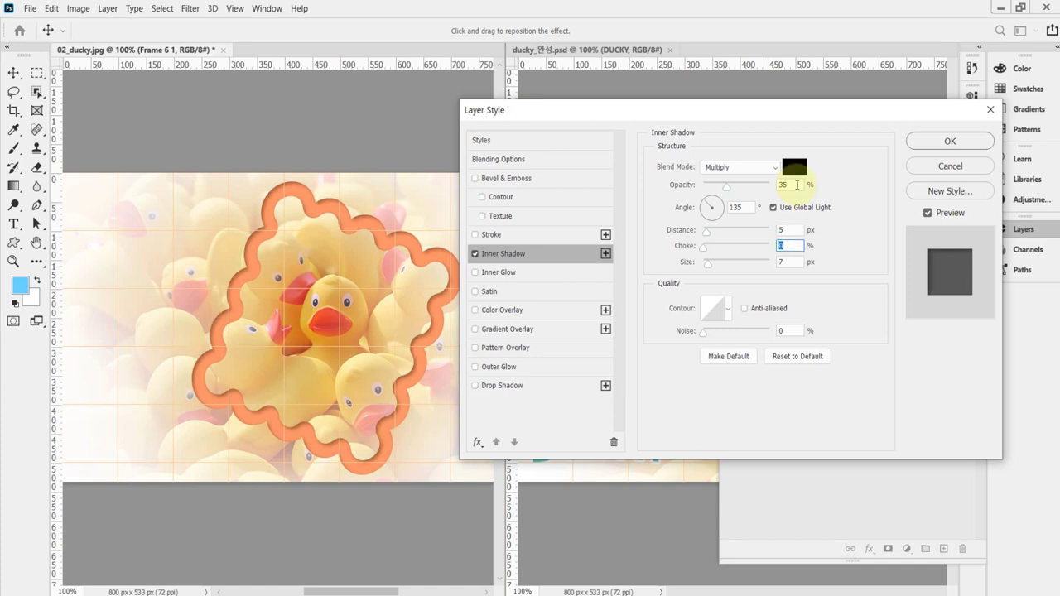
pyautogui.write('5')
pyautogui.press('Tab')
pyautogui.write('9')
pyautogui.click(797, 185)
# - Enable the Outer Glow effect for the frame, comparing the image with it off and on
pyautogui.click(511, 370)
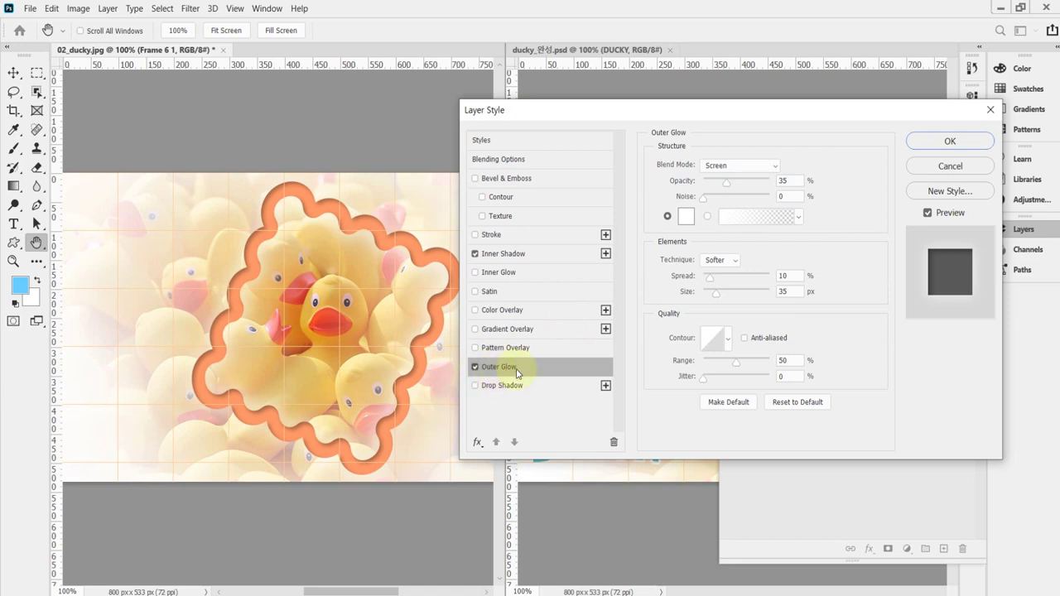
pyautogui.click(475, 367)
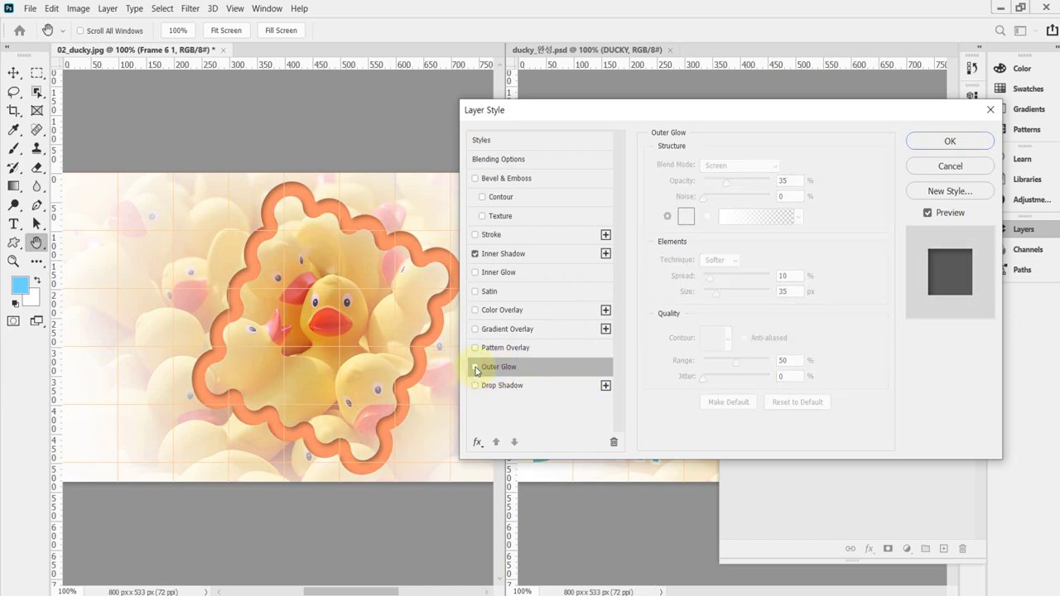
pyautogui.click(499, 254)
pyautogui.click(476, 367)
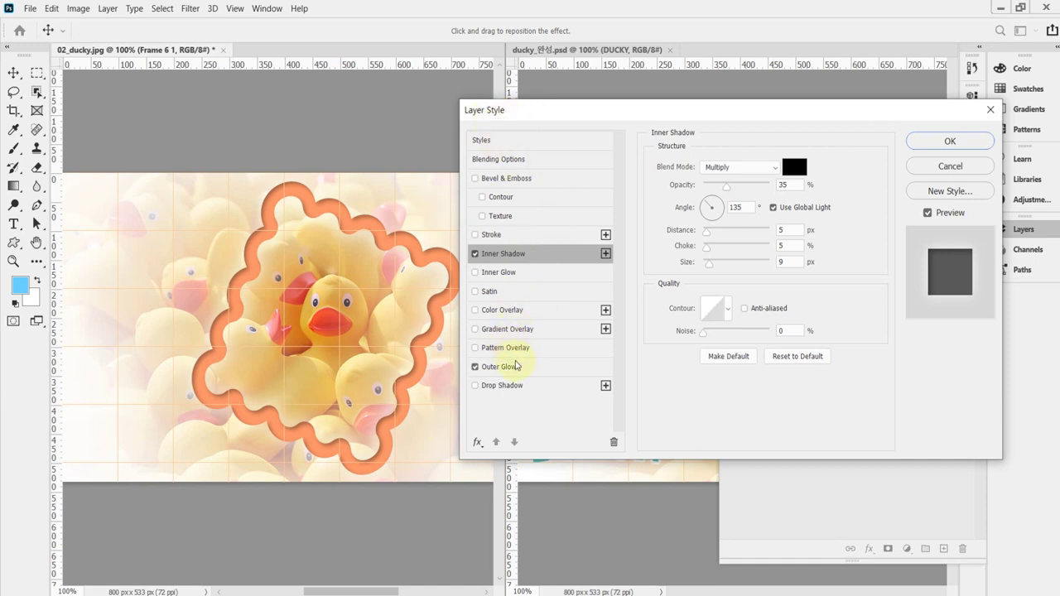
pyautogui.click(518, 369)
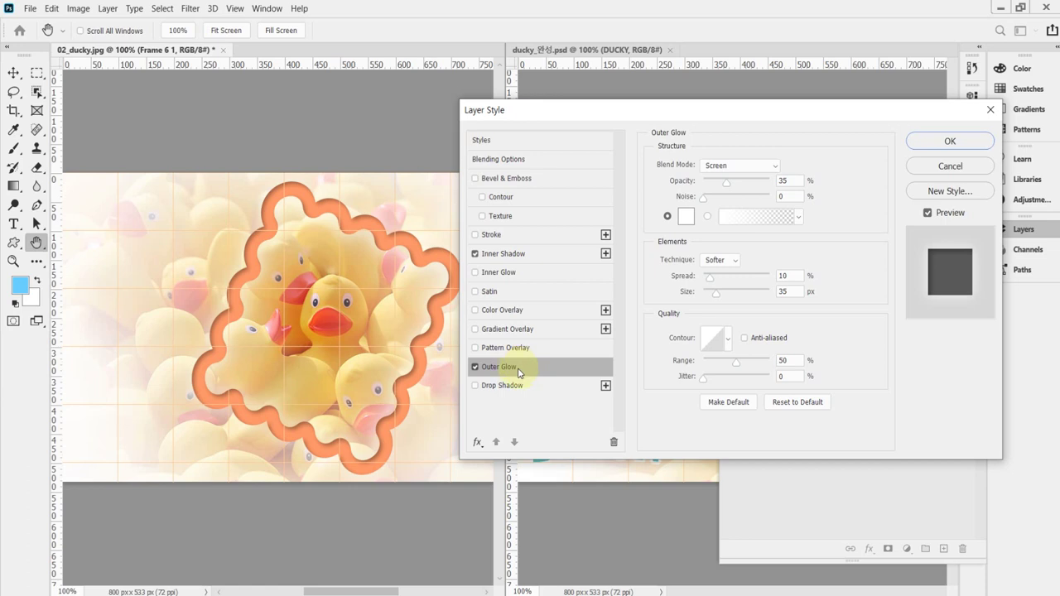
pyautogui.click(474, 369)
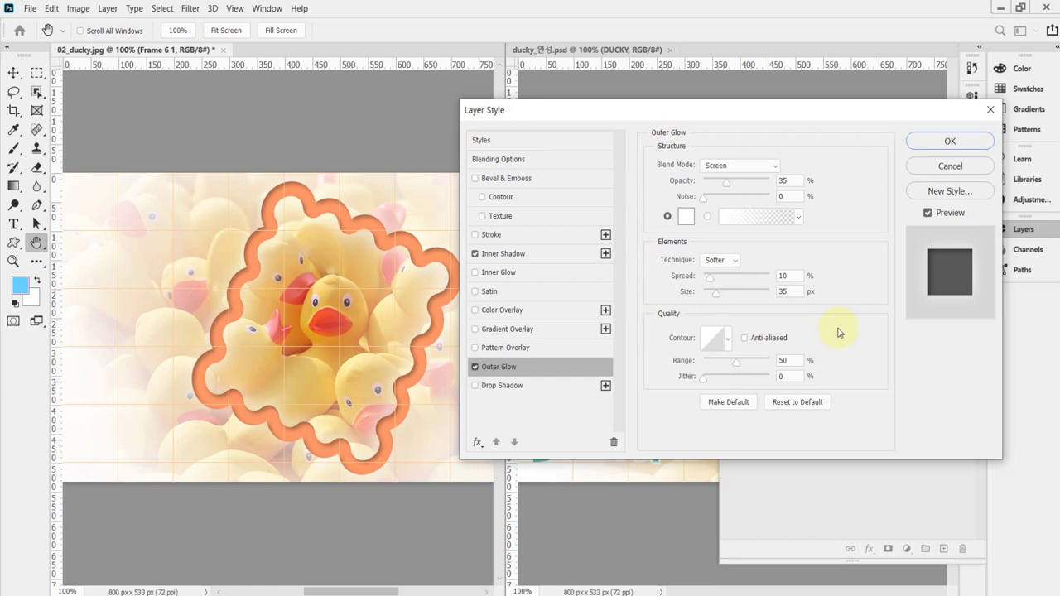
# - Set the frame's Outer Glow spread to 20% and size to 20 px, and apply the layer styles
pyautogui.click(790, 183)
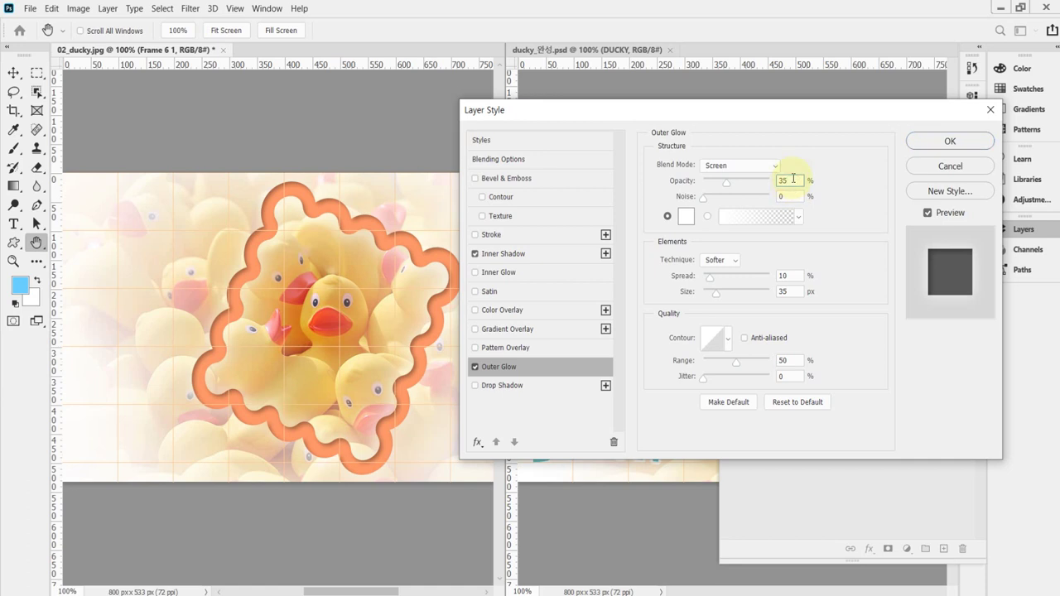
pyautogui.doubleClick(794, 279)
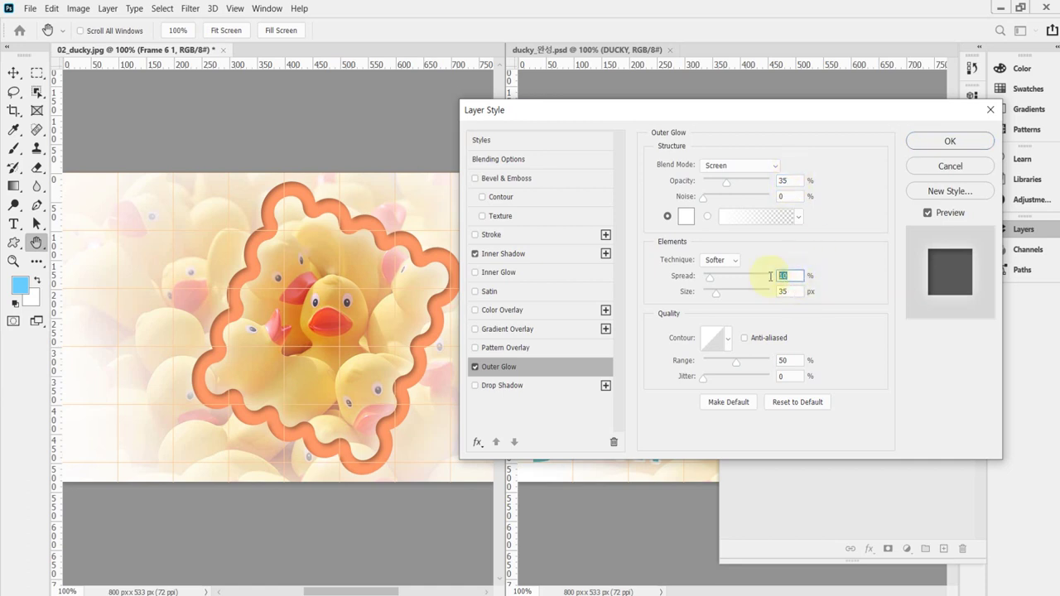
pyautogui.write('20')
pyautogui.doubleClick(791, 290)
pyautogui.write('20')
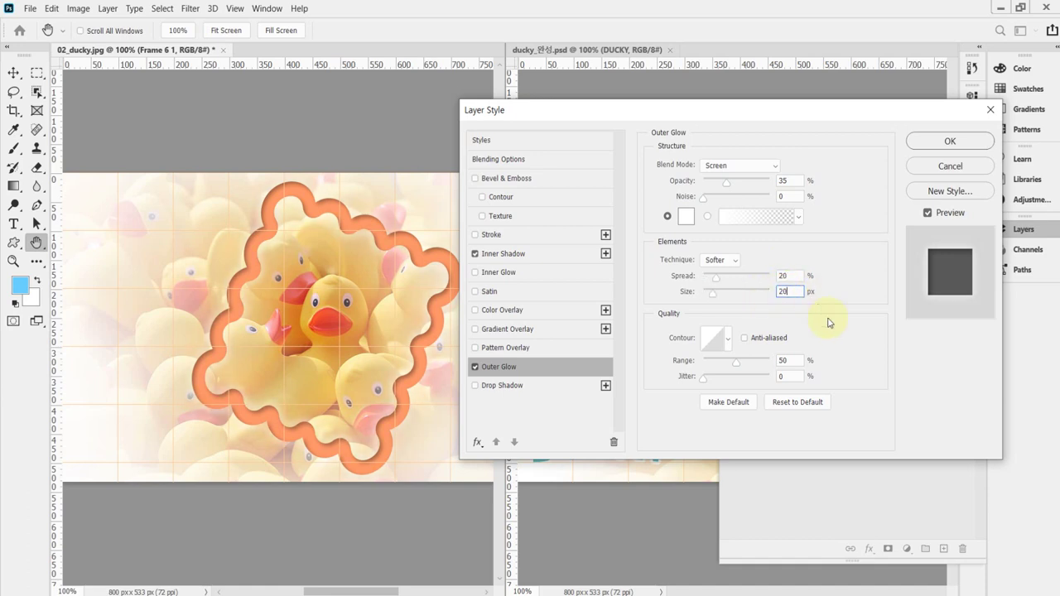
pyautogui.click(930, 142)
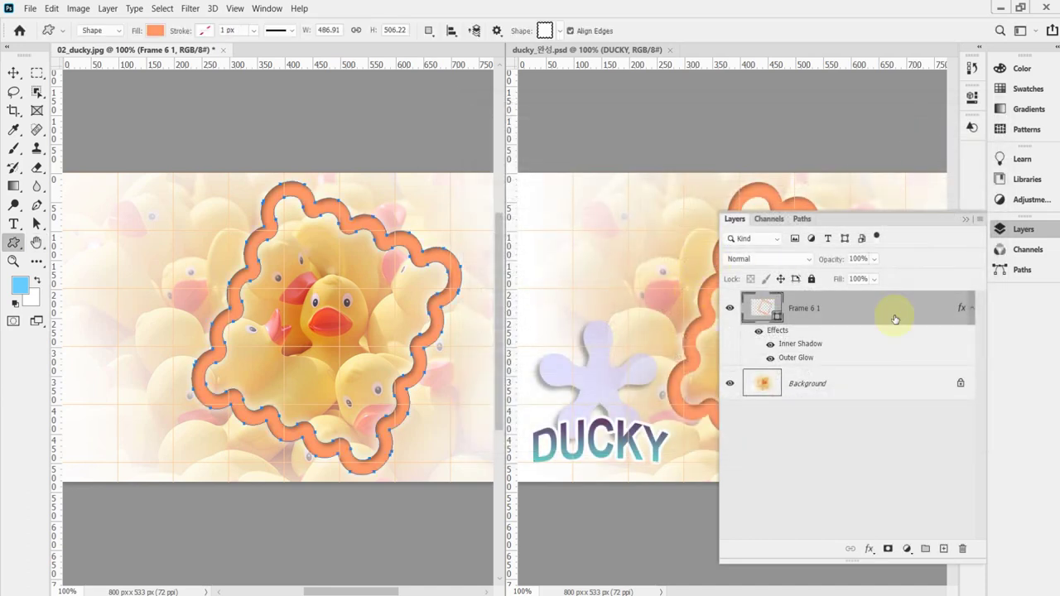
# - Narrow the Layers panel, deselect the frame's path, and choose the bow from the legacy Objects group as the custom shape
pyautogui.moveTo(720, 429); pyautogui.dragTo(788, 443)
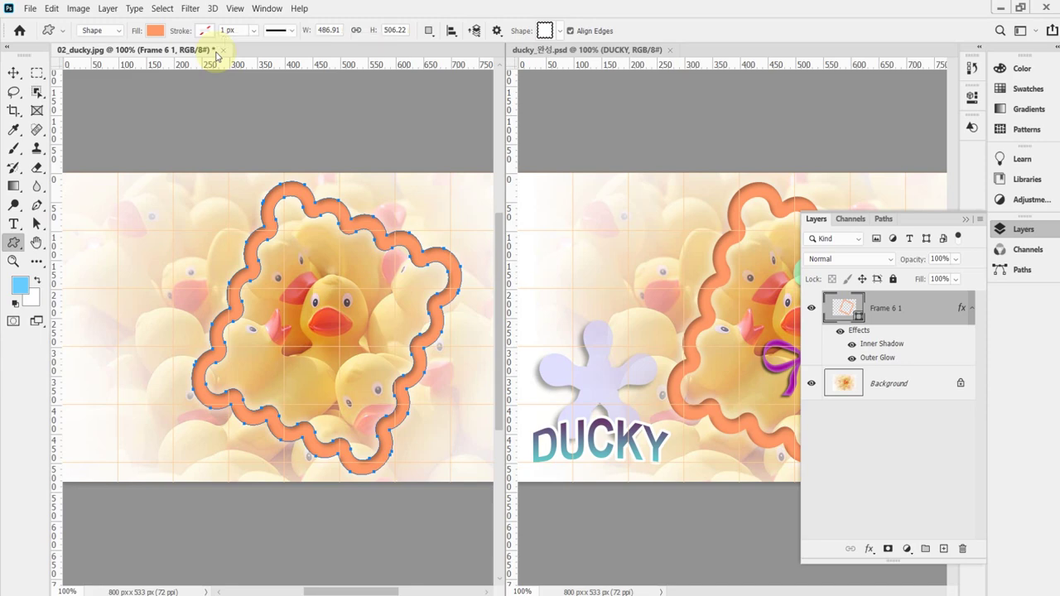
pyautogui.press('Return')
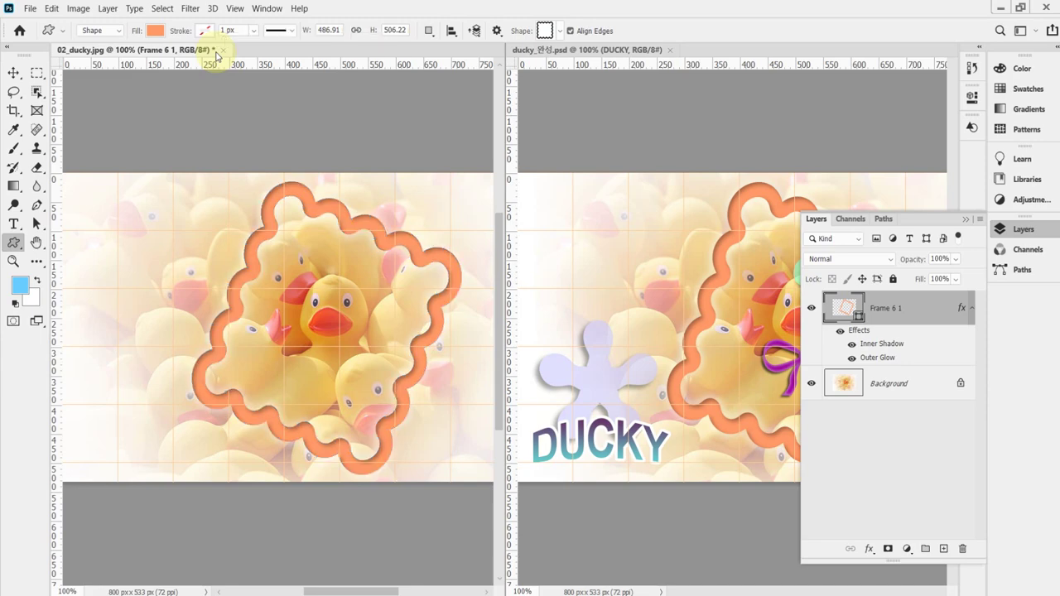
pyautogui.click(561, 32)
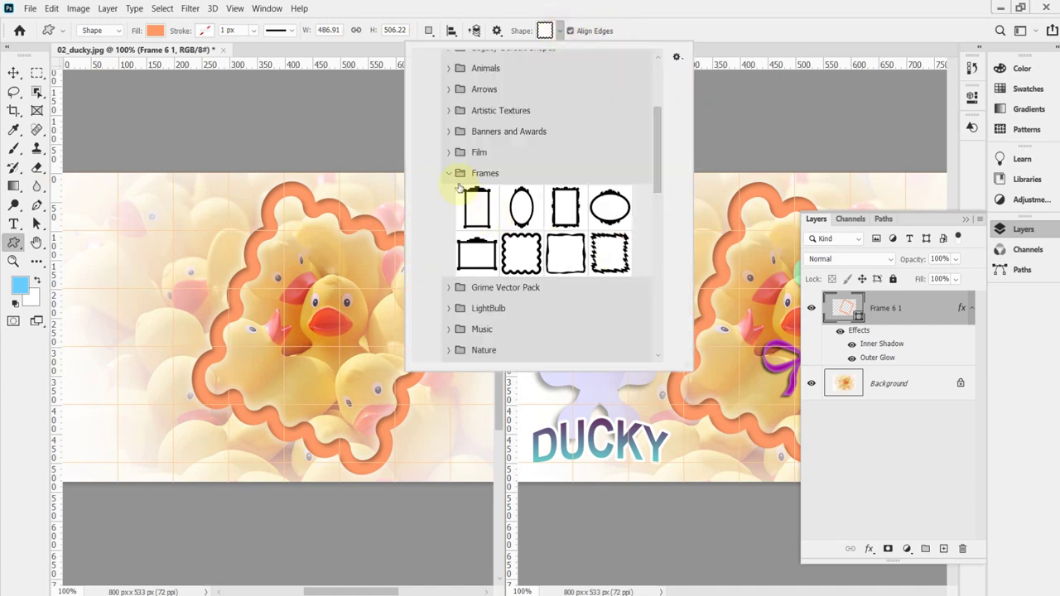
pyautogui.click(449, 173)
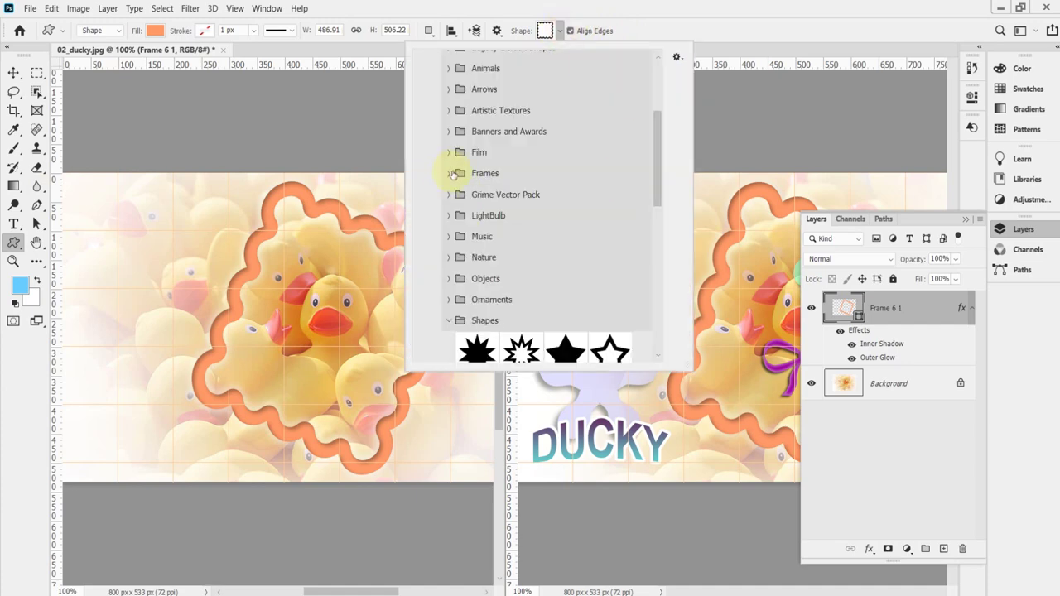
pyautogui.click(451, 279)
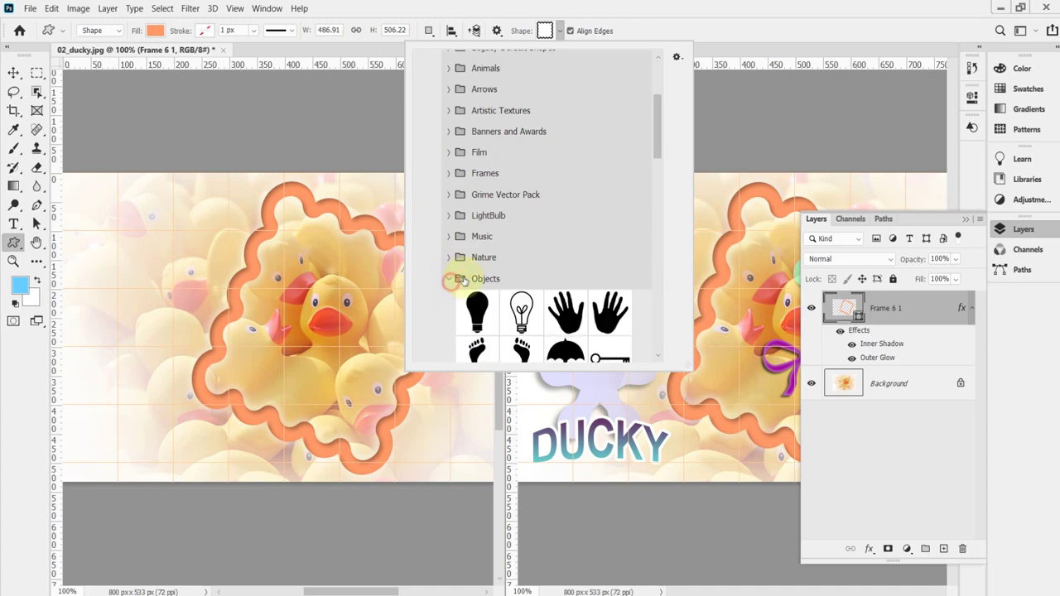
pyautogui.moveTo(658, 148); pyautogui.dragTo(662, 173)
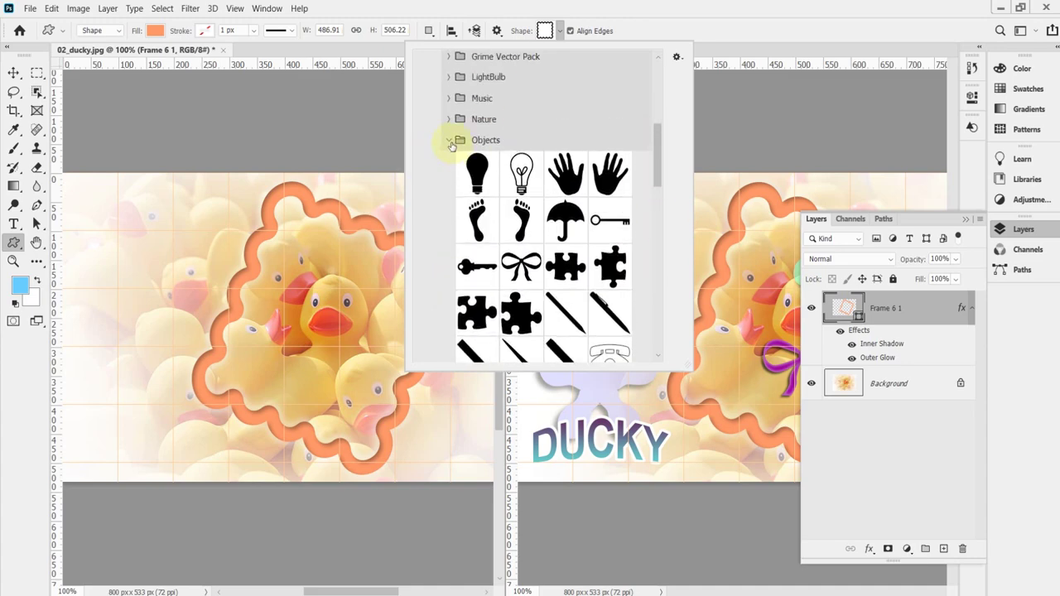
pyautogui.click(519, 267)
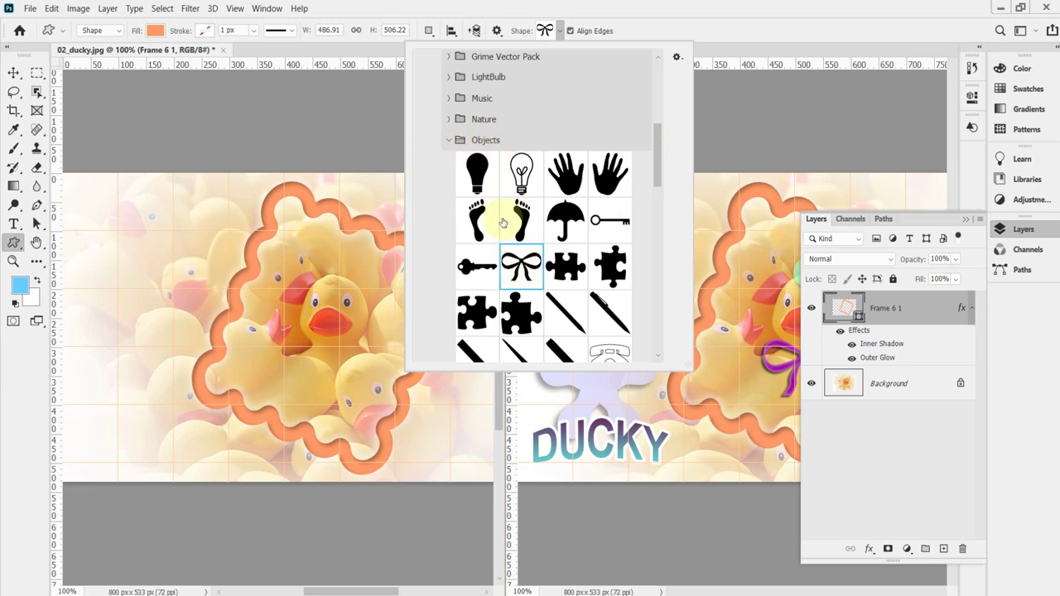
pyautogui.click(423, 10)
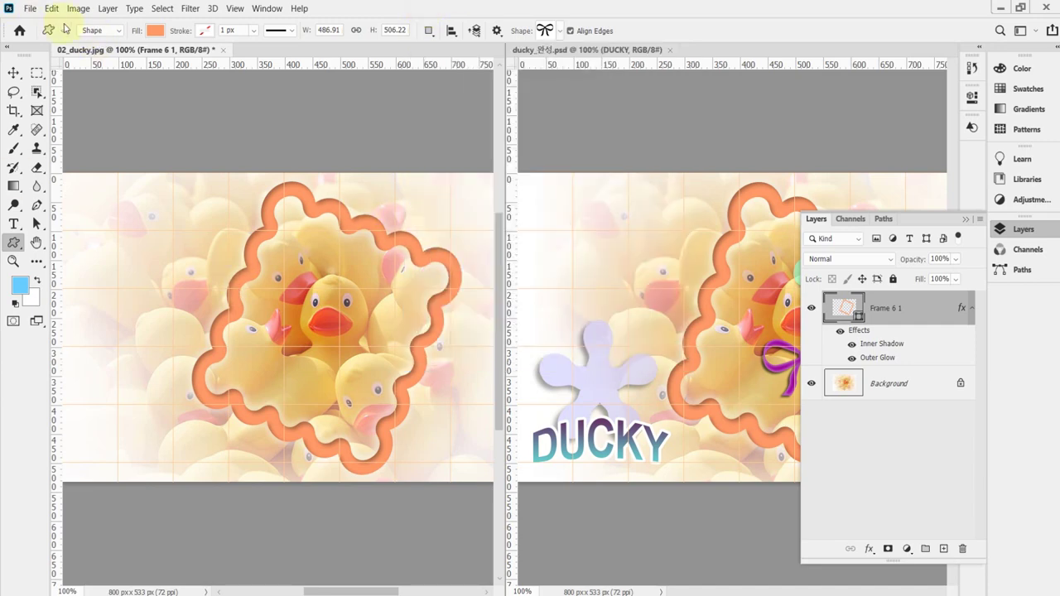
# - Try the fill color #909 with the frame layer still selected, and restore the frame's orange fill
pyautogui.click(155, 35)
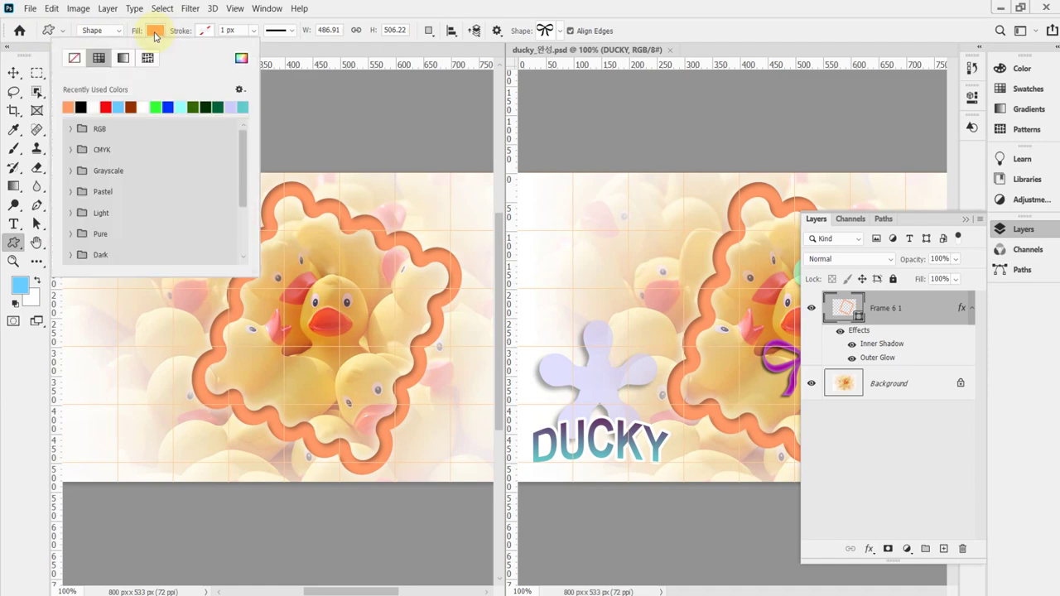
pyautogui.click(242, 61)
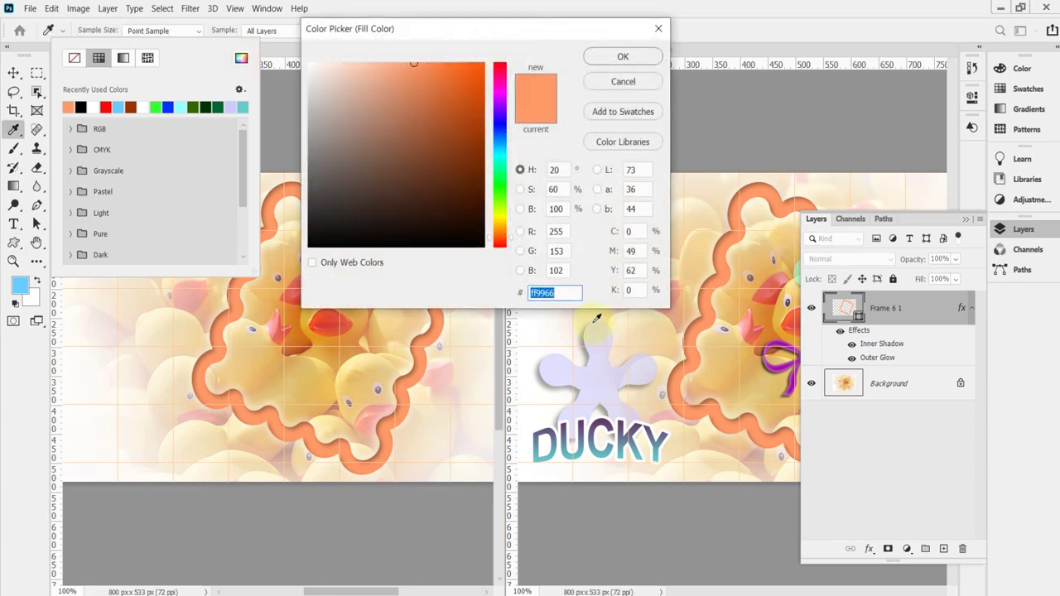
pyautogui.write('9')
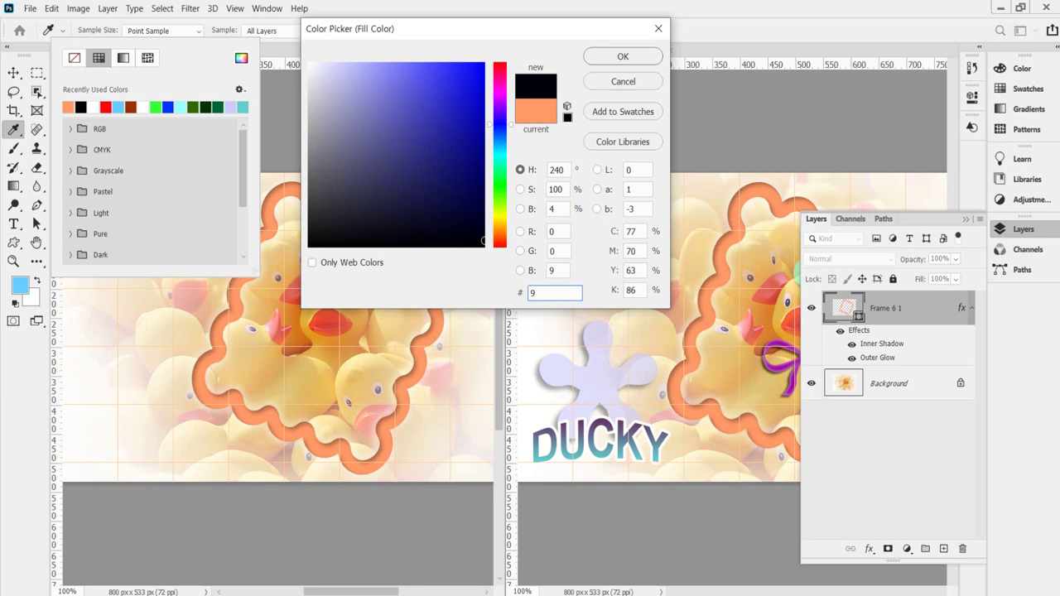
pyautogui.write('0909')
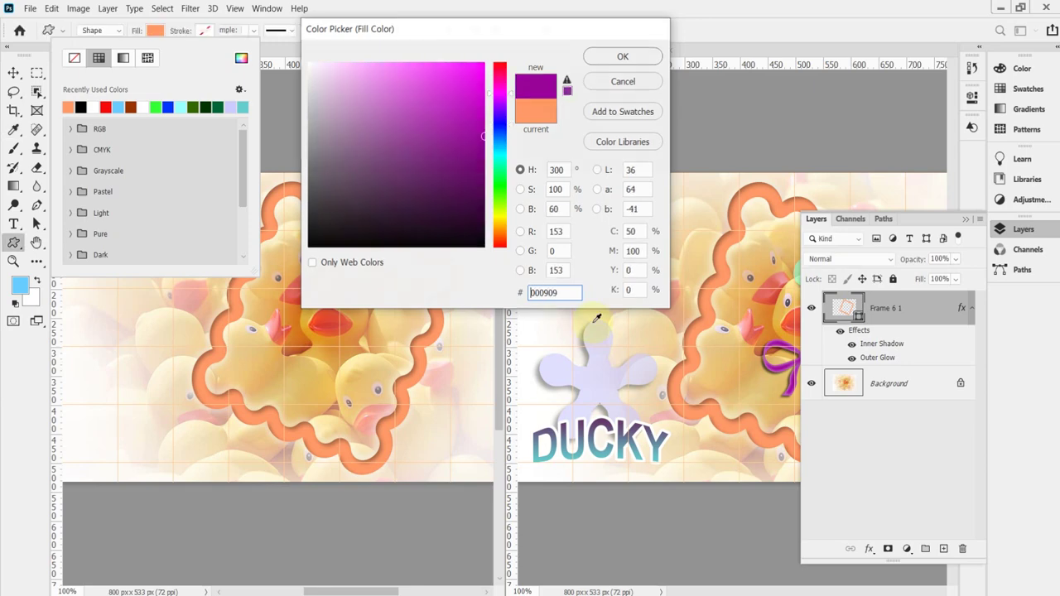
pyautogui.press('Return')
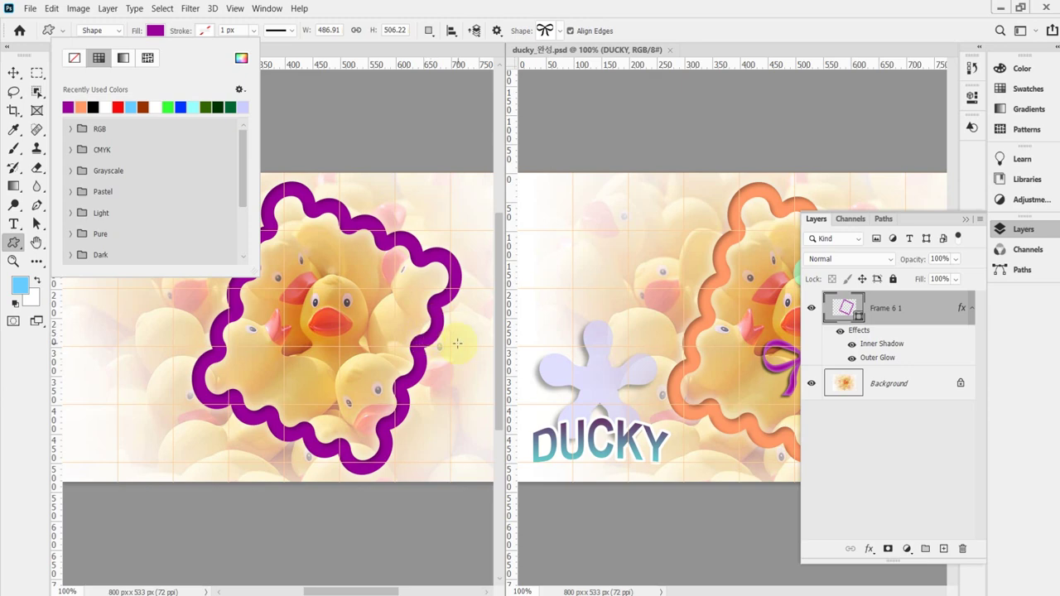
pyautogui.click(80, 107)
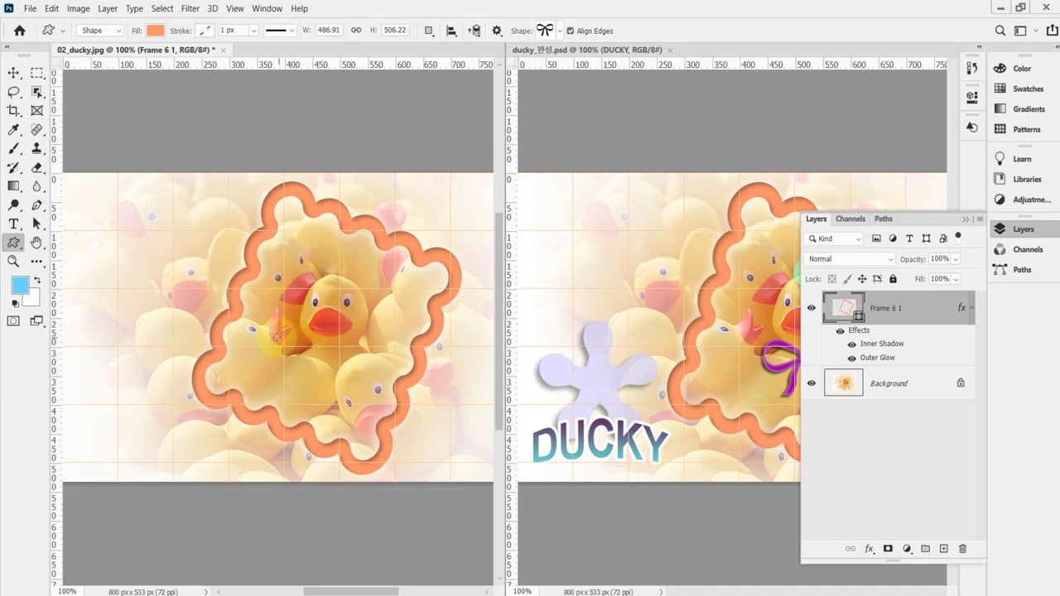
# - Draw the bow just below the central duck's beak and transform it to match the reference, sizing it to about 145 × 97 px
pyautogui.moveTo(289, 340); pyautogui.dragTo(399, 395)
pyautogui.moveTo(332, 368); pyautogui.dragTo(350, 370)
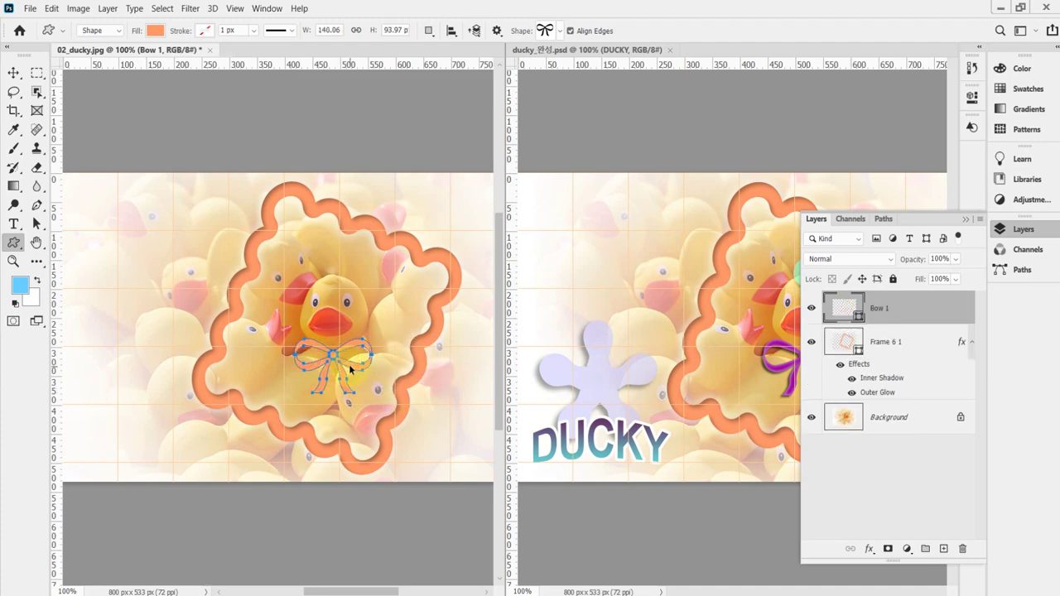
pyautogui.click(1020, 239)
pyautogui.hotkey('ctrl', 't')
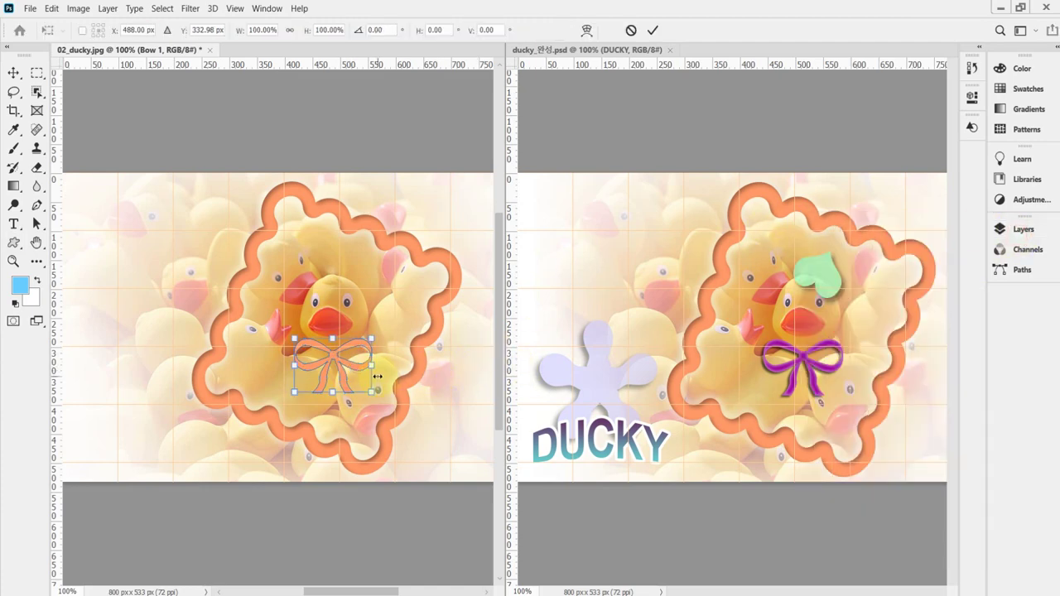
pyautogui.moveTo(377, 376); pyautogui.dragTo(350, 368)
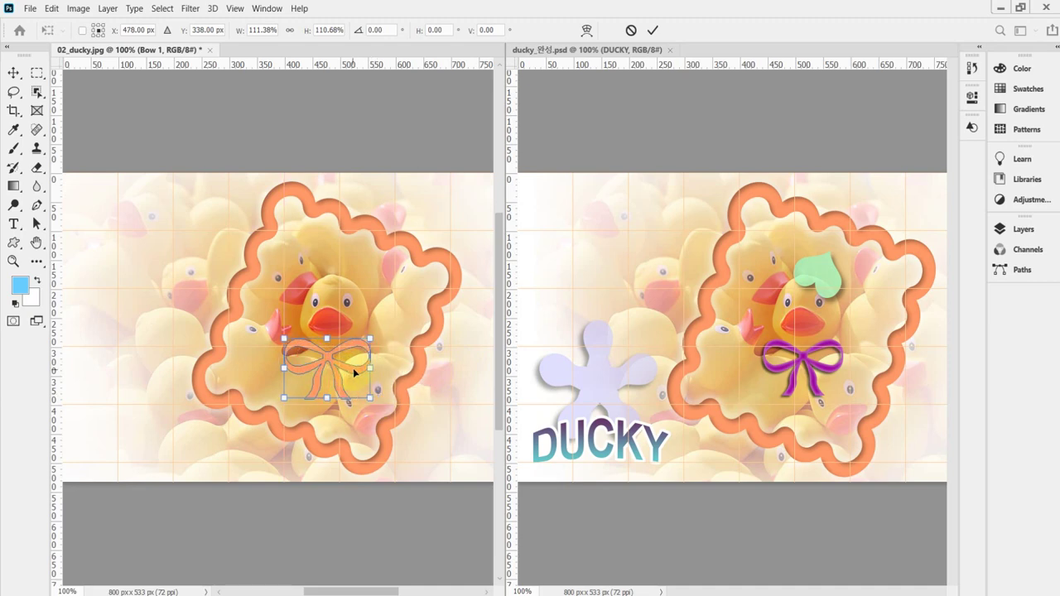
pyautogui.moveTo(370, 398); pyautogui.dragTo(358, 367)
pyautogui.press('Return')
pyautogui.press('u')
# - Commit the bow's transform and set the bow layer's fill color to #909
pyautogui.click(1018, 228)
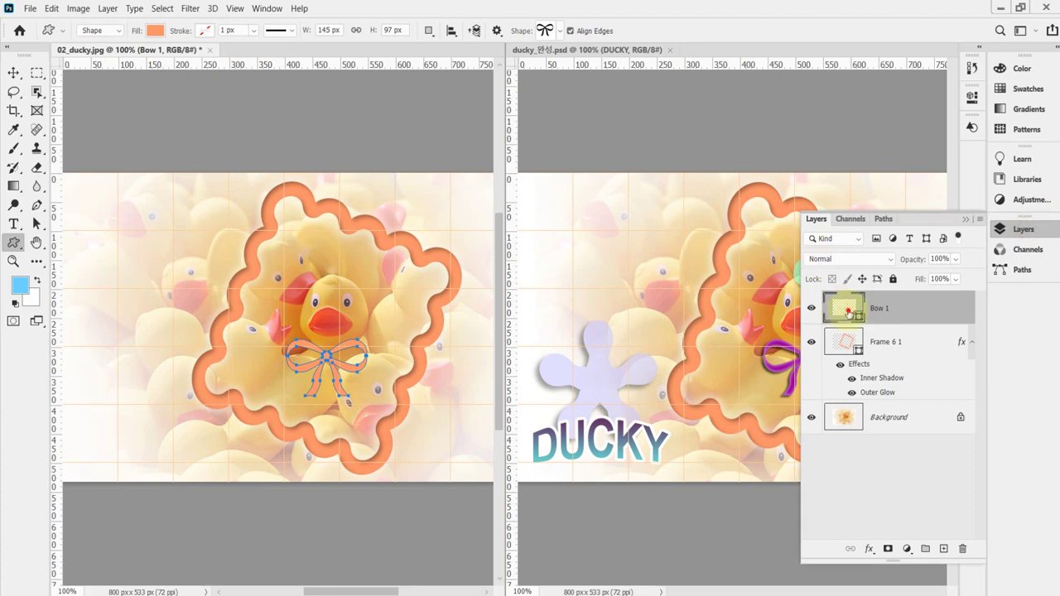
pyautogui.doubleClick(849, 311)
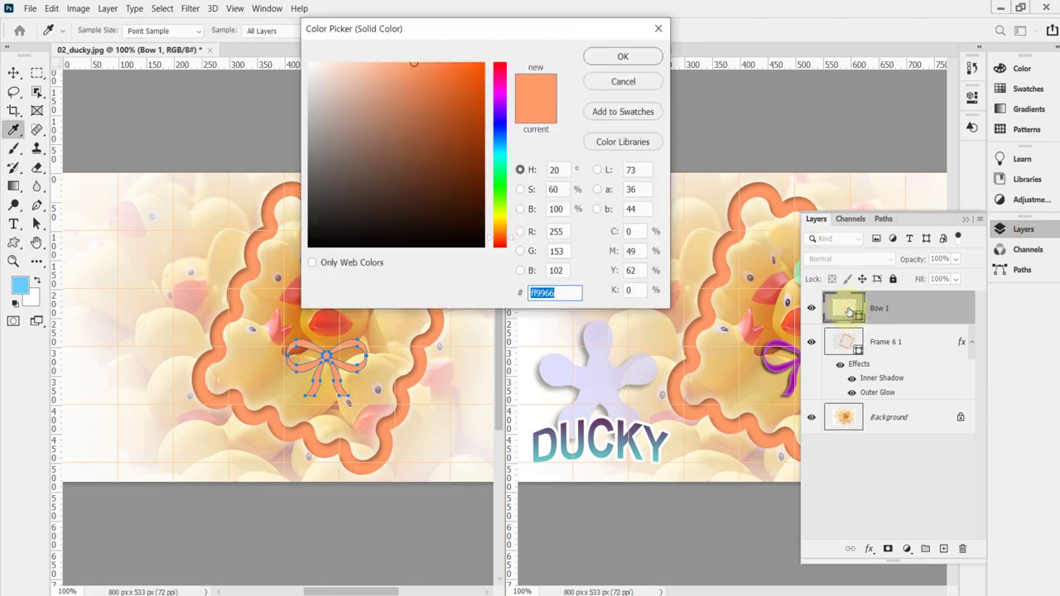
pyautogui.write('909')
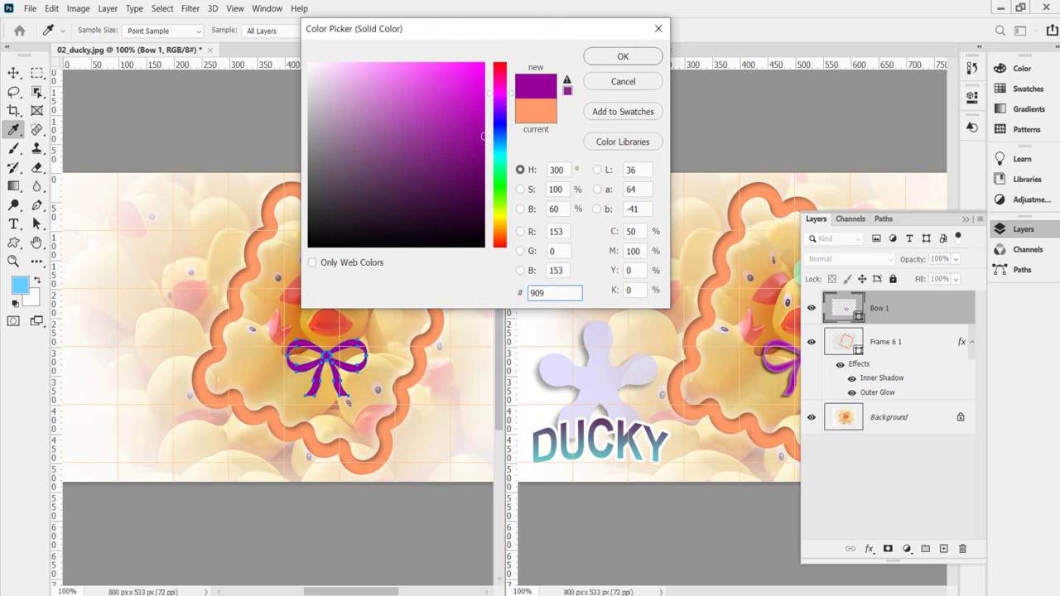
pyautogui.press('Return')
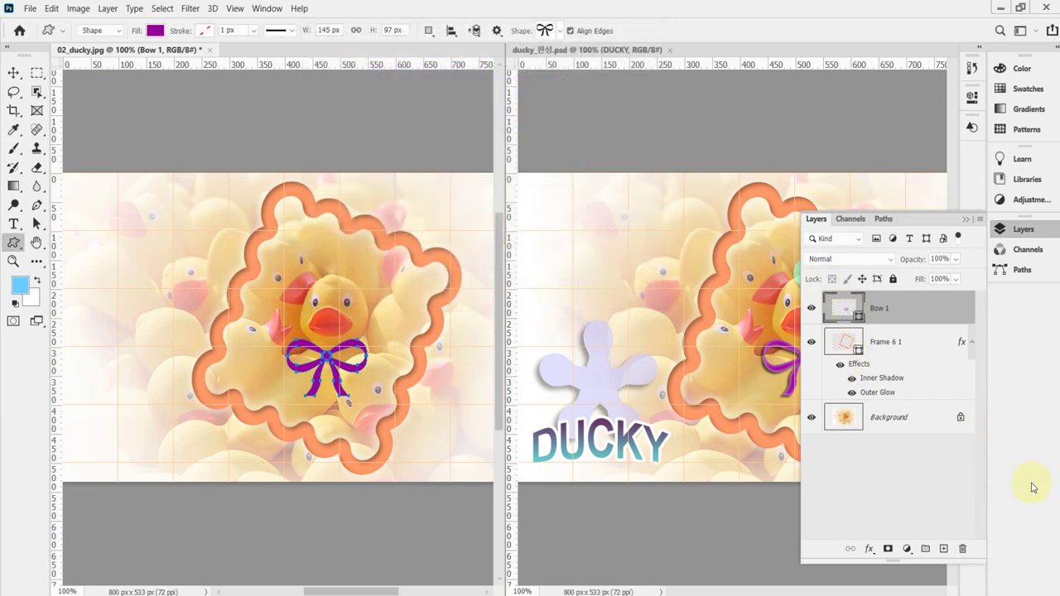
# - Add an Inner Glow to the bow with choke 14% and size 8 px
pyautogui.click(869, 549)
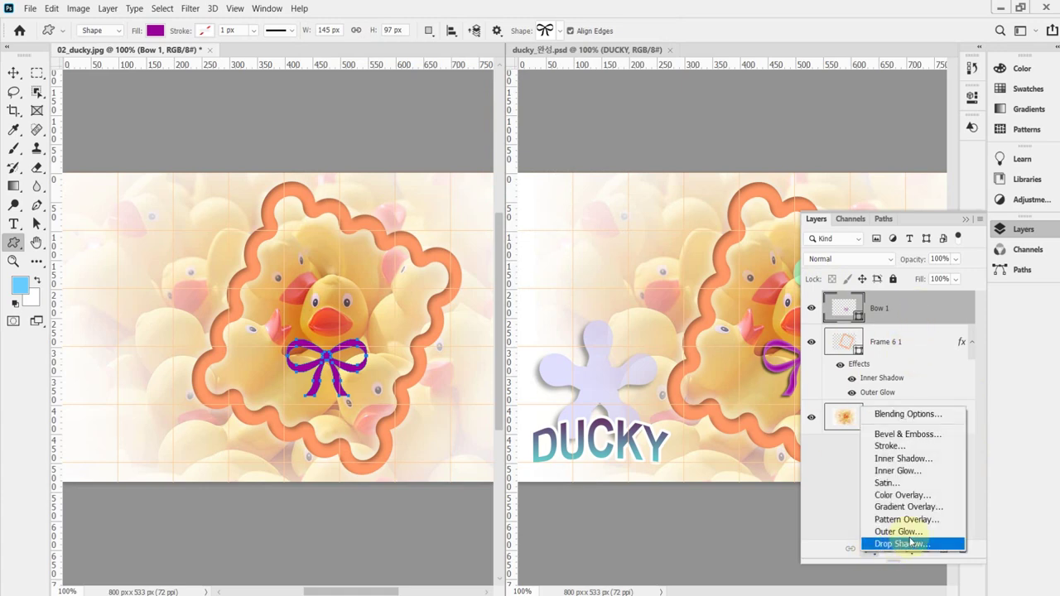
pyautogui.press('Escape')
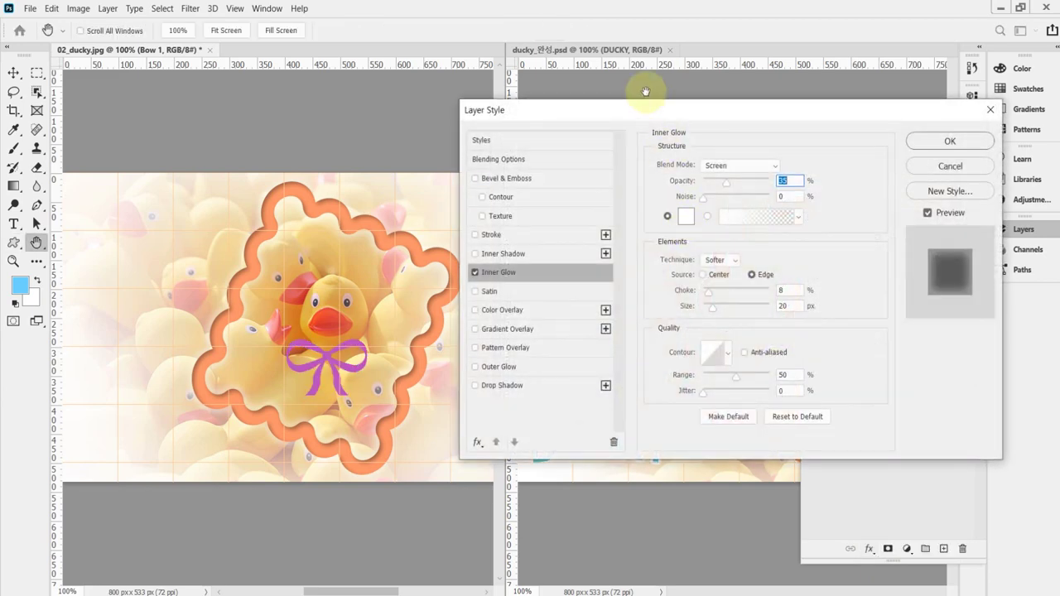
pyautogui.moveTo(613, 116); pyautogui.dragTo(544, 63)
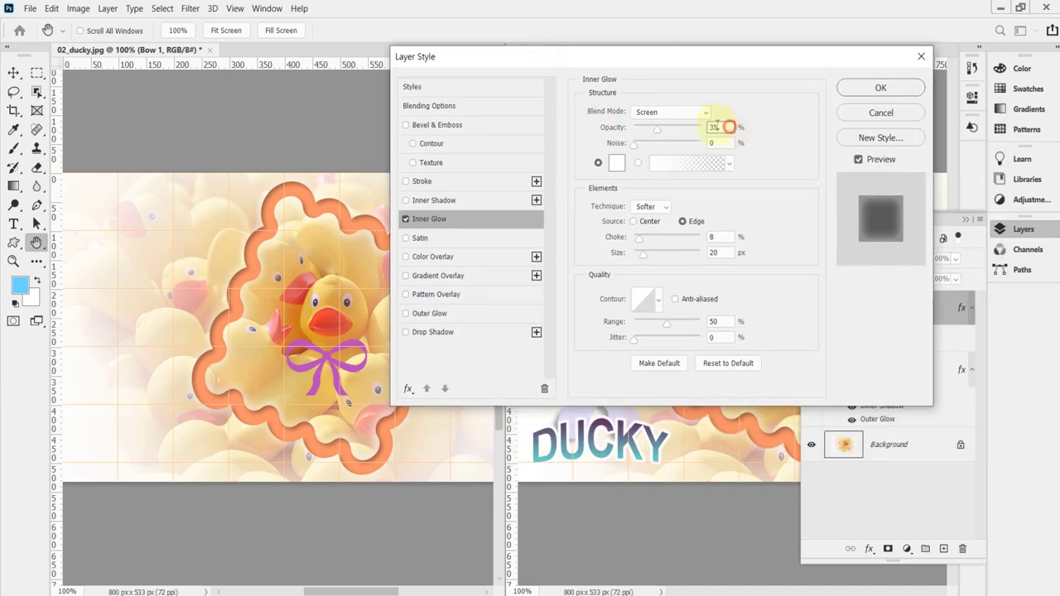
pyautogui.click(721, 237)
pyautogui.write('14')
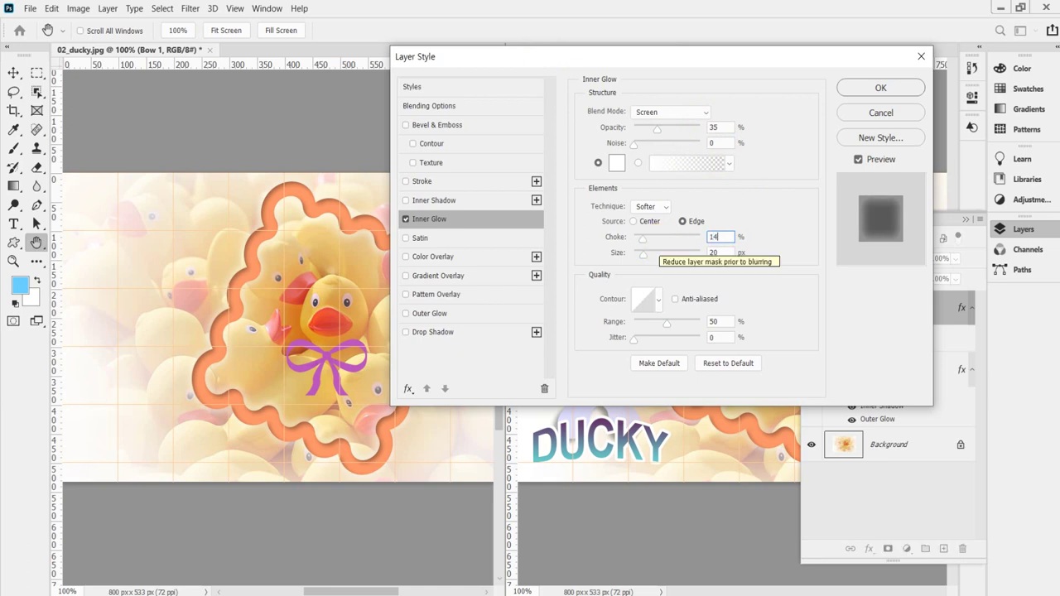
pyautogui.press('Tab')
pyautogui.write('8')
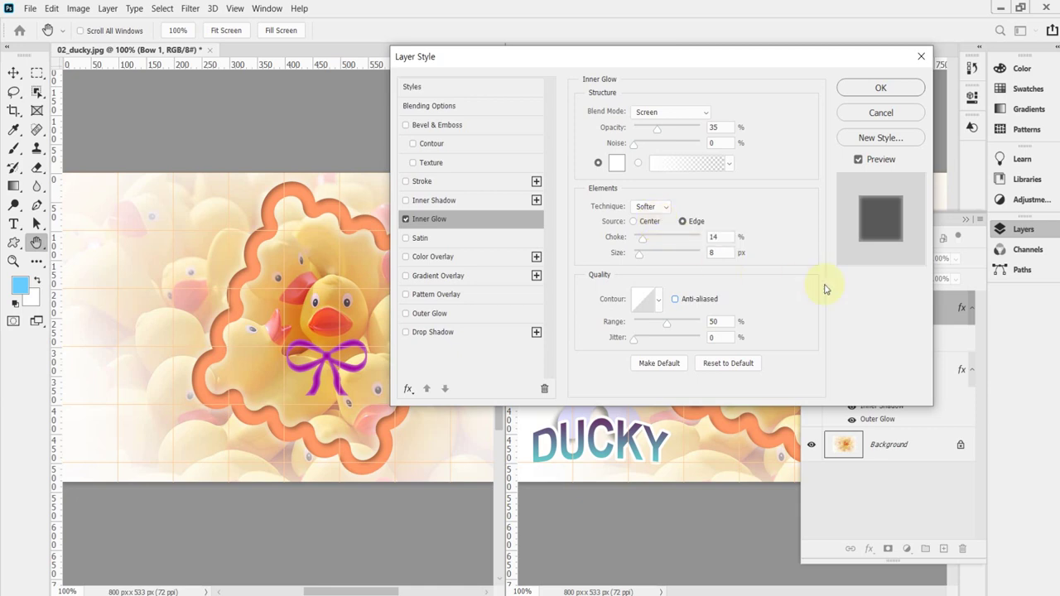
# - Add a Drop Shadow to the bow with 60% opacity, global light turned off, and a 40° angle
pyautogui.click(448, 332)
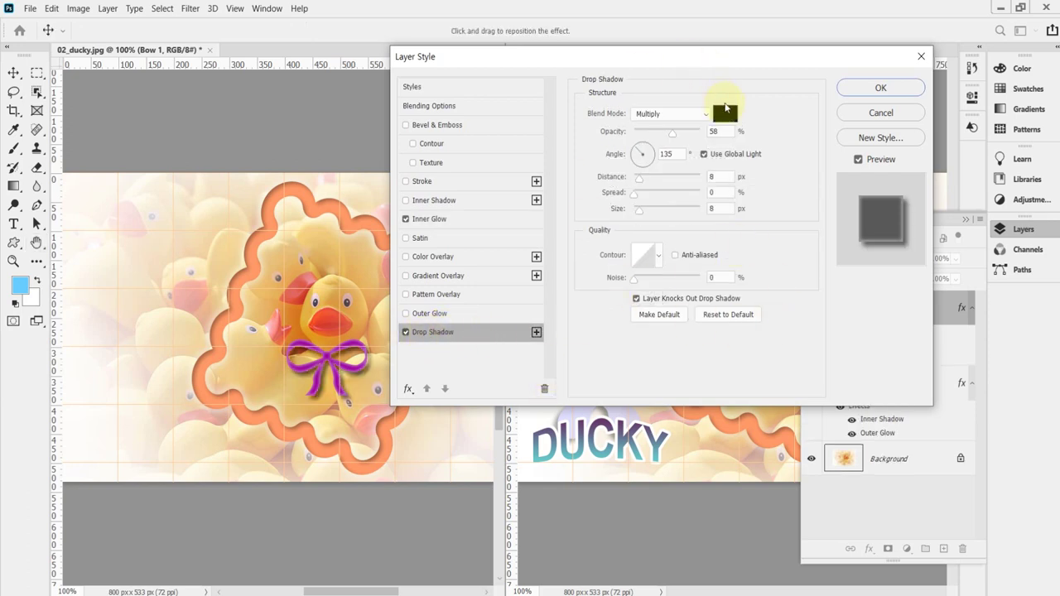
pyautogui.doubleClick(725, 133)
pyautogui.write('60')
pyautogui.press('Tab')
pyautogui.click(709, 160)
pyautogui.click(707, 155)
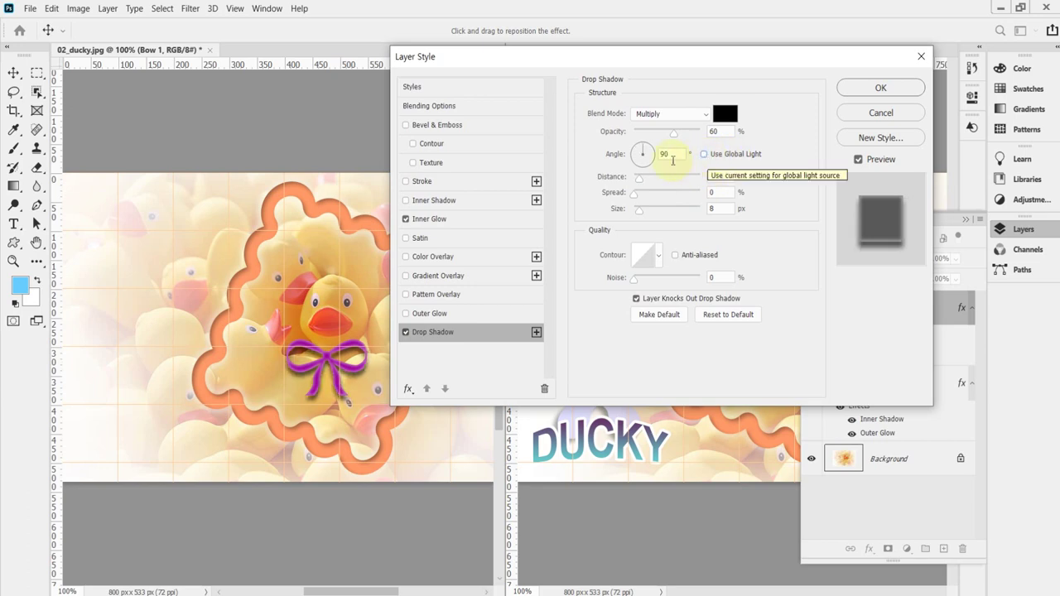
pyautogui.click(642, 149)
pyautogui.write('40')
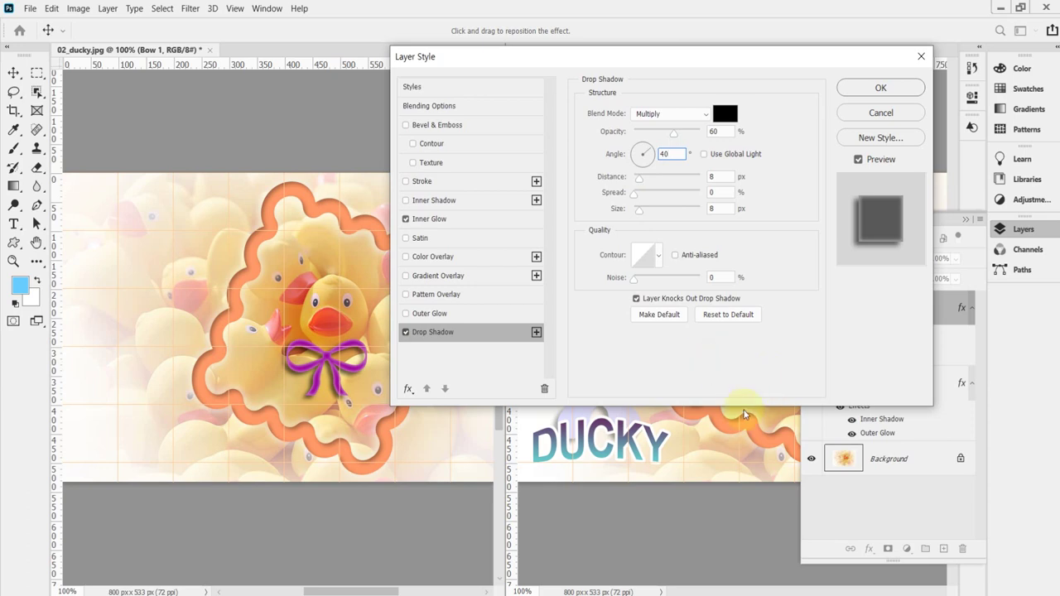
# - Set the bow's Drop Shadow distance to 5 px and size to 4 px, and apply the layer styles
pyautogui.click(713, 176)
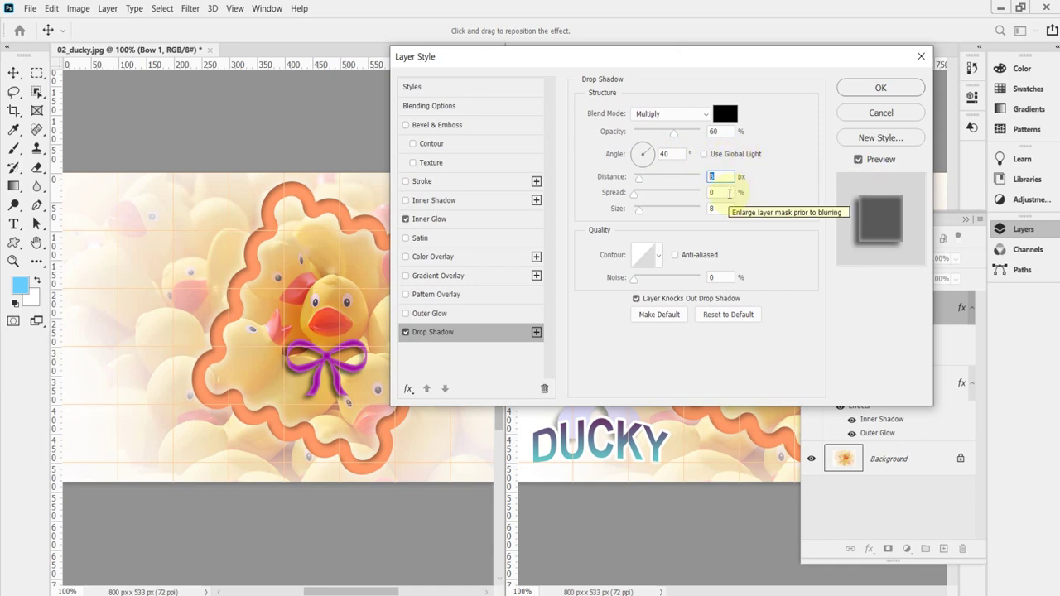
pyautogui.write('5')
pyautogui.press('Tab')
pyautogui.press('Tab')
pyautogui.write('4')
pyautogui.press('Tab')
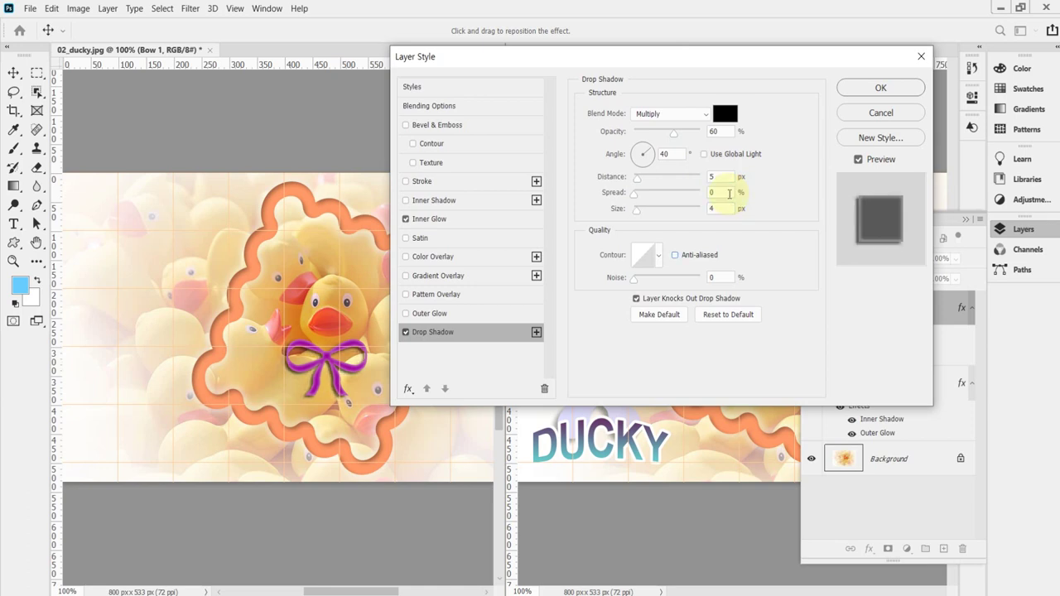
pyautogui.press('Return')
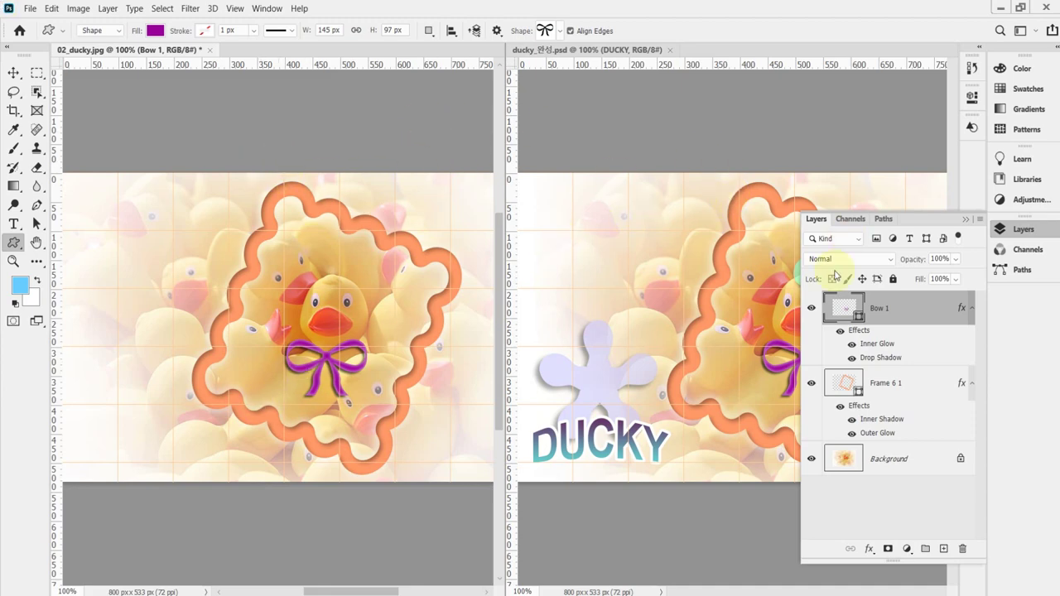
# - Collapse the Layers panel and choose the wide solid heart card from the legacy Shapes group as the custom shape
pyautogui.click(1026, 229)
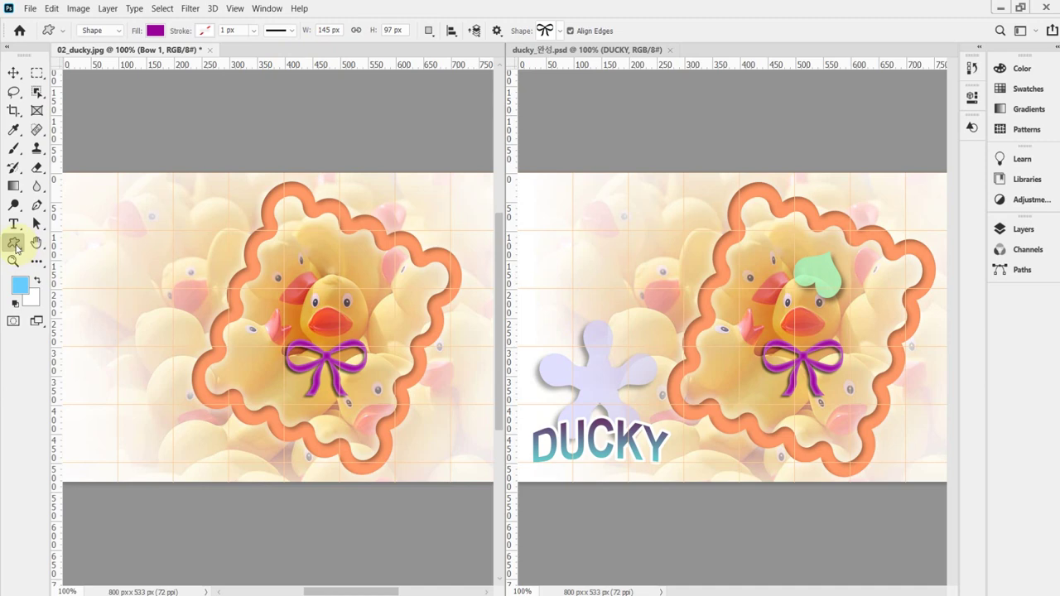
pyautogui.click(561, 33)
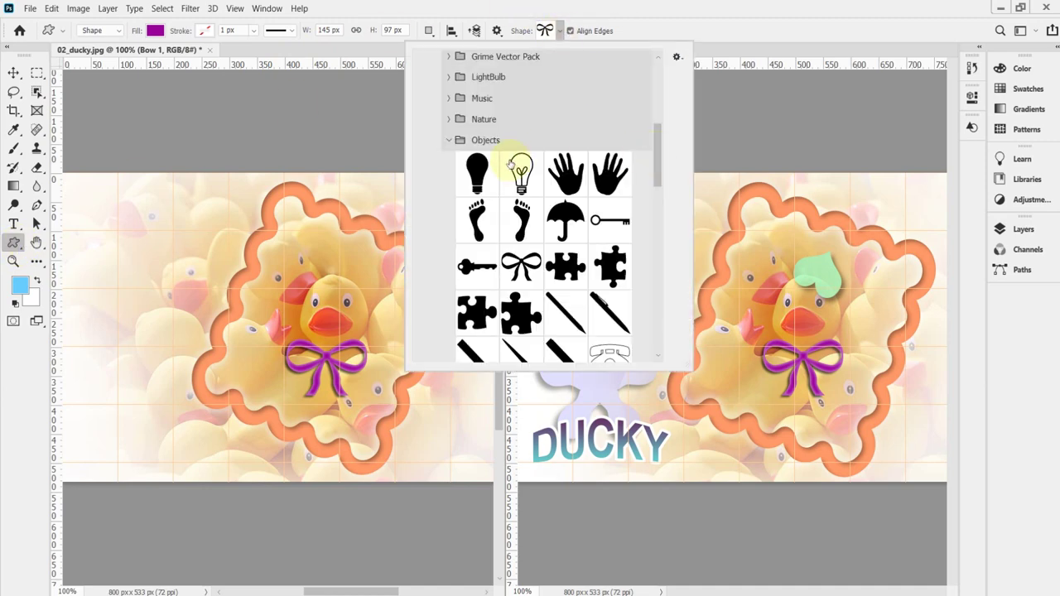
pyautogui.click(448, 142)
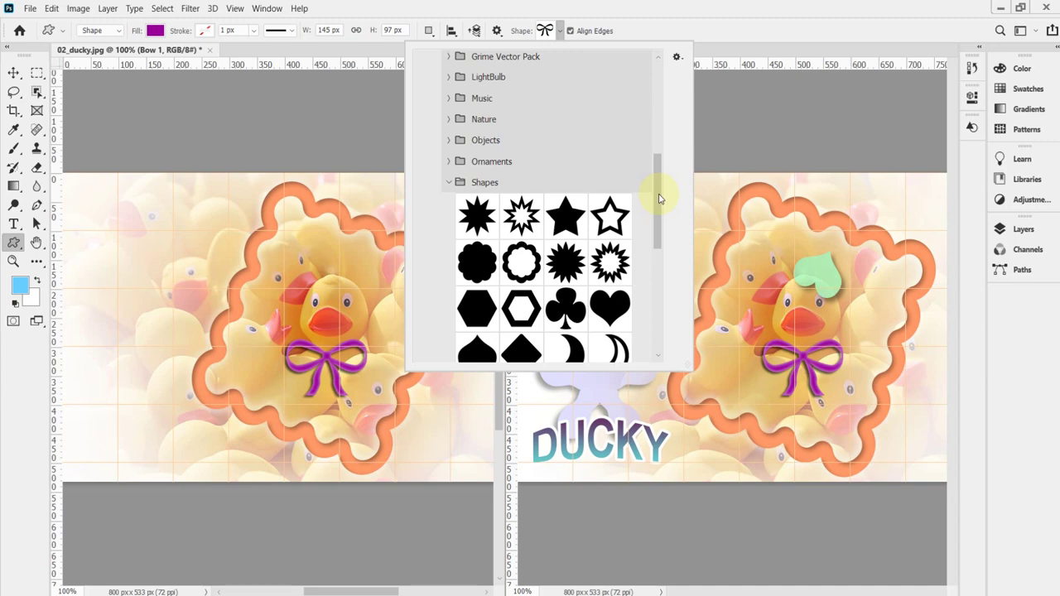
pyautogui.moveTo(658, 199); pyautogui.dragTo(662, 231)
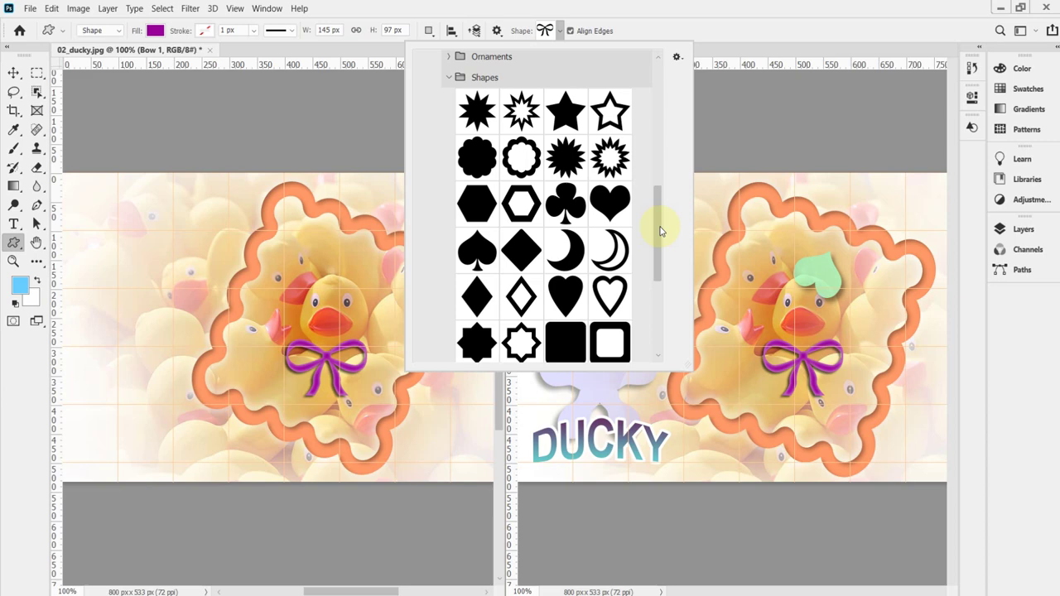
pyautogui.moveTo(662, 231); pyautogui.dragTo(655, 223)
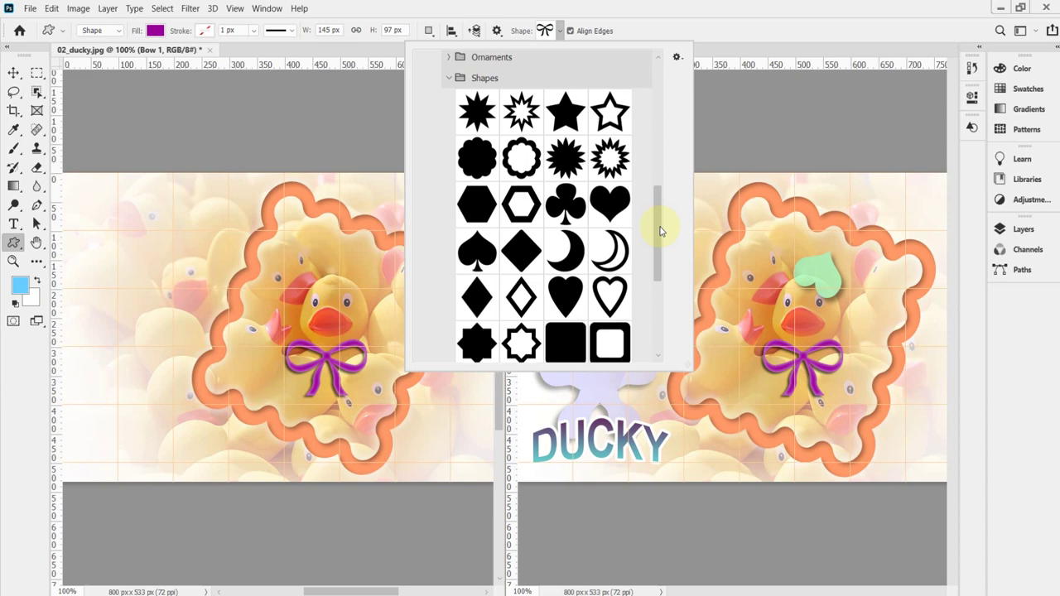
pyautogui.click(609, 205)
pyautogui.click(565, 296)
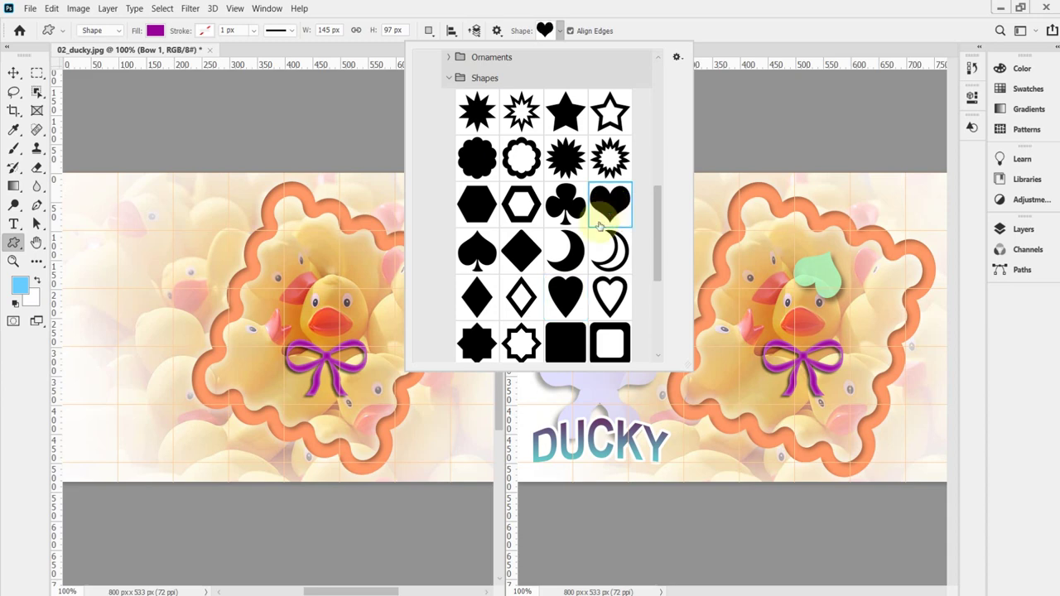
pyautogui.click(572, 10)
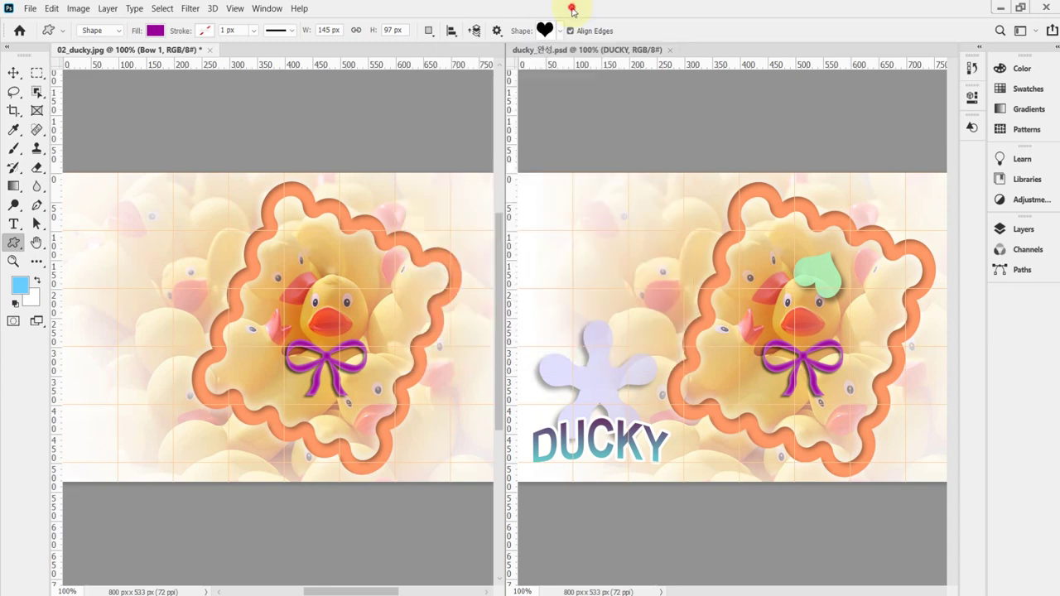
# - Draw a heart about 94 × 82 px on top of the central duck's head
pyautogui.click(331, 263)
pyautogui.click(549, 236)
pyautogui.moveTo(328, 248); pyautogui.dragTo(386, 296)
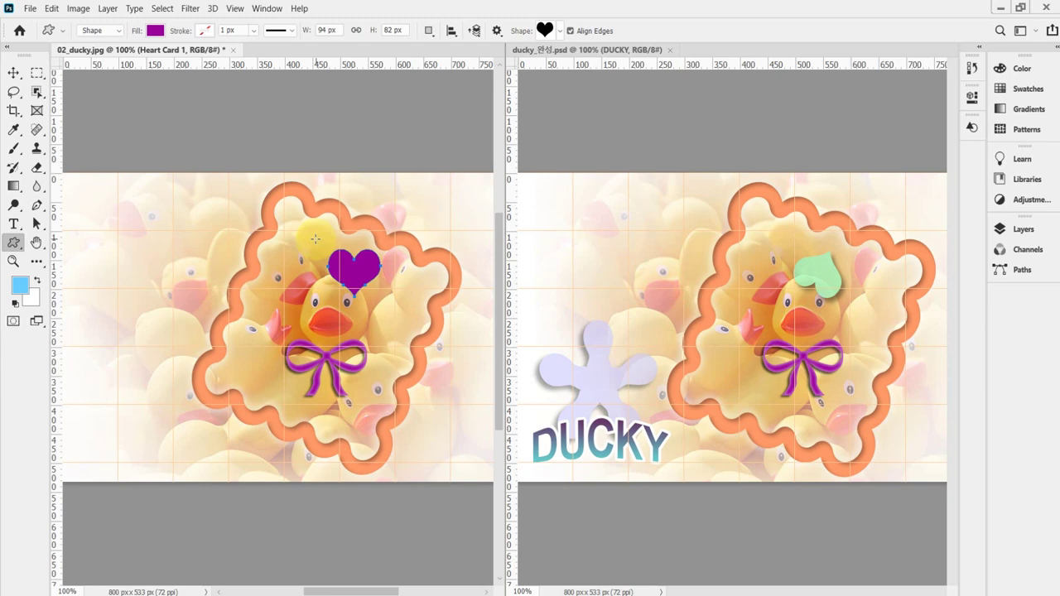
# - Set the heart layer's fill color to #9fc
pyautogui.click(1022, 230)
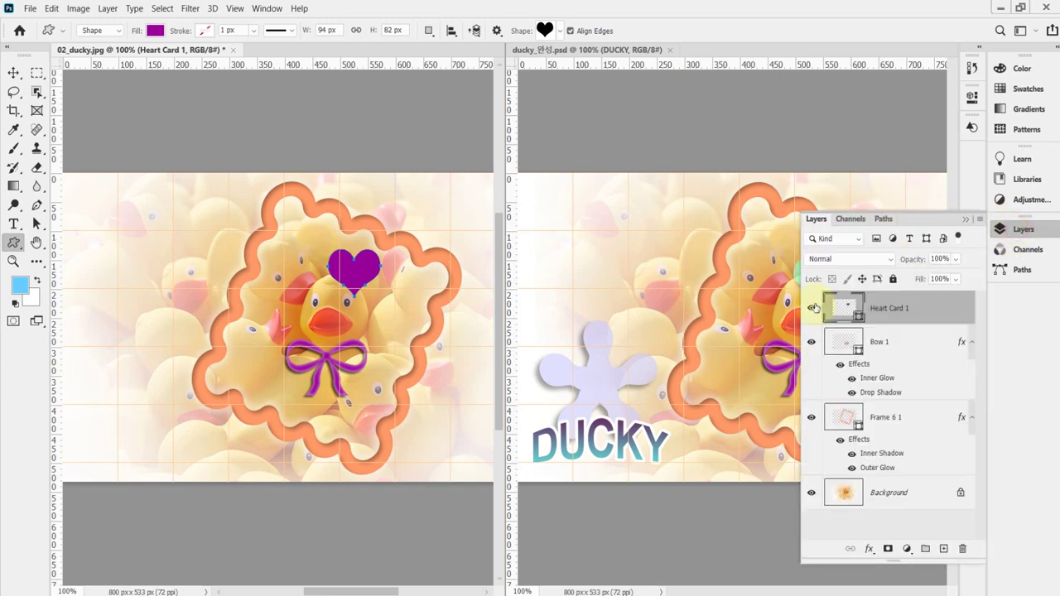
pyautogui.doubleClick(844, 310)
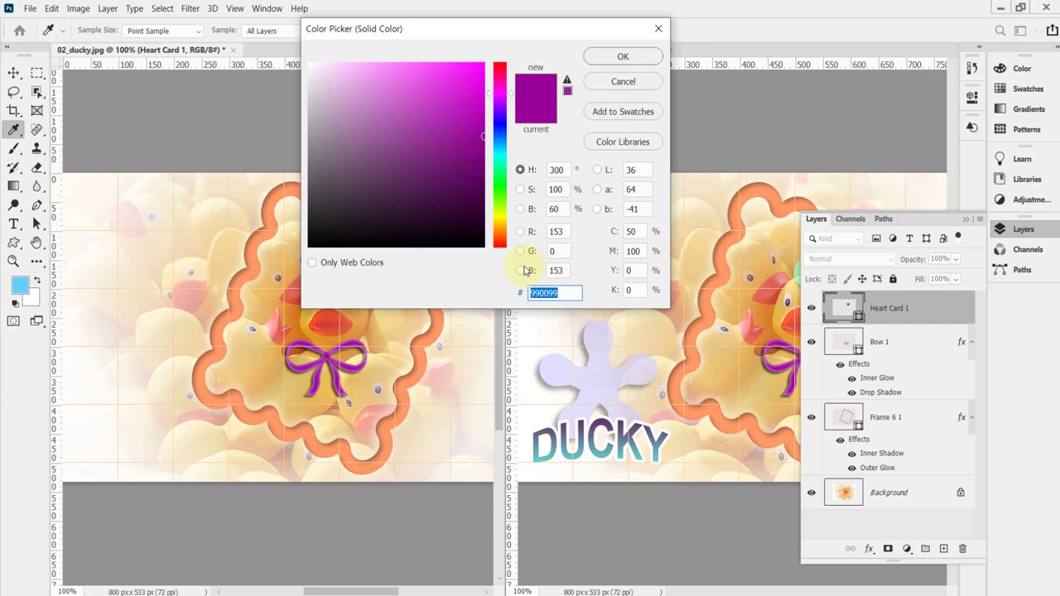
pyautogui.write('9fc')
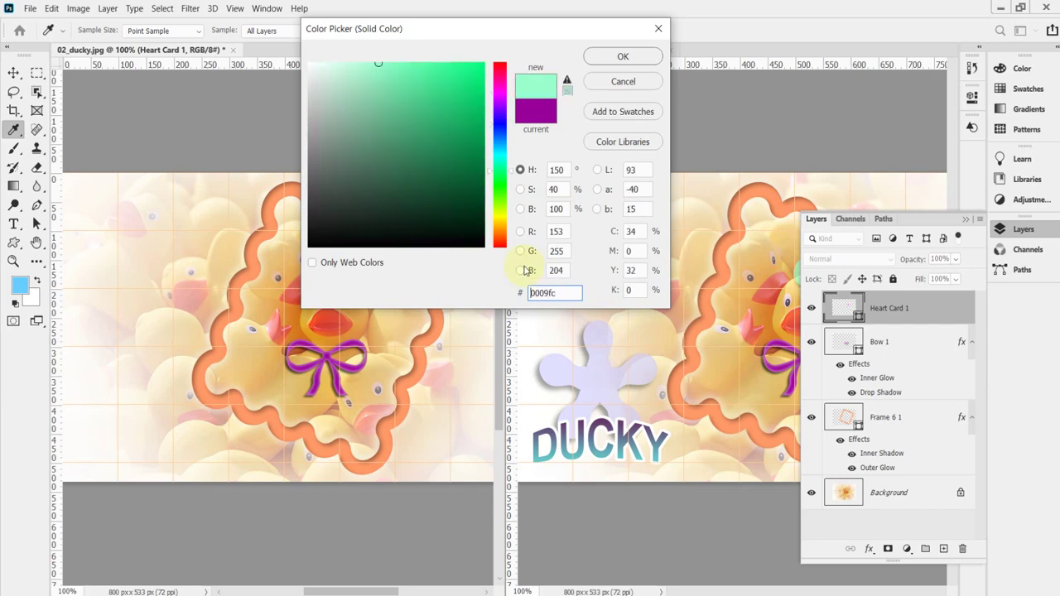
pyautogui.press('Return')
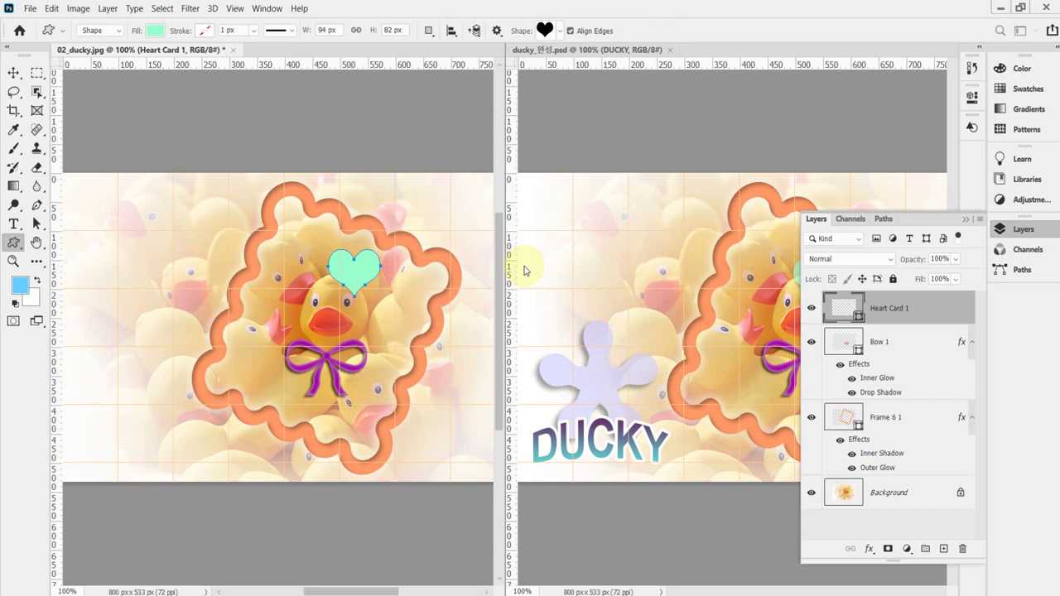
# - Rotate the heart to -150°, scale it to about 96%, and place it on the duck's head to match the reference
pyautogui.hotkey('ctrl', 't')
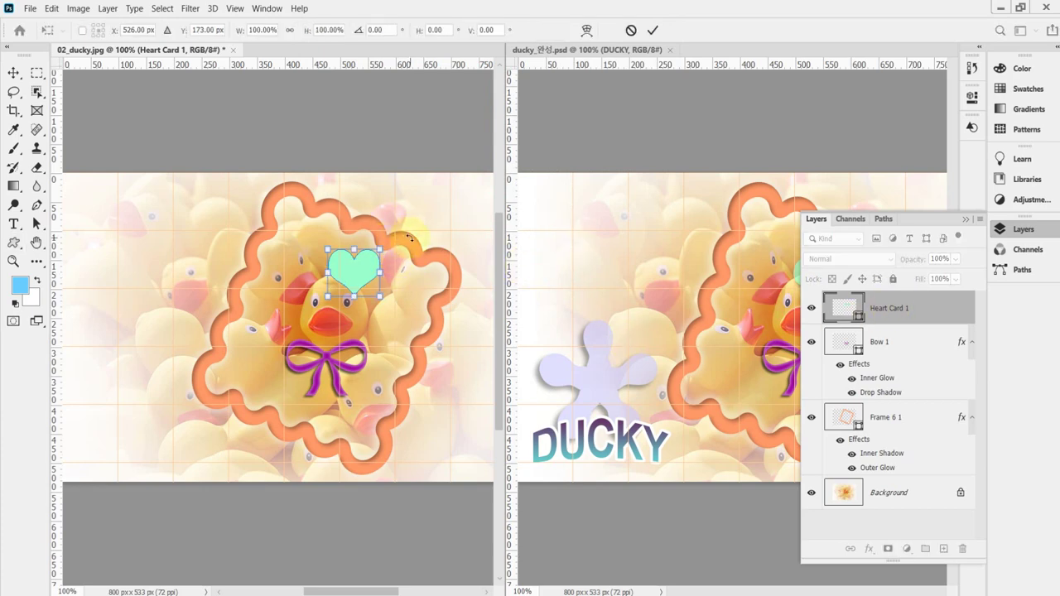
pyautogui.click(1012, 229)
pyautogui.moveTo(400, 228); pyautogui.dragTo(352, 283)
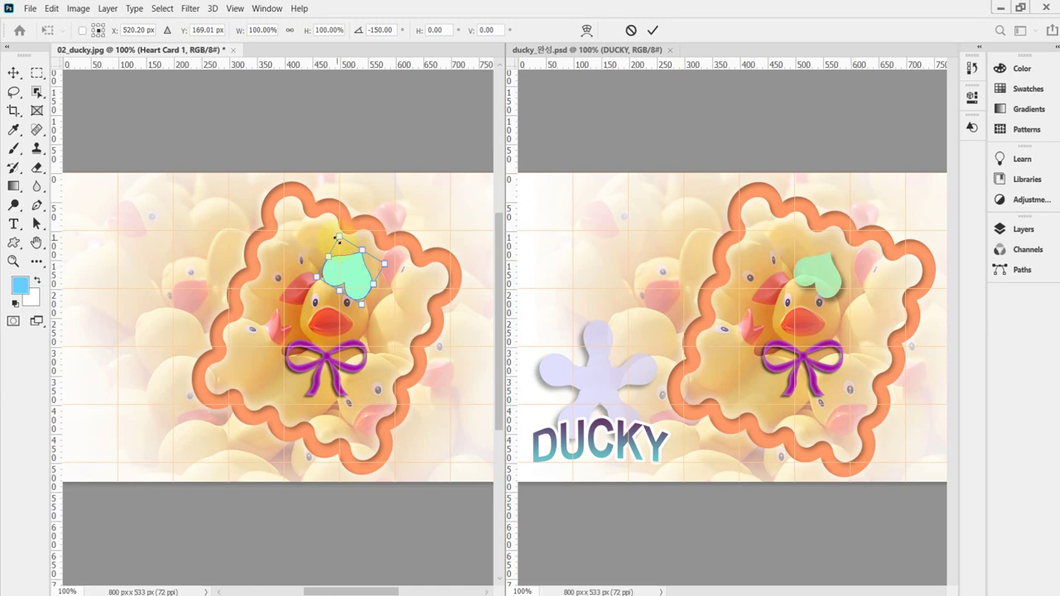
pyautogui.moveTo(340, 236); pyautogui.dragTo(340, 242)
pyautogui.moveTo(367, 289)
pyautogui.mouseDown()
pyautogui.moveTo(359, 278)
pyautogui.moveTo(358, 289)
pyautogui.mouseUp()
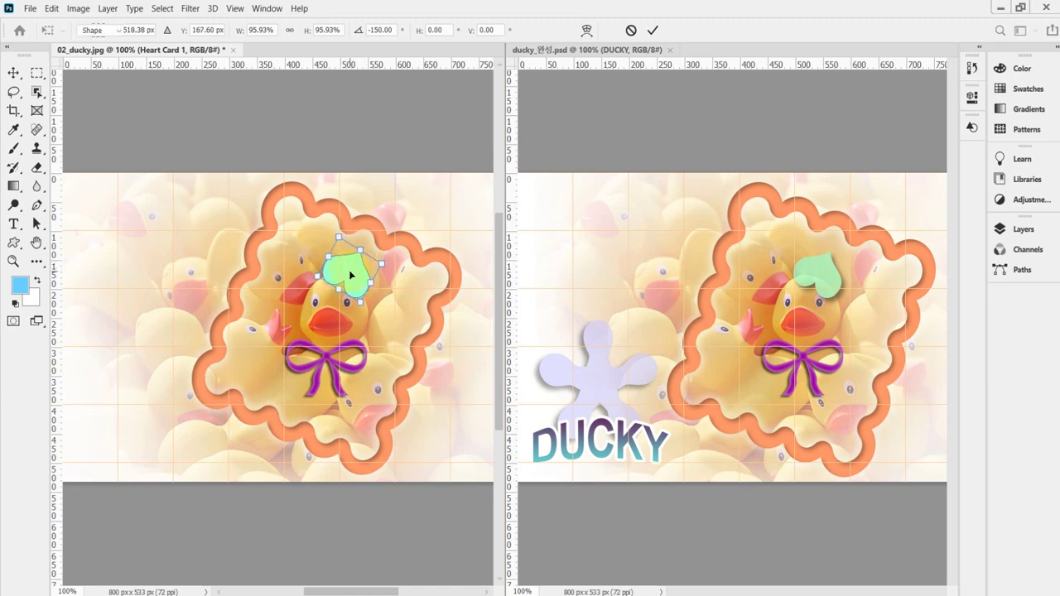
pyautogui.press('Return')
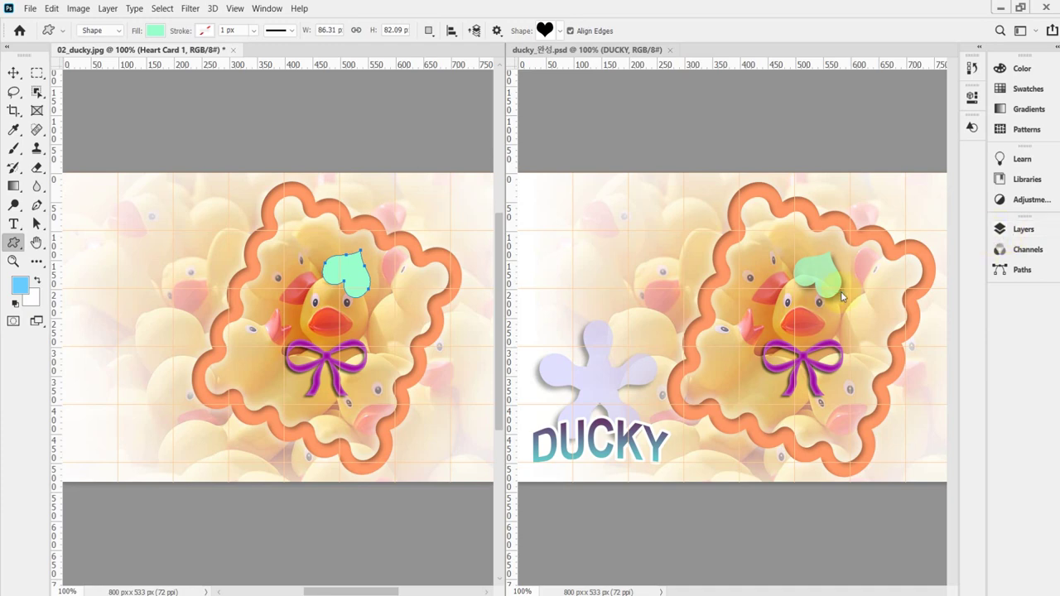
# - Add a drop shadow to the heart layer with a 130° angle, 9 px distance and 9 px size
pyautogui.click(1019, 230)
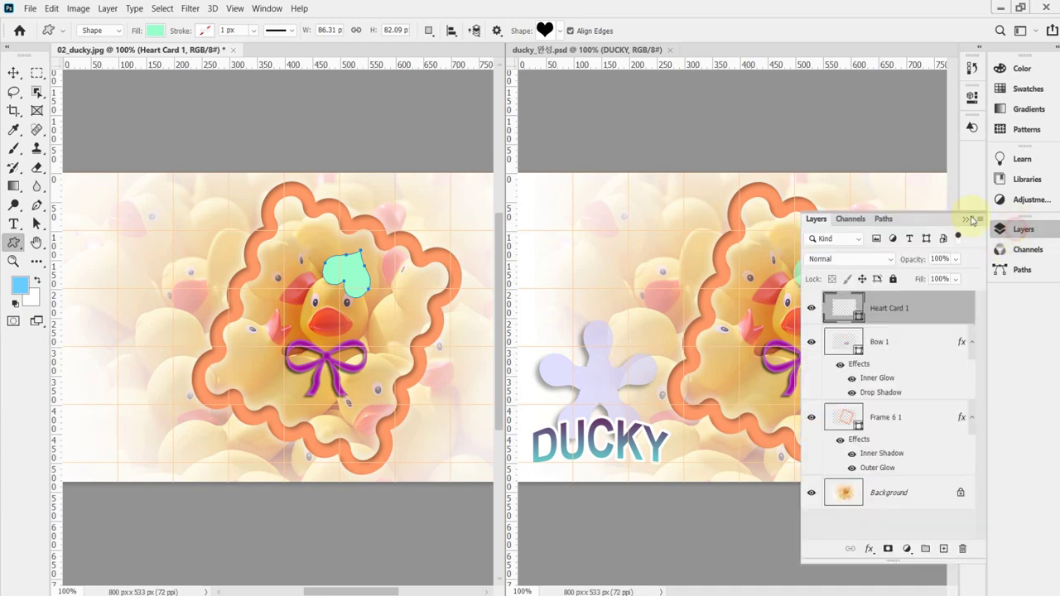
pyautogui.click(870, 550)
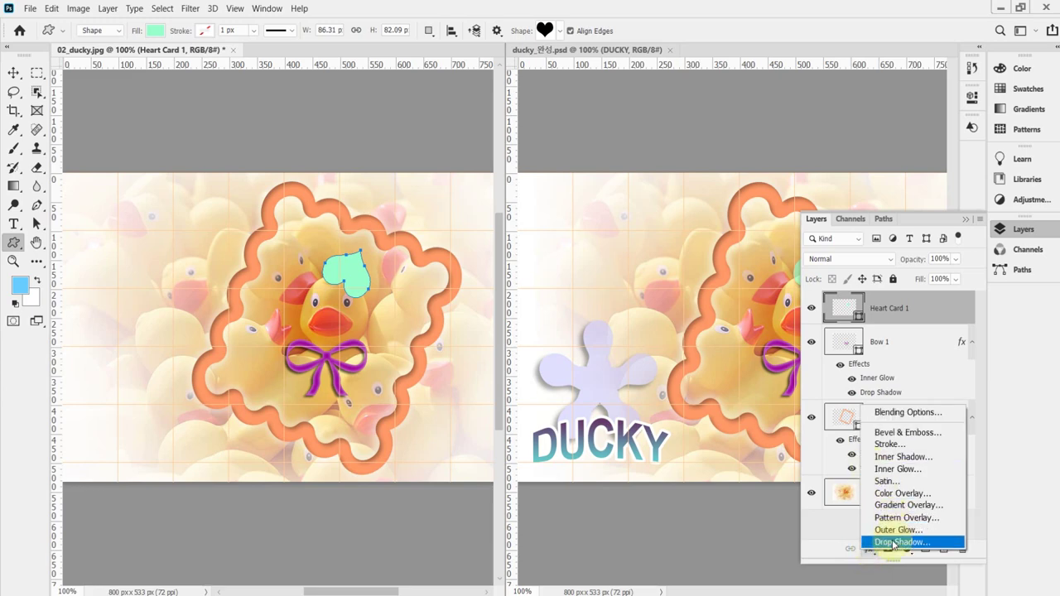
pyautogui.click(823, 445)
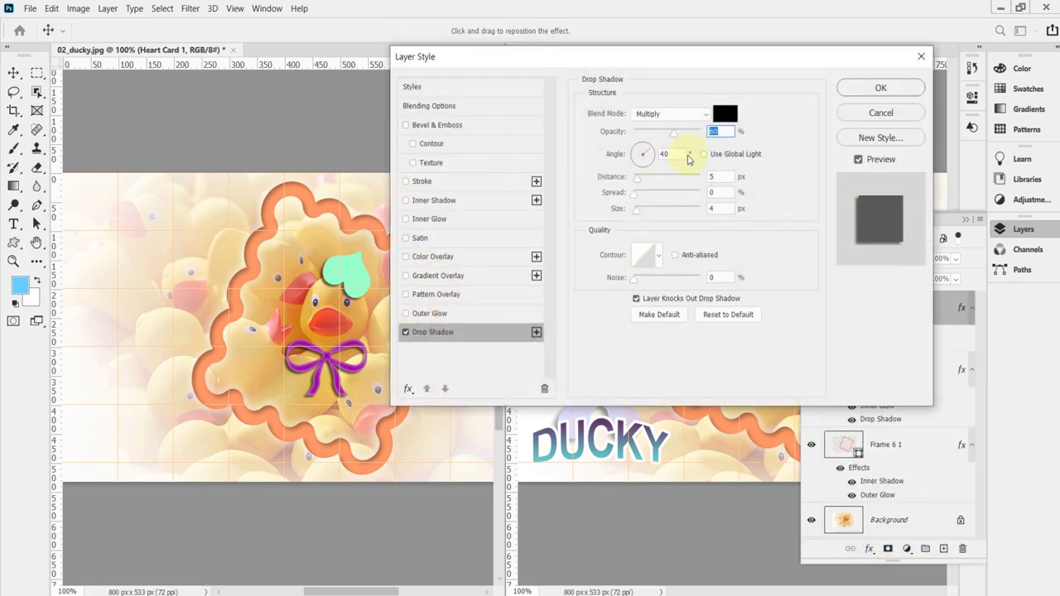
pyautogui.doubleClick(675, 153)
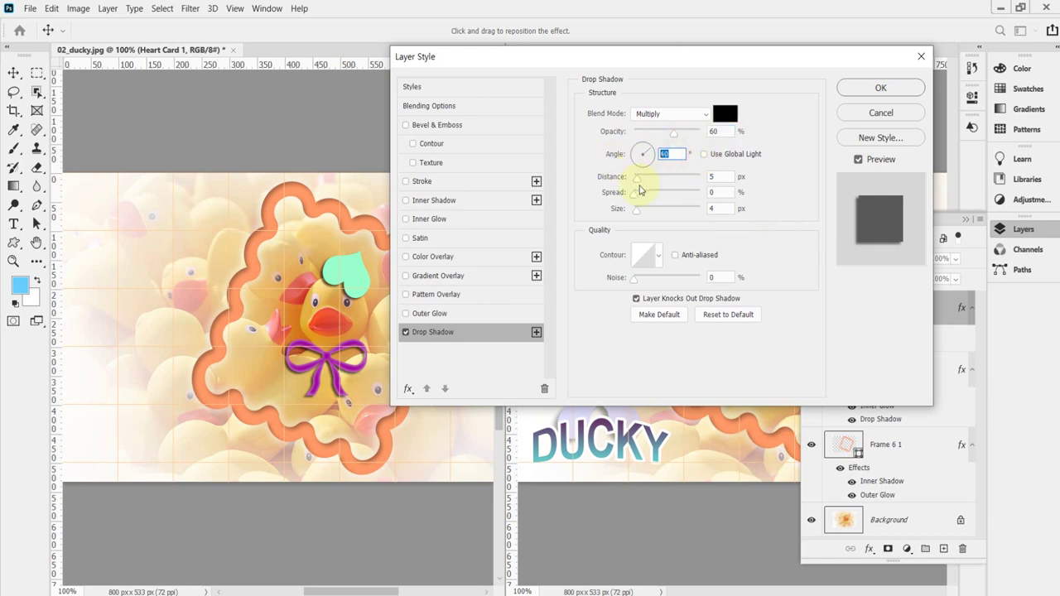
pyautogui.write('130')
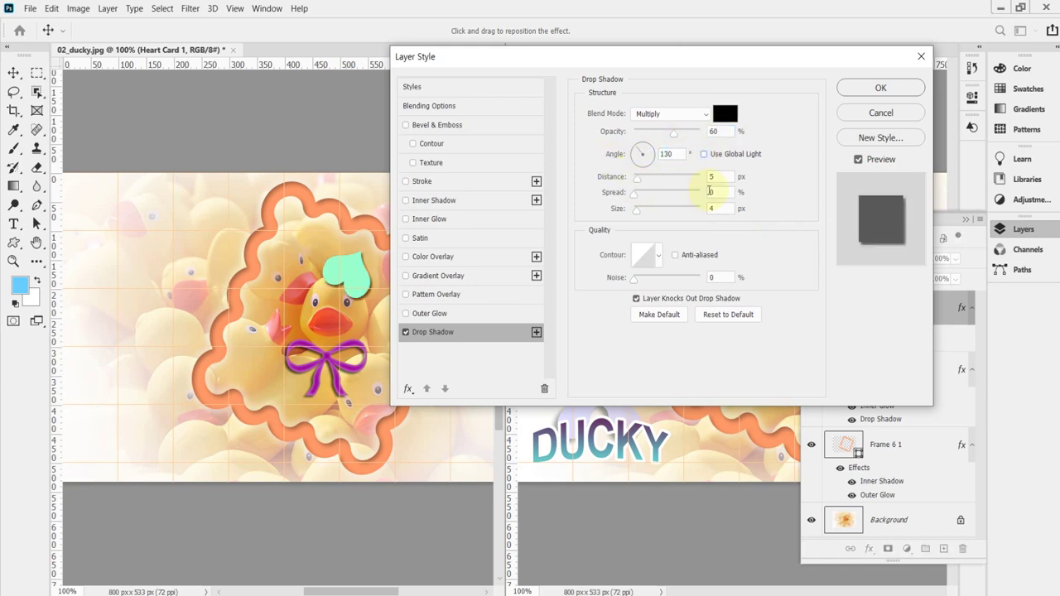
pyautogui.press('Tab')
pyautogui.write('9')
pyautogui.press('Tab')
pyautogui.press('Tab')
pyautogui.write('9')
pyautogui.press('Tab')
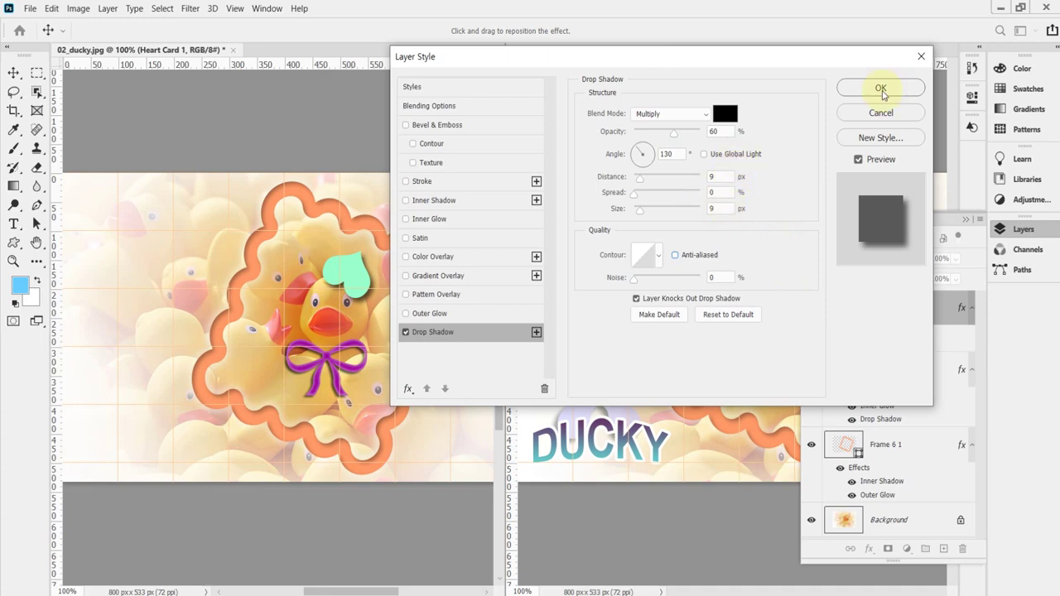
pyautogui.click(882, 91)
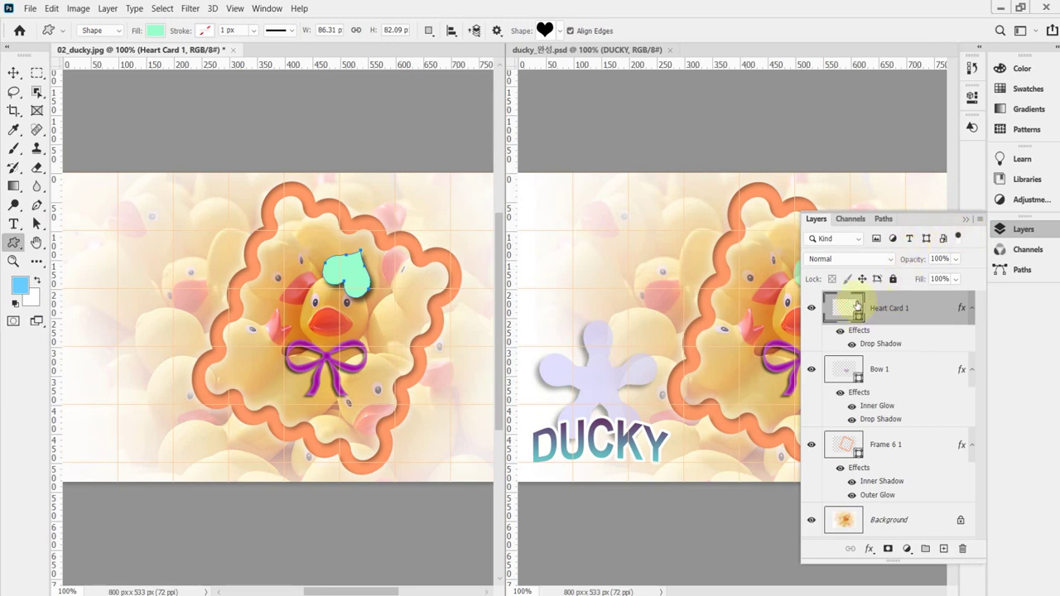
# - Set the heart layer's opacity to 70% and hide its path outline
pyautogui.click(902, 263)
pyautogui.write('70')
pyautogui.press('Return')
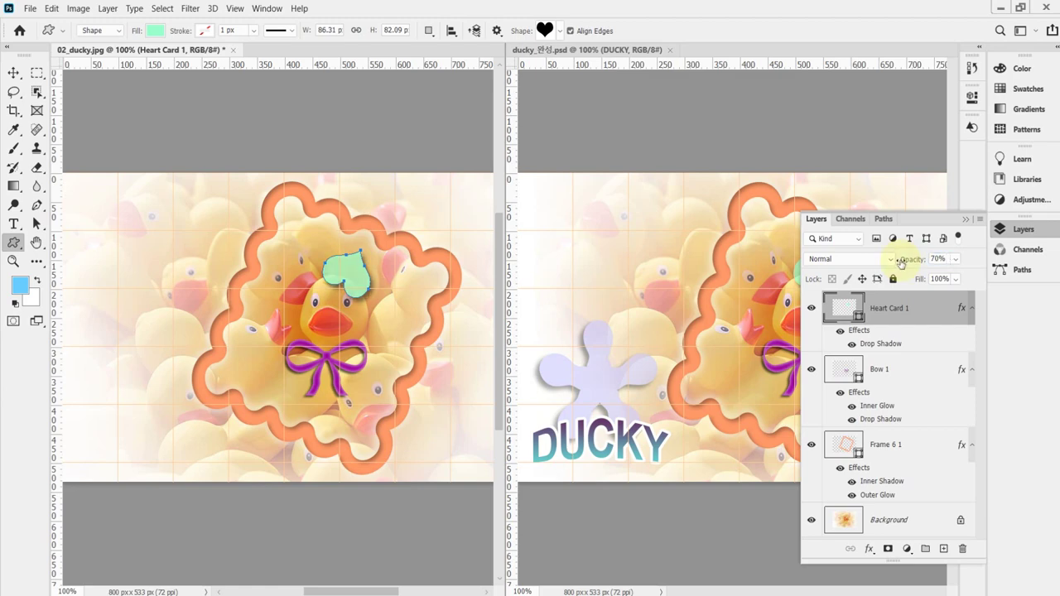
pyautogui.press('Return')
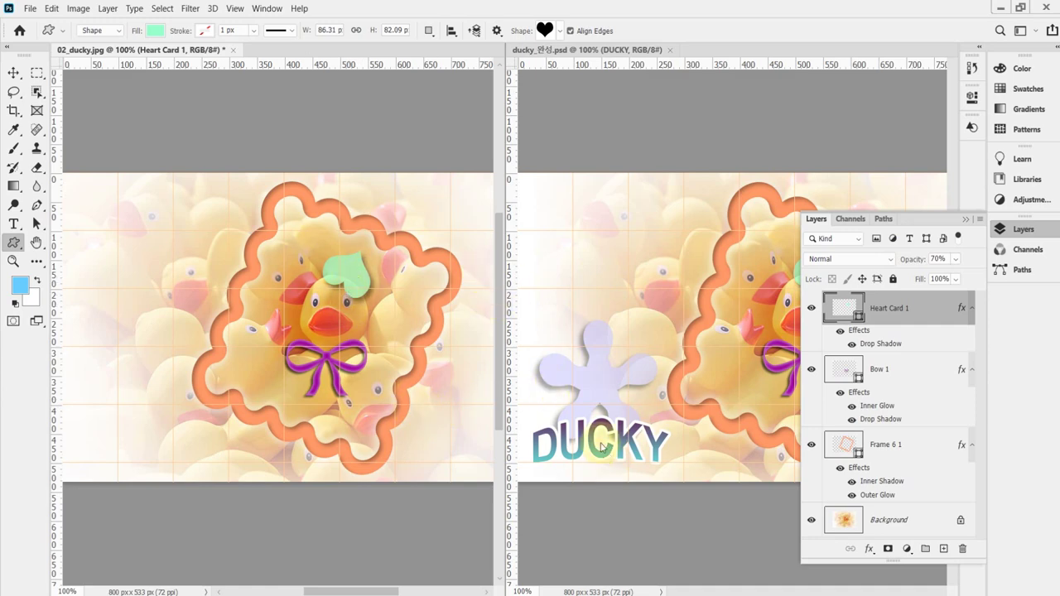
# - Choose the solid five-armed blob from the legacy Shapes group as the custom shape
pyautogui.click(453, 9)
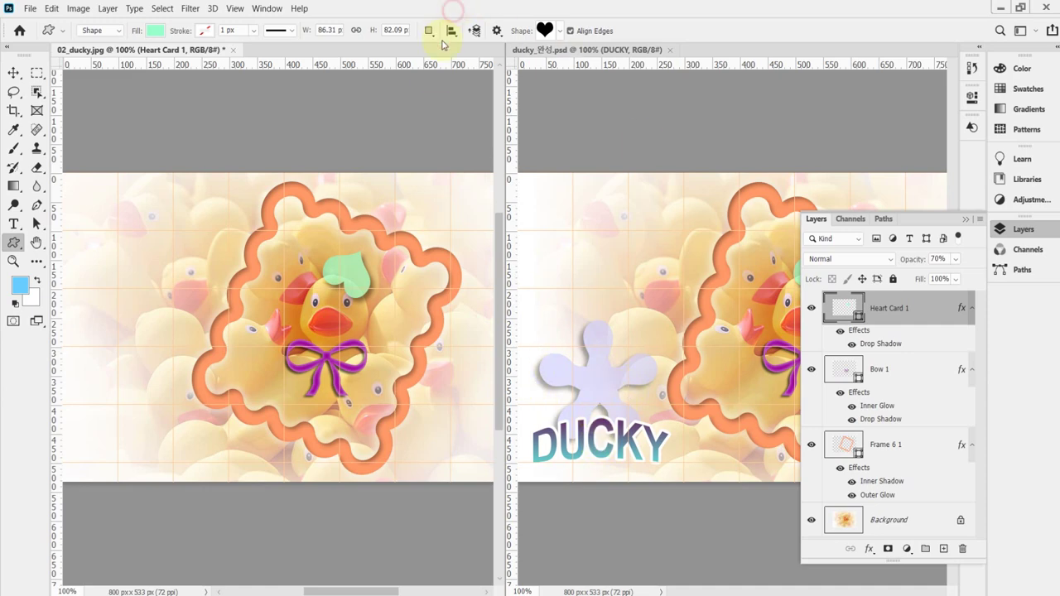
pyautogui.click(560, 32)
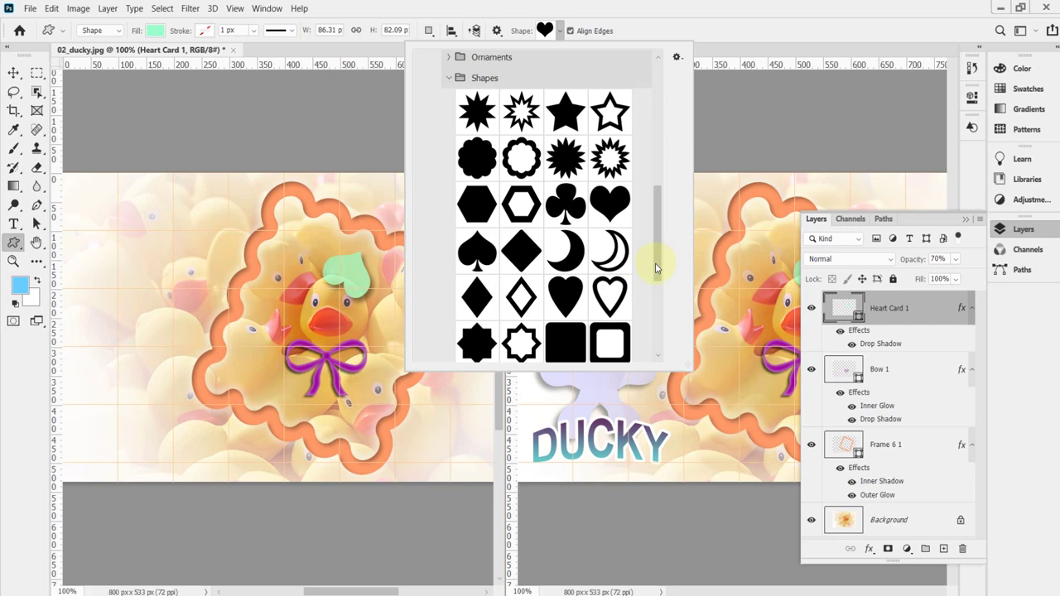
pyautogui.scroll(-5, 656, 268)
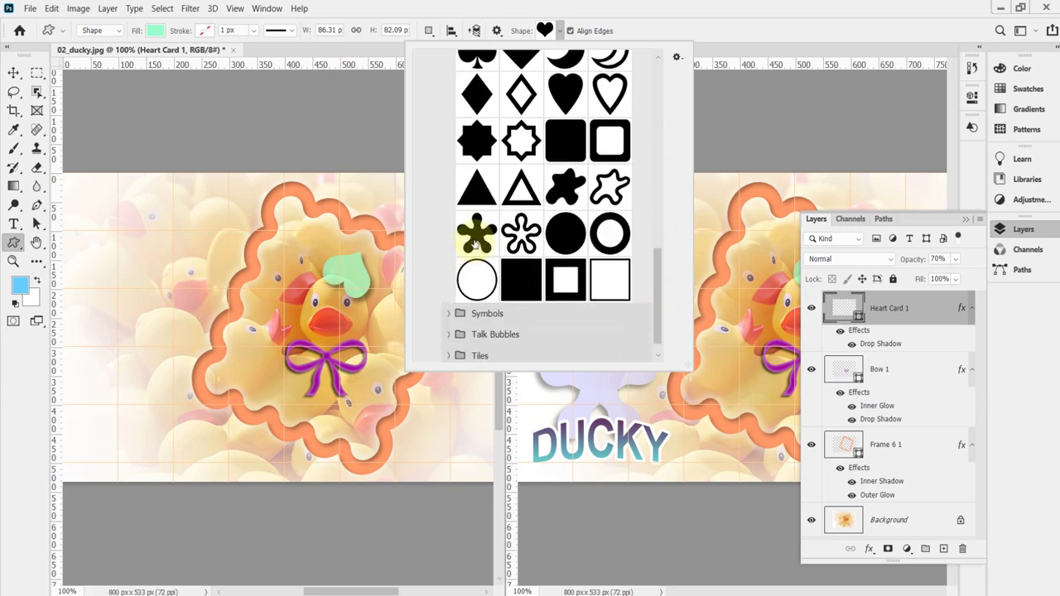
pyautogui.click(473, 240)
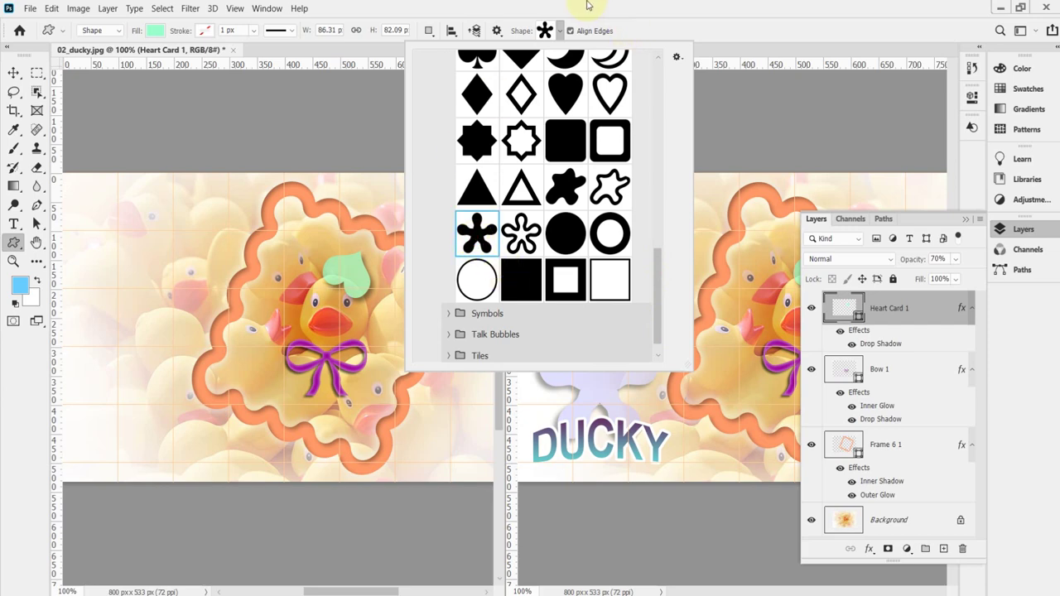
pyautogui.click(545, 31)
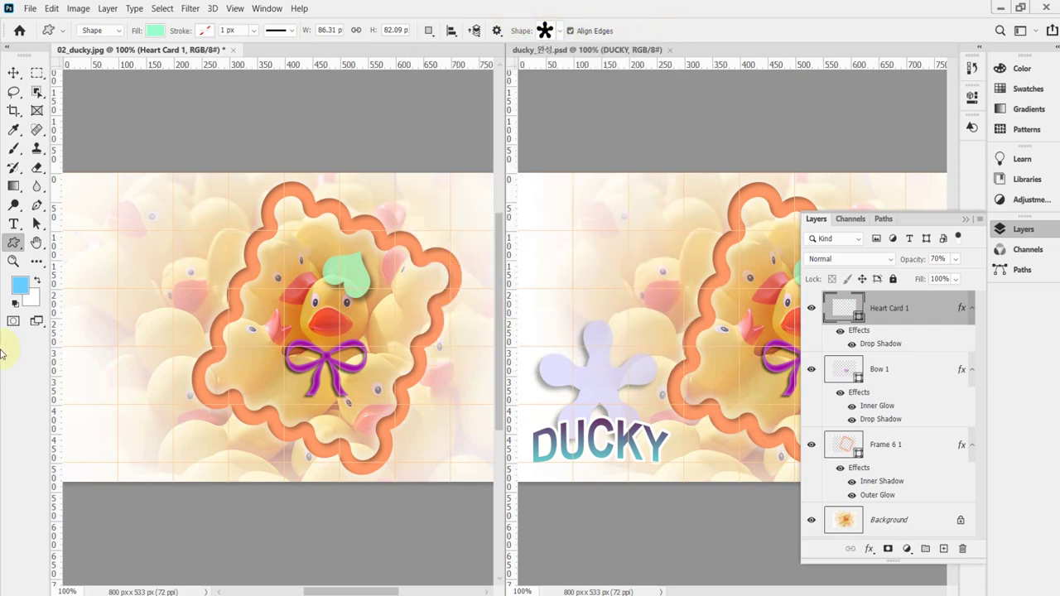
# - Draw a five-armed blob about 189 × 182 px left of the orange frame and position it to match the reference
pyautogui.keyDown('alt'); pyautogui.click(132, 383); pyautogui.keyUp('alt')
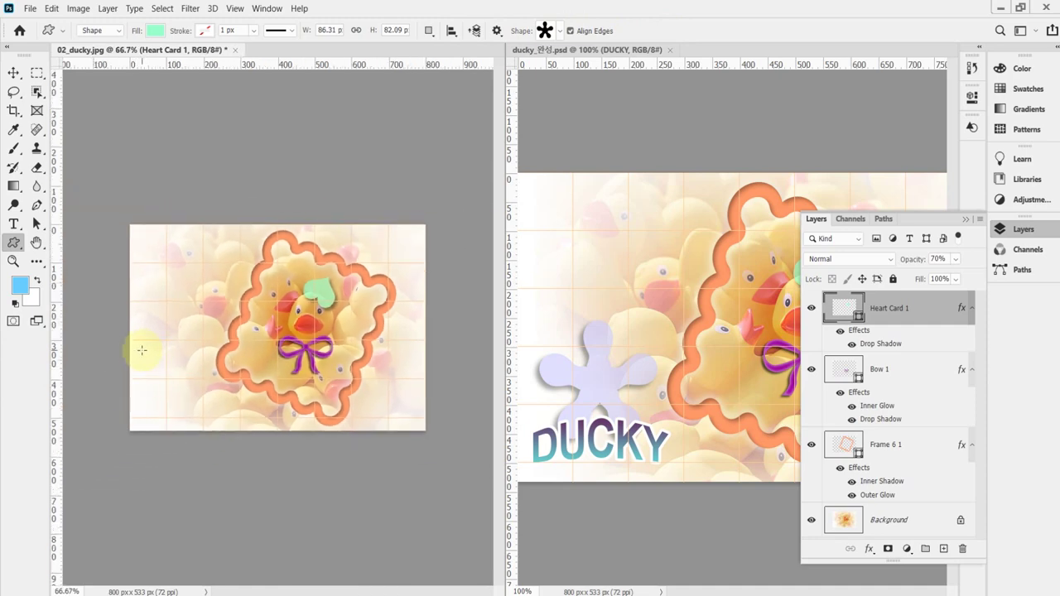
pyautogui.moveTo(142, 349); pyautogui.dragTo(230, 417)
pyautogui.moveTo(179, 393); pyautogui.dragTo(179, 377)
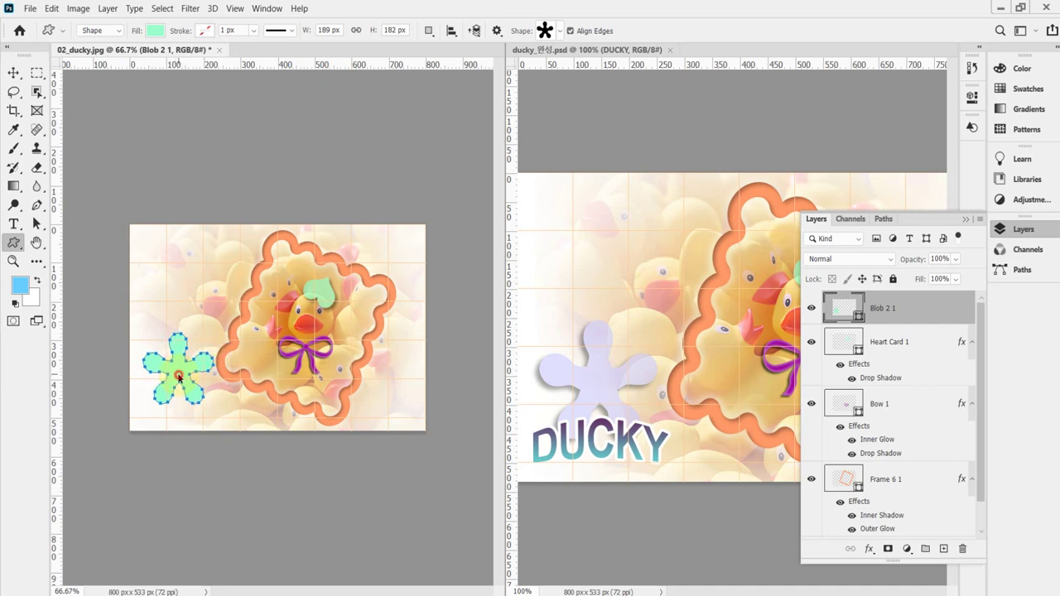
pyautogui.moveTo(177, 377); pyautogui.dragTo(178, 374)
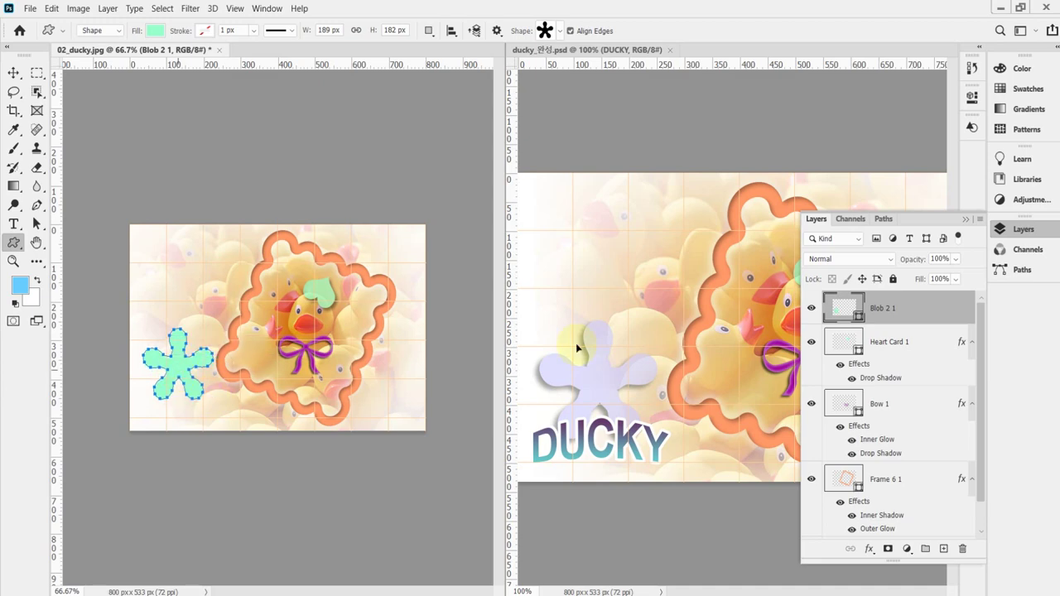
# - Set the blob layer's fill color to #ccf
pyautogui.doubleClick(839, 310)
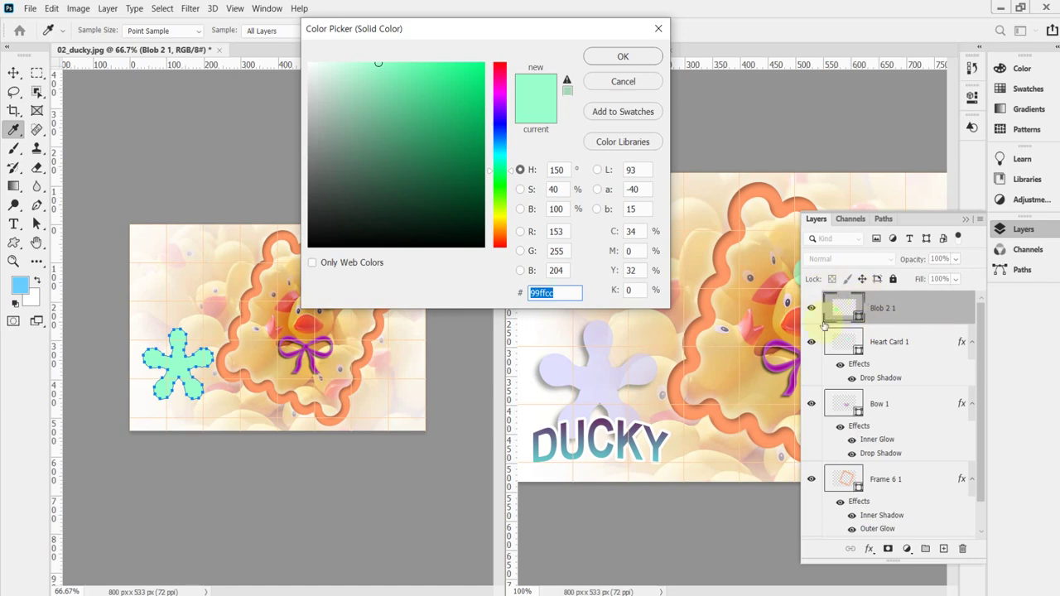
pyautogui.write('ccf')
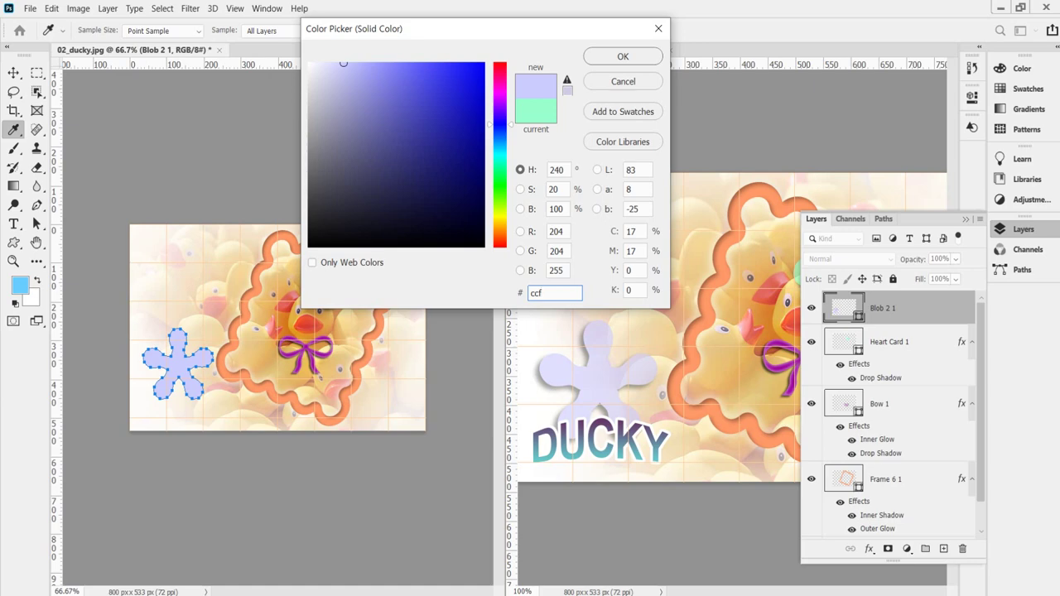
pyautogui.press('Return')
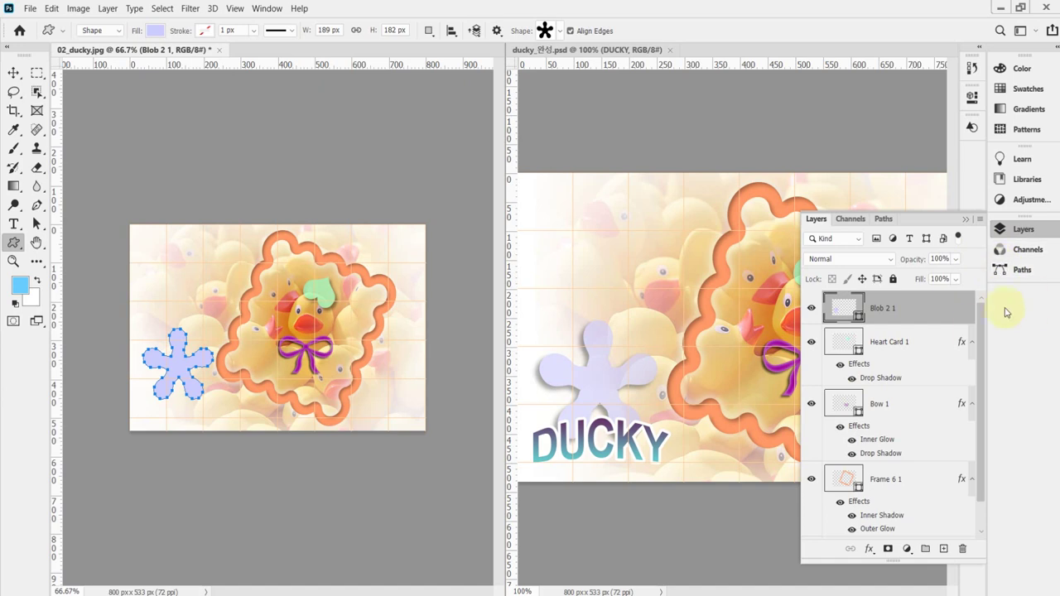
# - Set the blob layer's opacity to 60%
pyautogui.click(917, 263)
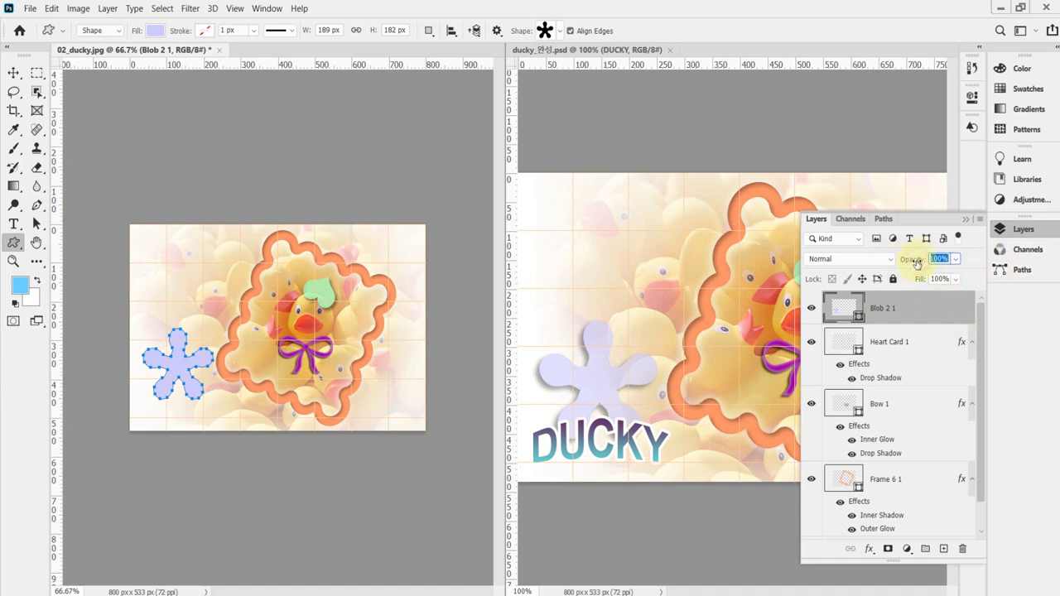
pyautogui.write('60')
pyautogui.press('Return')
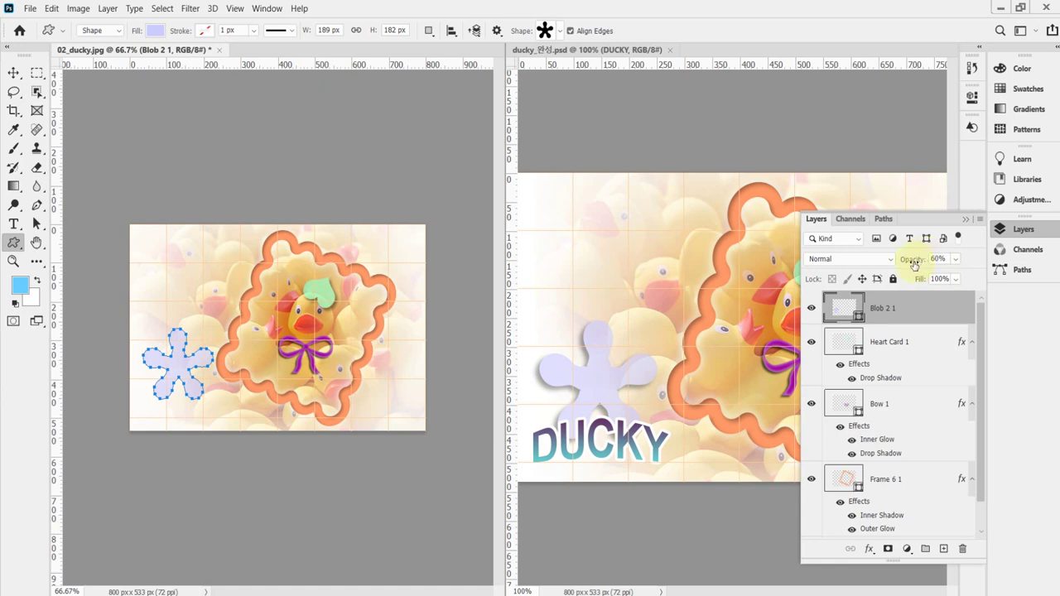
# - Add a drop shadow with a 40° angle to the blob layer and hide its path outline
pyautogui.click(866, 553)
pyautogui.click(869, 548)
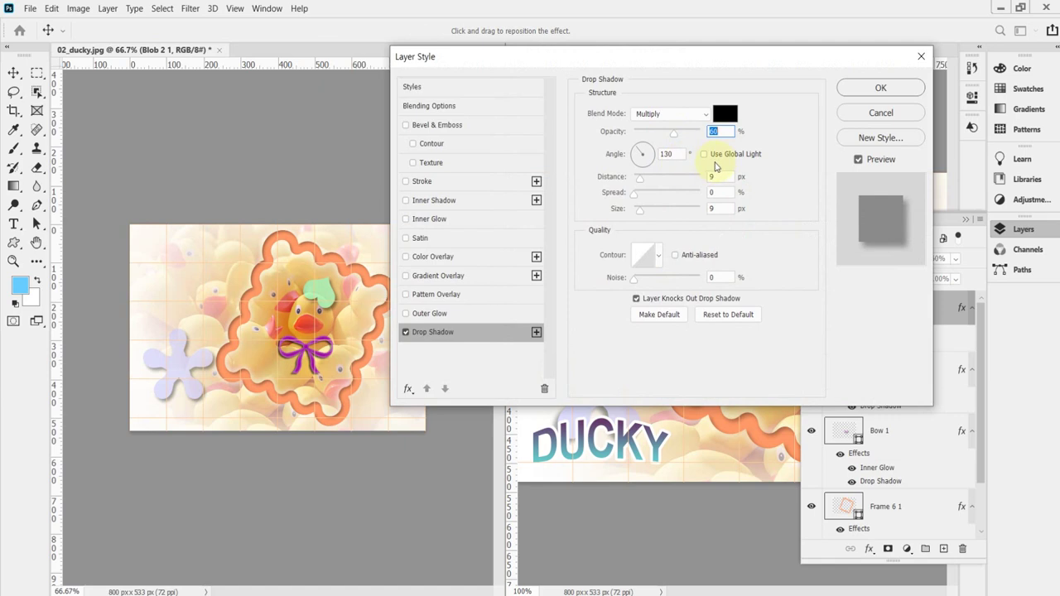
pyautogui.doubleClick(667, 154)
pyautogui.write('40')
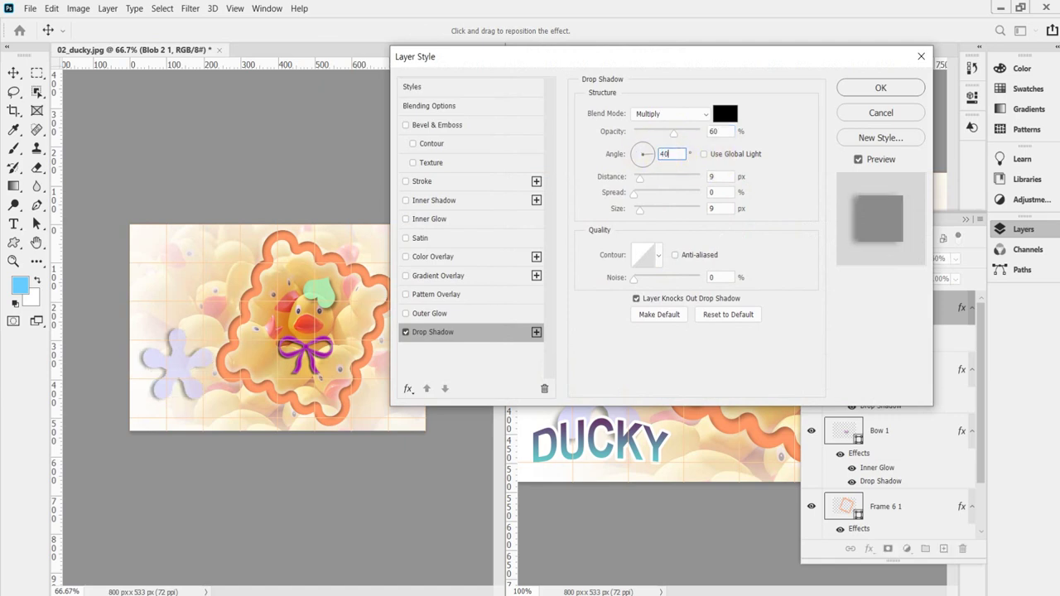
pyautogui.click(664, 154)
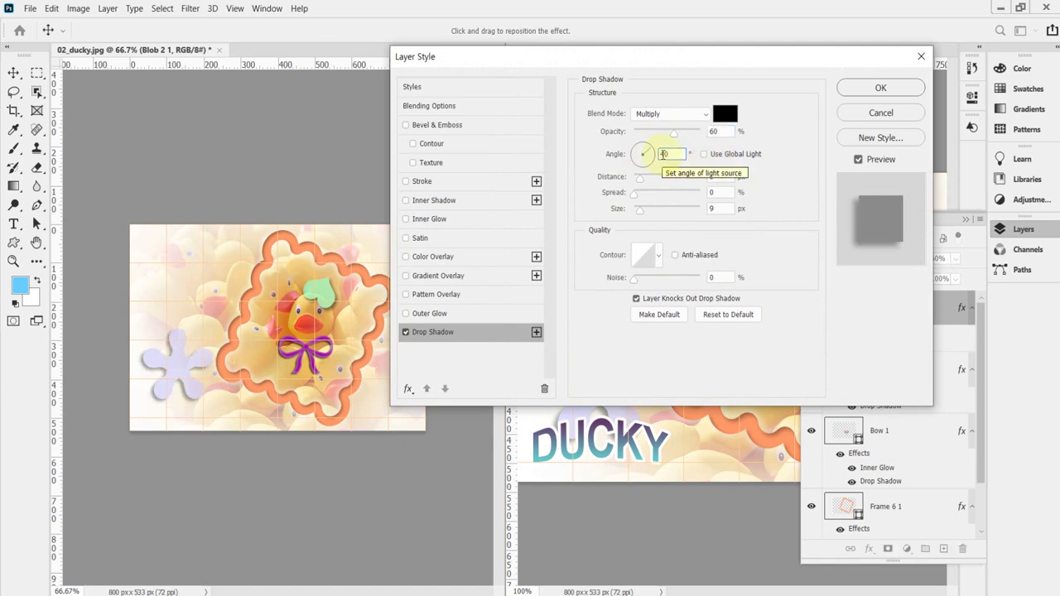
pyautogui.press('Return')
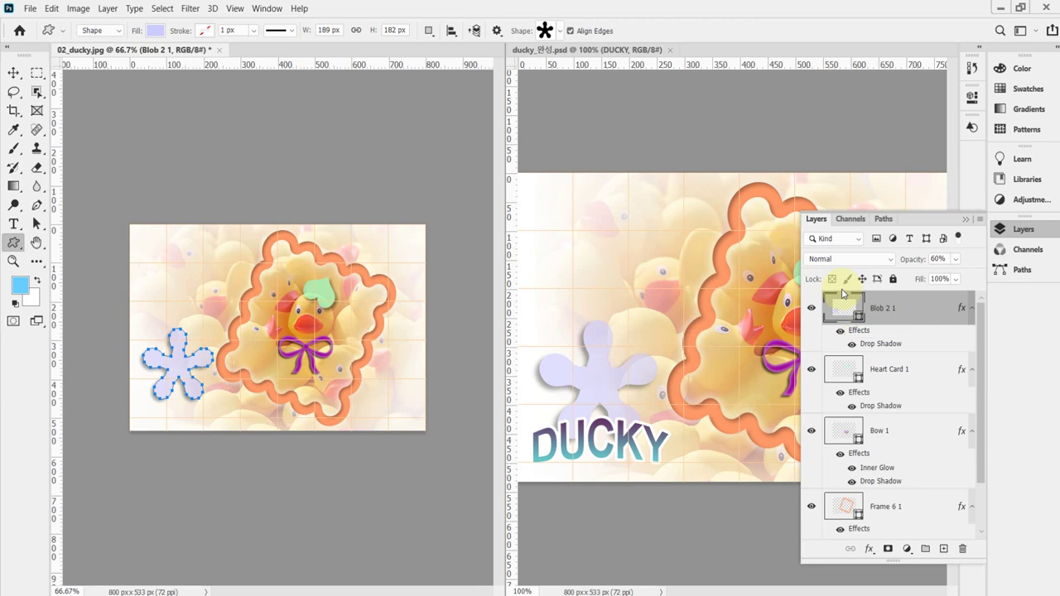
pyautogui.hotkey('ctrl', 'd')
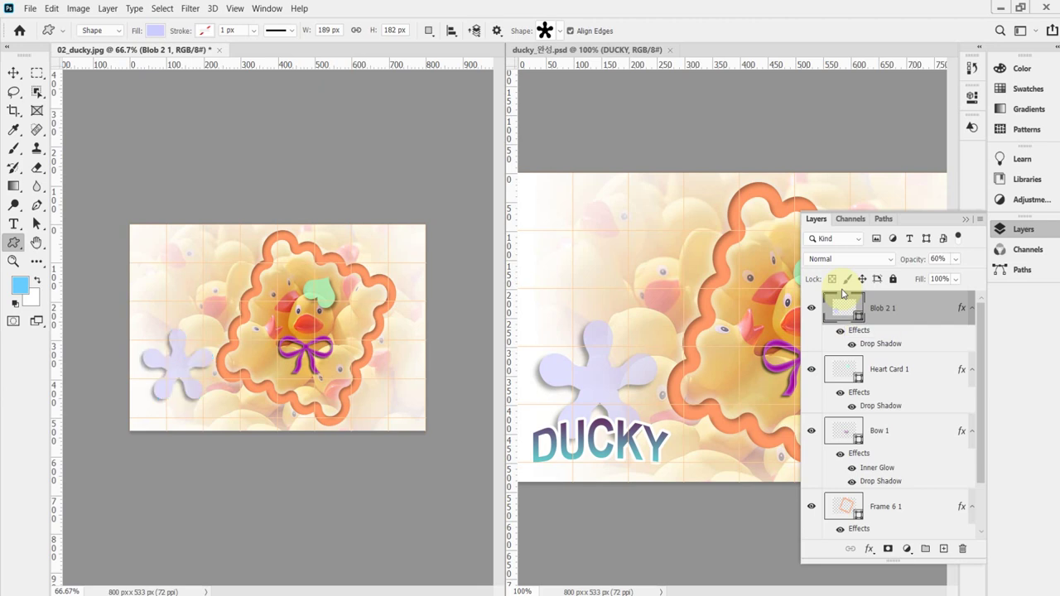
# - Activate the Horizontal Type tool and show 02_ducky.jpg at 100% around the area below the lavender blob
pyautogui.click(12, 228)
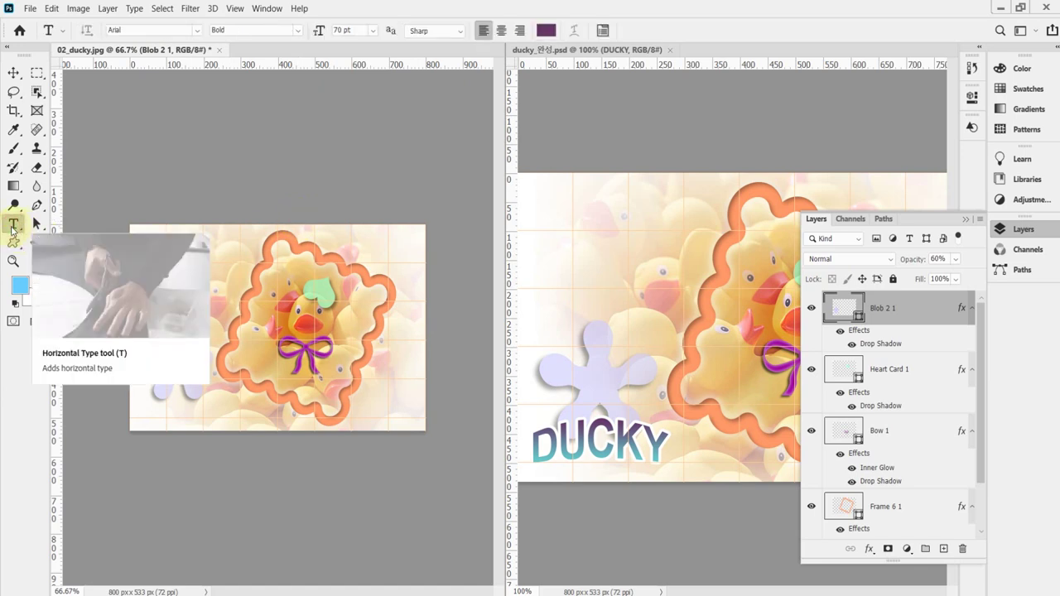
pyautogui.keyDown('ctrl'); pyautogui.click(167, 413); pyautogui.keyUp('ctrl')
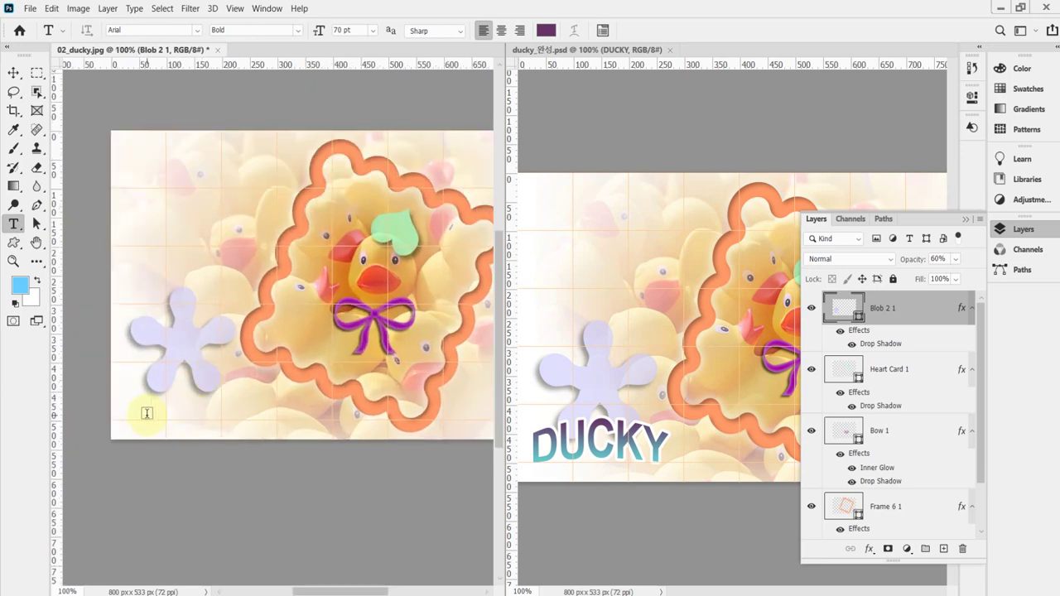
pyautogui.moveTo(266, 485); pyautogui.dragTo(227, 483)
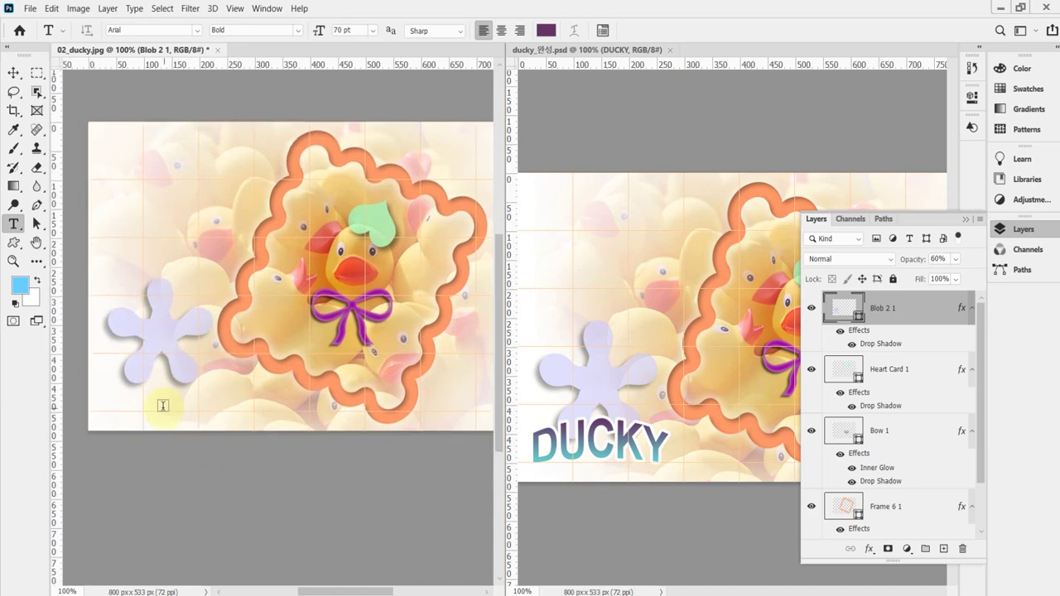
pyautogui.moveTo(106, 382); pyautogui.dragTo(254, 428)
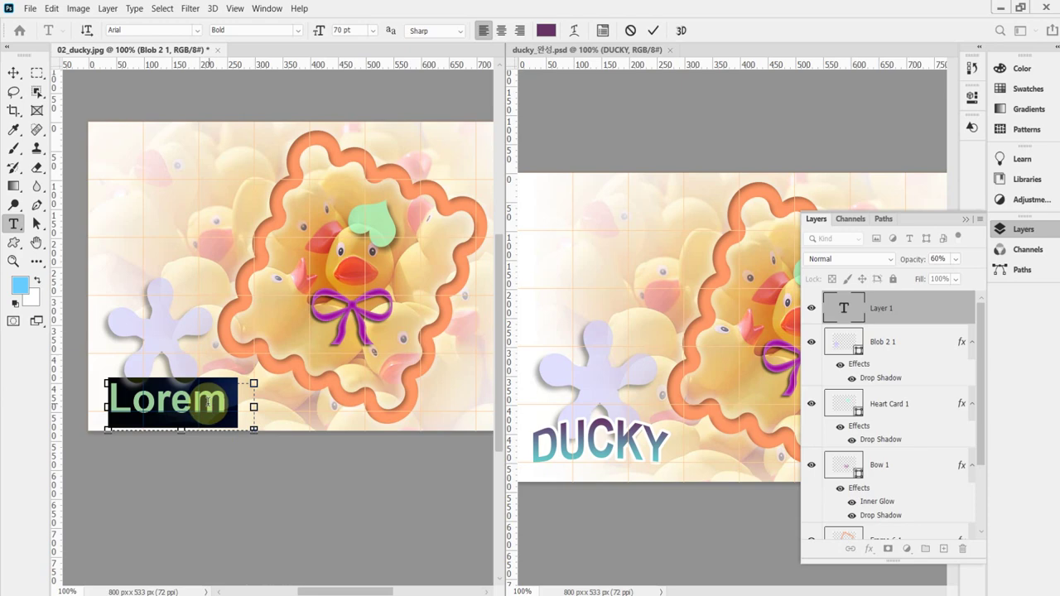
pyautogui.click(254, 429)
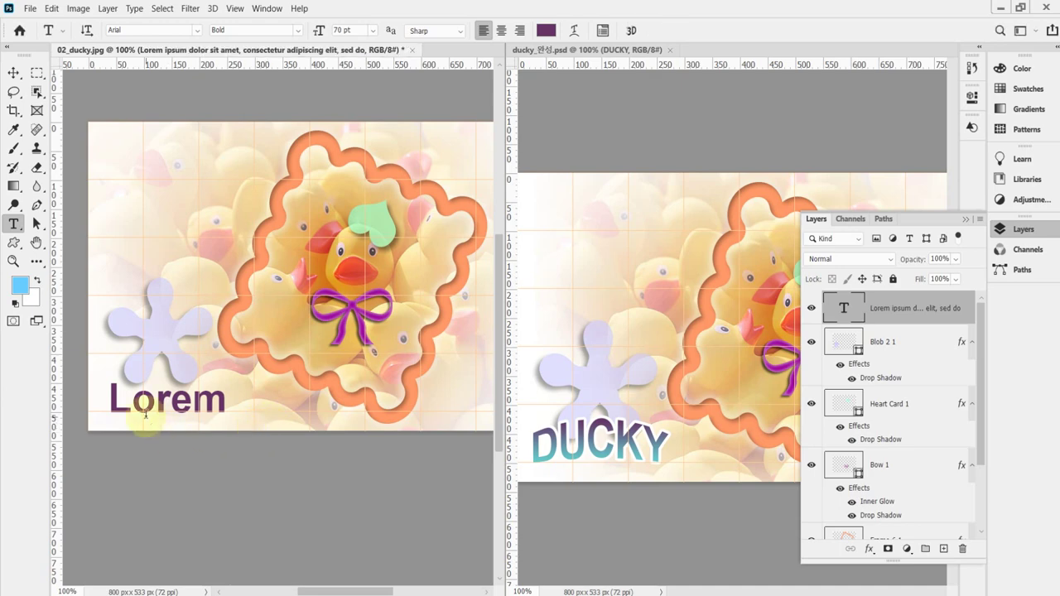
pyautogui.press('Delete')
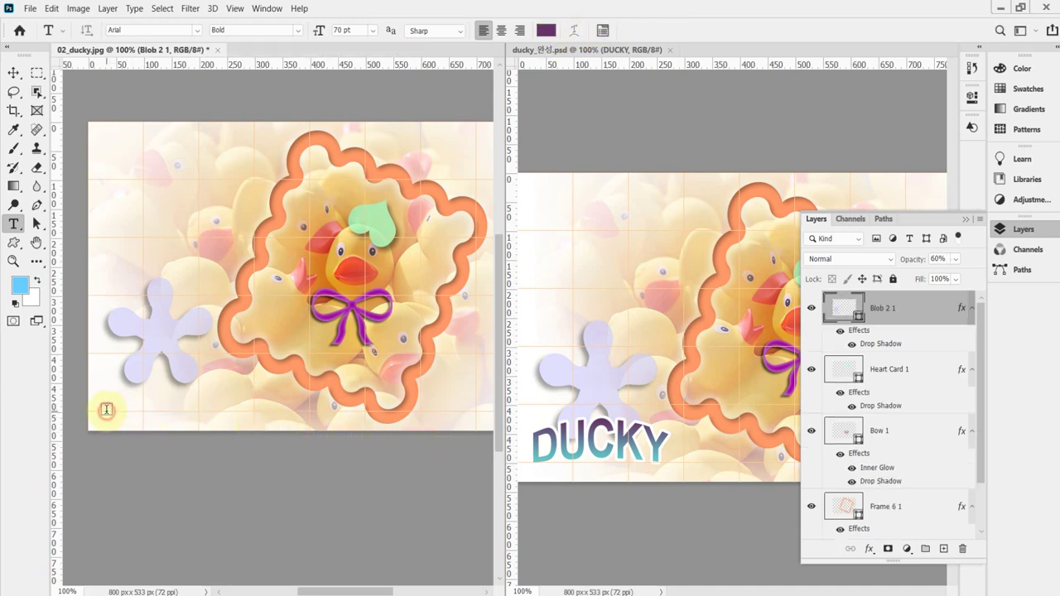
# - Start a new 70 pt Arial Bold text line just below the lavender blob in 02_ducky.jpg
pyautogui.click(106, 410)
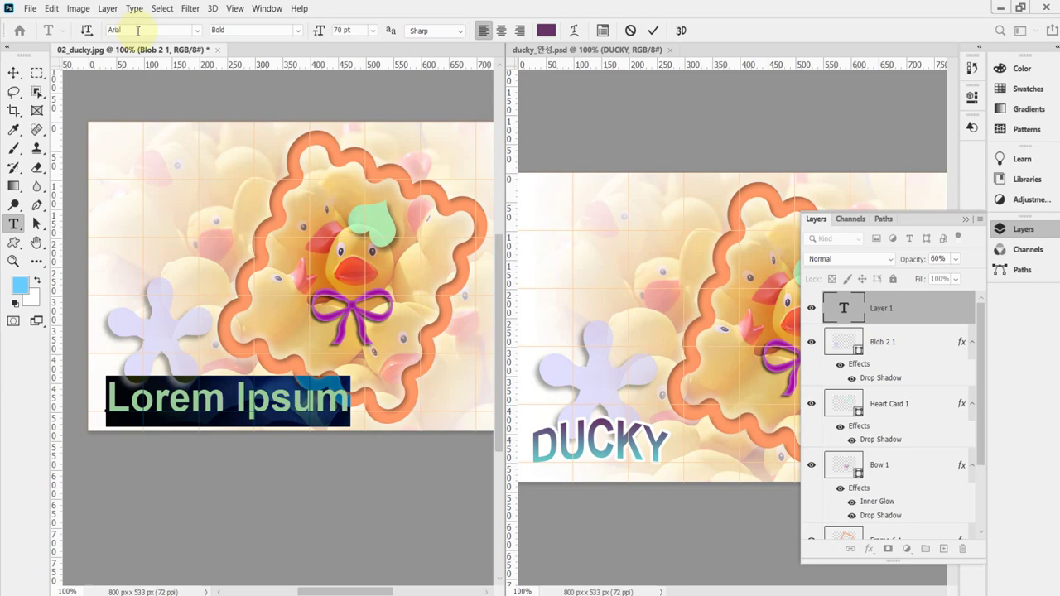
pyautogui.click(349, 34)
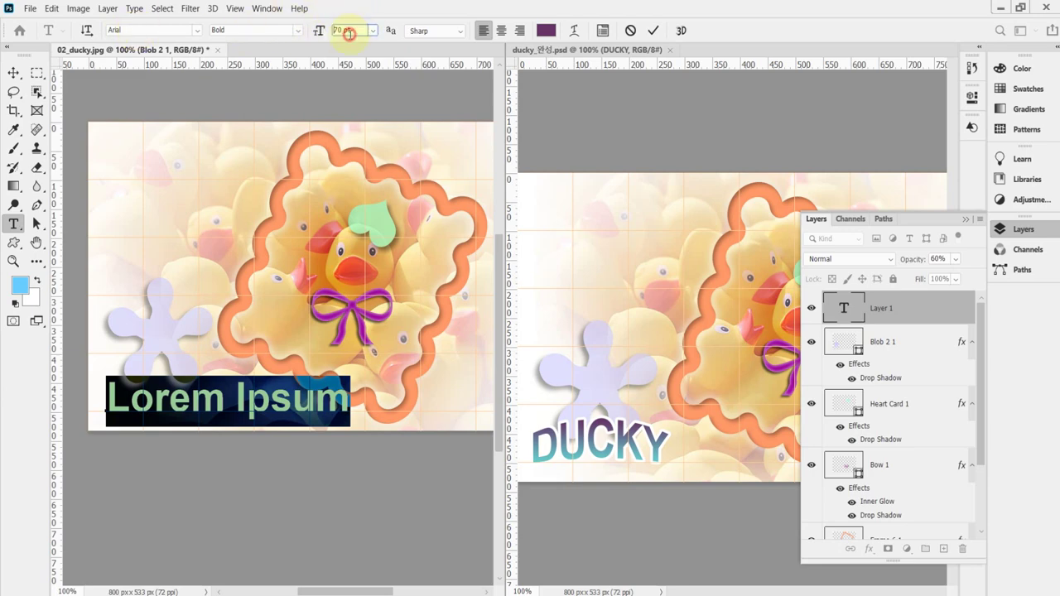
pyautogui.click(357, 30)
pyautogui.click(545, 29)
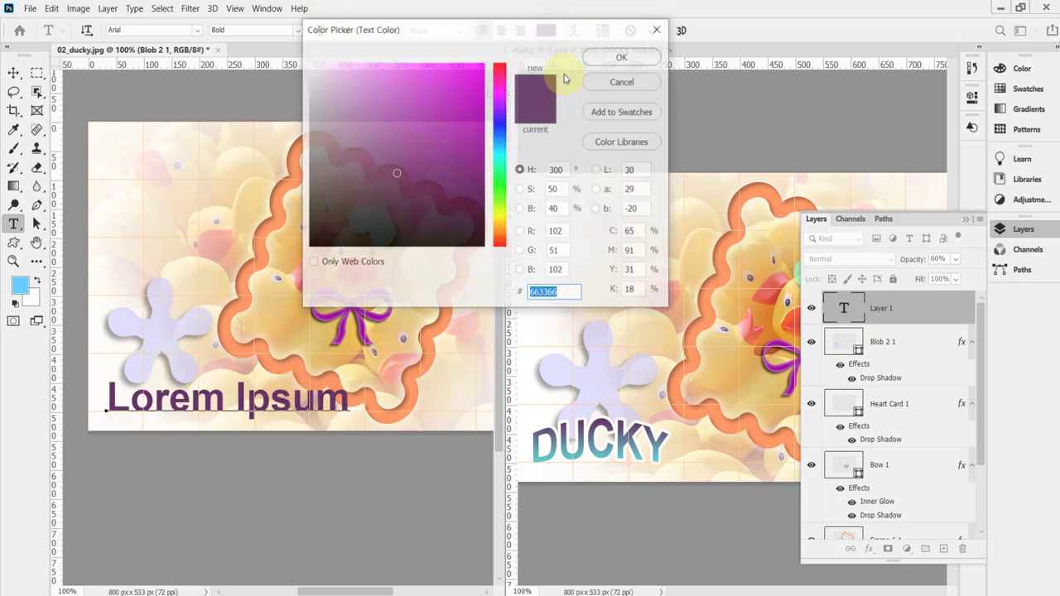
pyautogui.moveTo(318, 71); pyautogui.dragTo(298, 53)
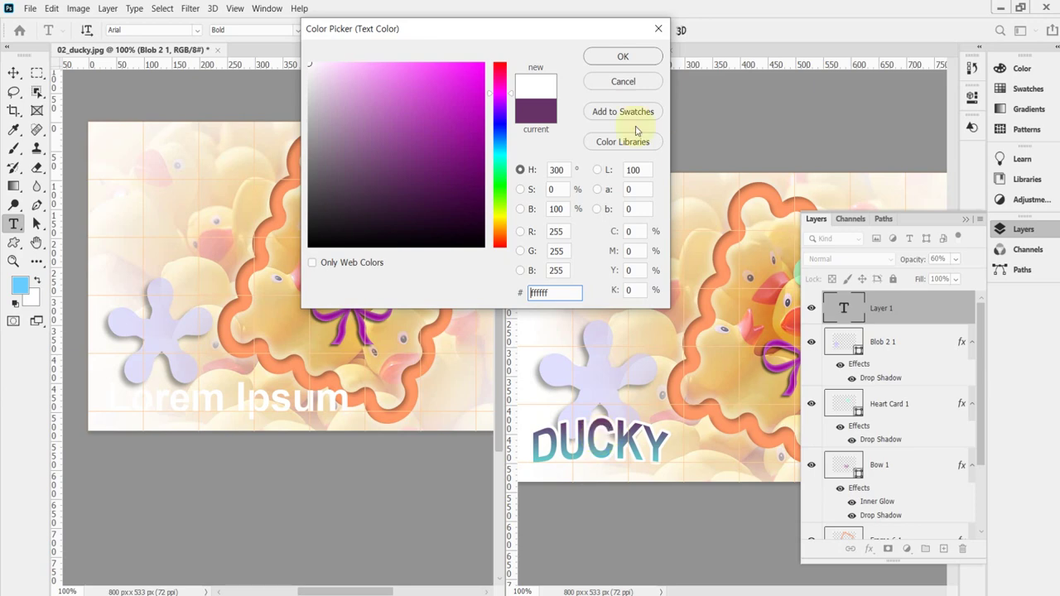
pyautogui.click(634, 89)
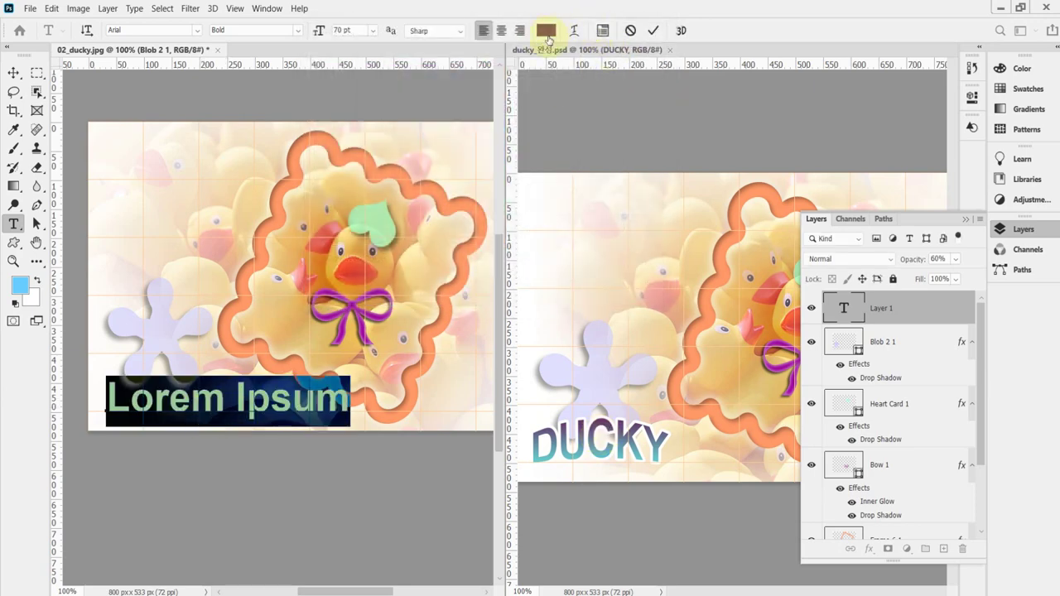
# - Enter DUCKY as the title text and shift it slightly into place beneath the blob
pyautogui.click(300, 419)
pyautogui.write('DUCKY')
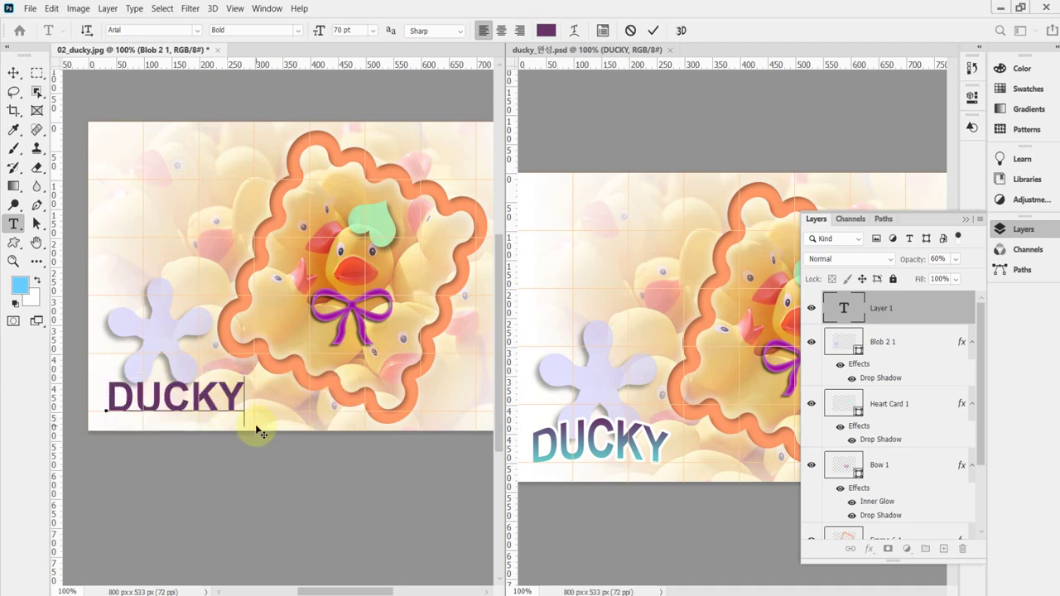
pyautogui.moveTo(265, 429); pyautogui.dragTo(262, 425)
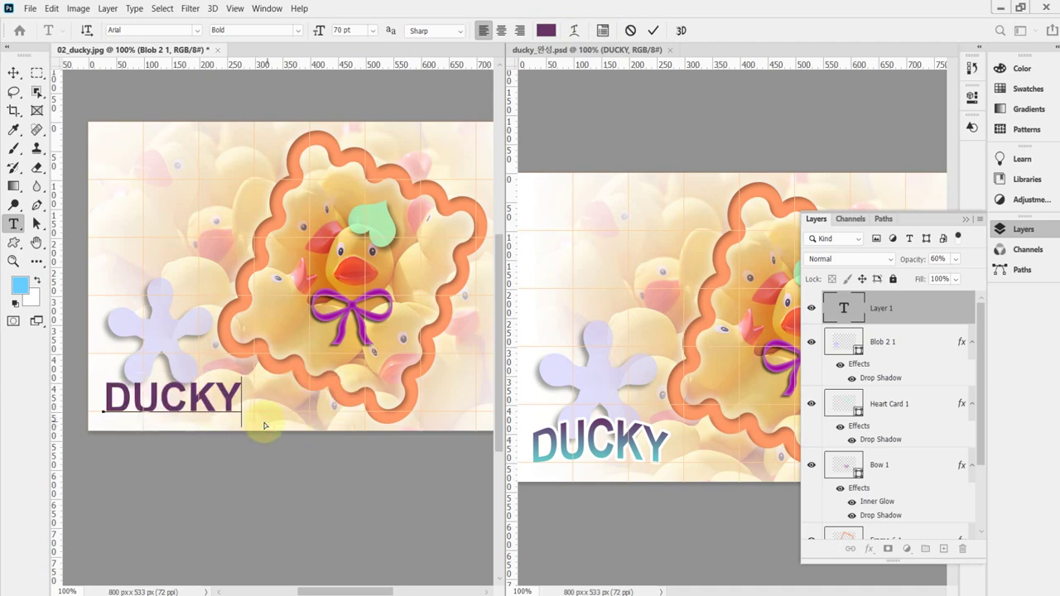
# - Warp the DUCKY text with the Arc Upper style, horizontal orientation and a 30% bend
pyautogui.click(573, 33)
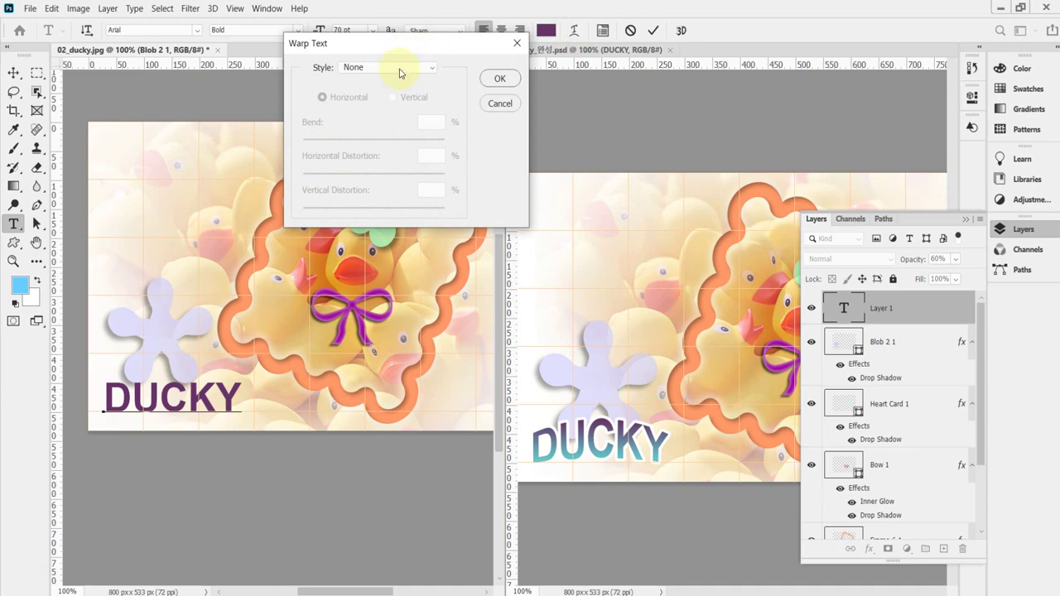
pyautogui.click(400, 69)
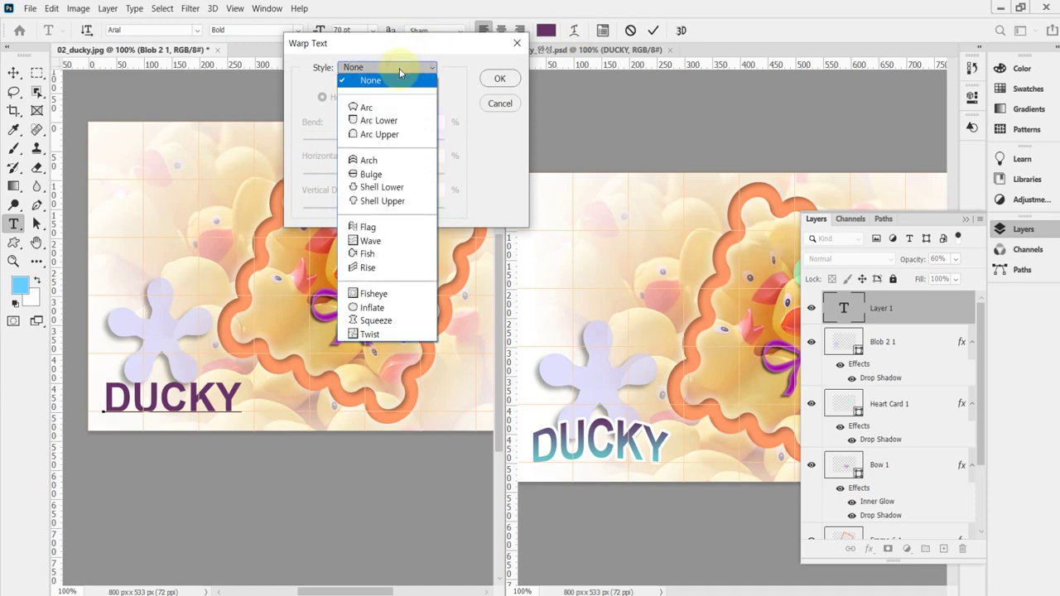
pyautogui.click(405, 136)
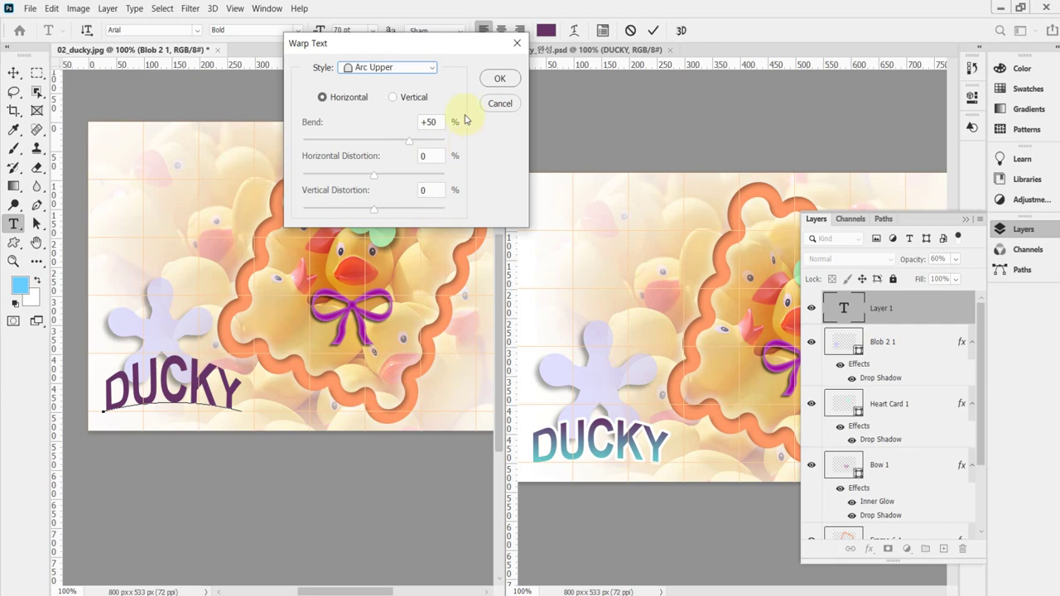
pyautogui.click(338, 103)
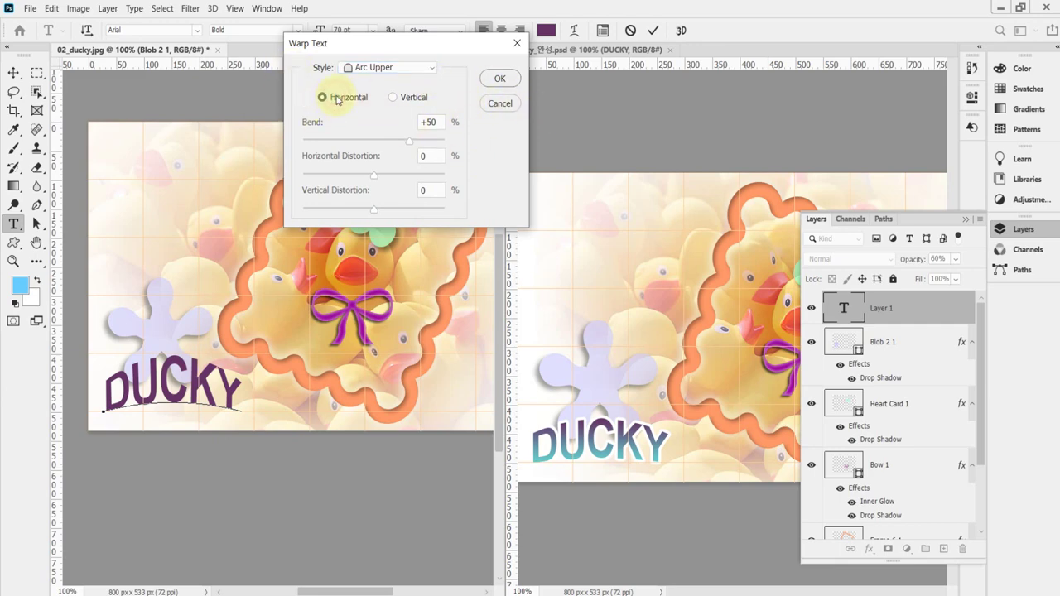
pyautogui.click(394, 98)
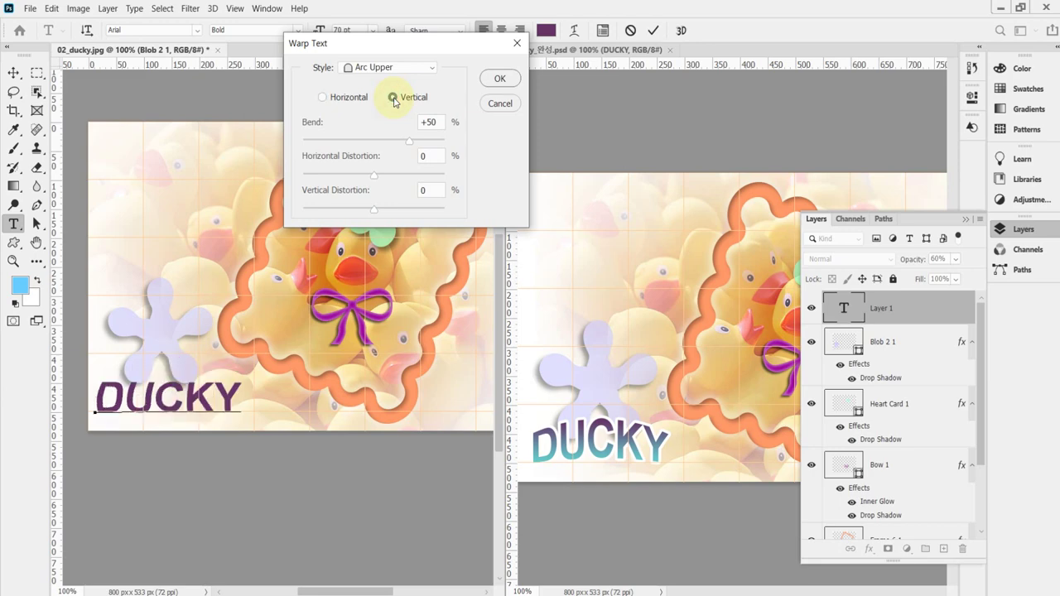
pyautogui.click(346, 102)
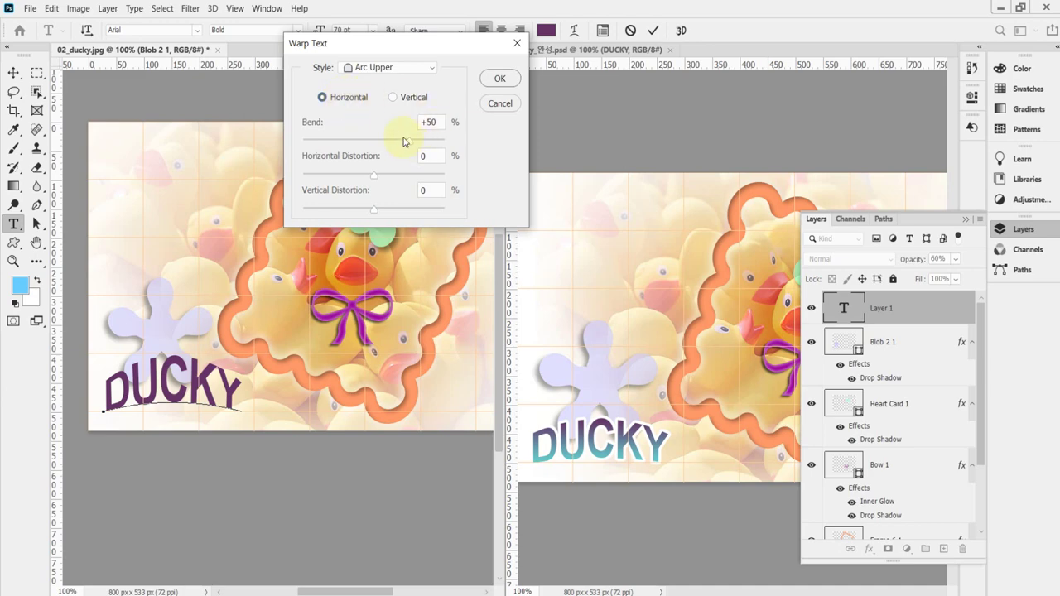
pyautogui.moveTo(402, 147); pyautogui.dragTo(398, 145)
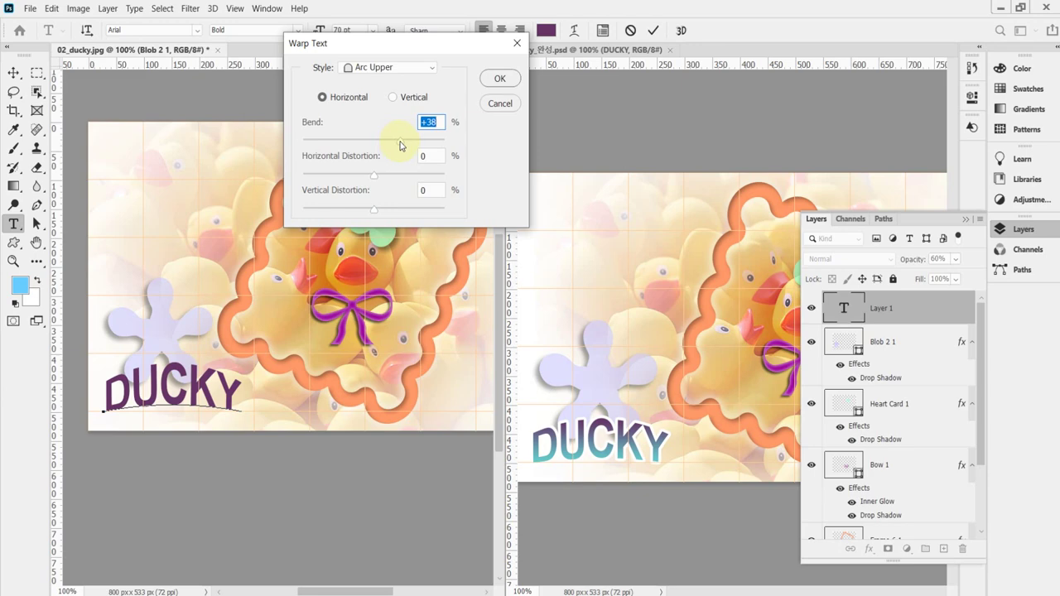
pyautogui.write('30')
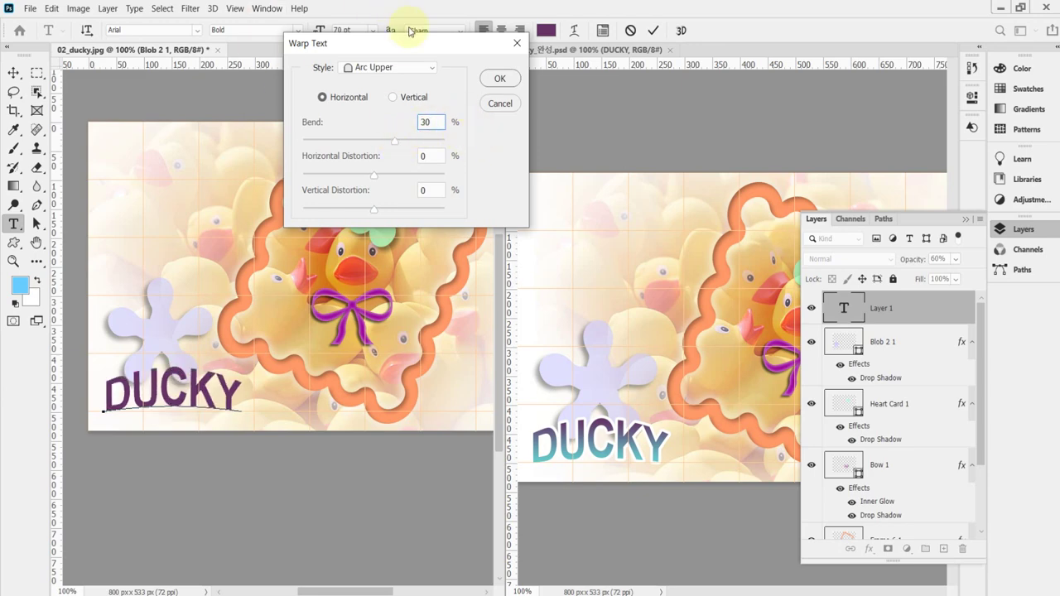
pyautogui.click(510, 82)
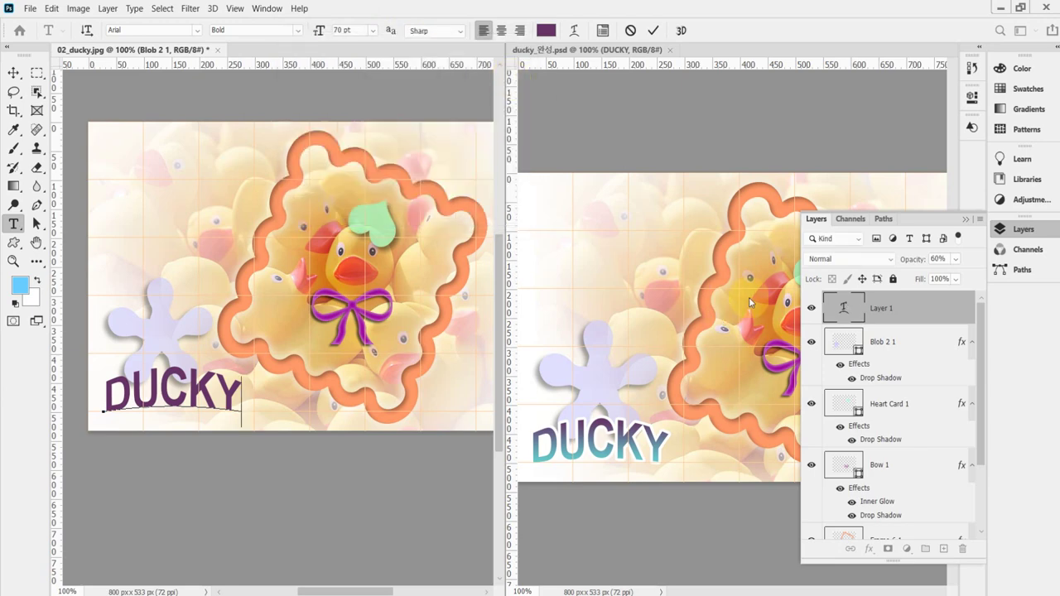
# - Add a stroke effect in white #ffffff to the DUCKY text layer
pyautogui.click(868, 549)
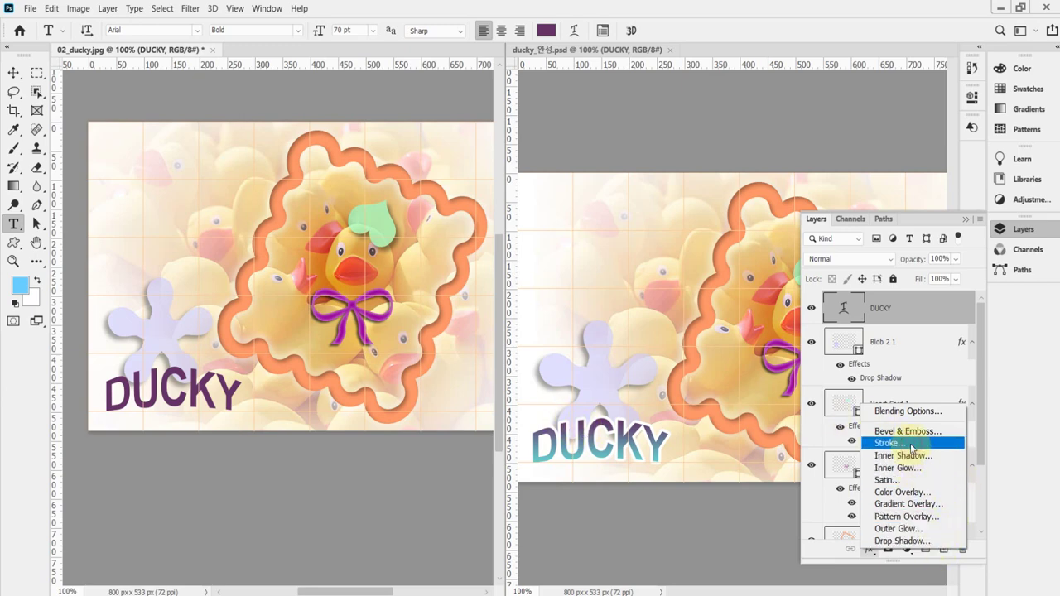
pyautogui.press('Escape')
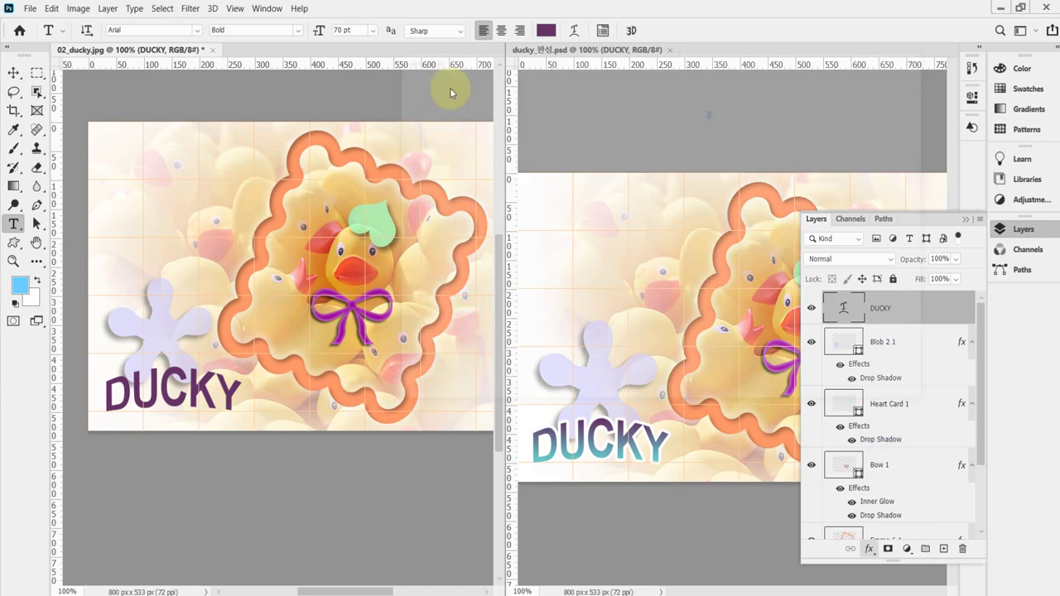
pyautogui.moveTo(575, 62); pyautogui.dragTo(581, 33)
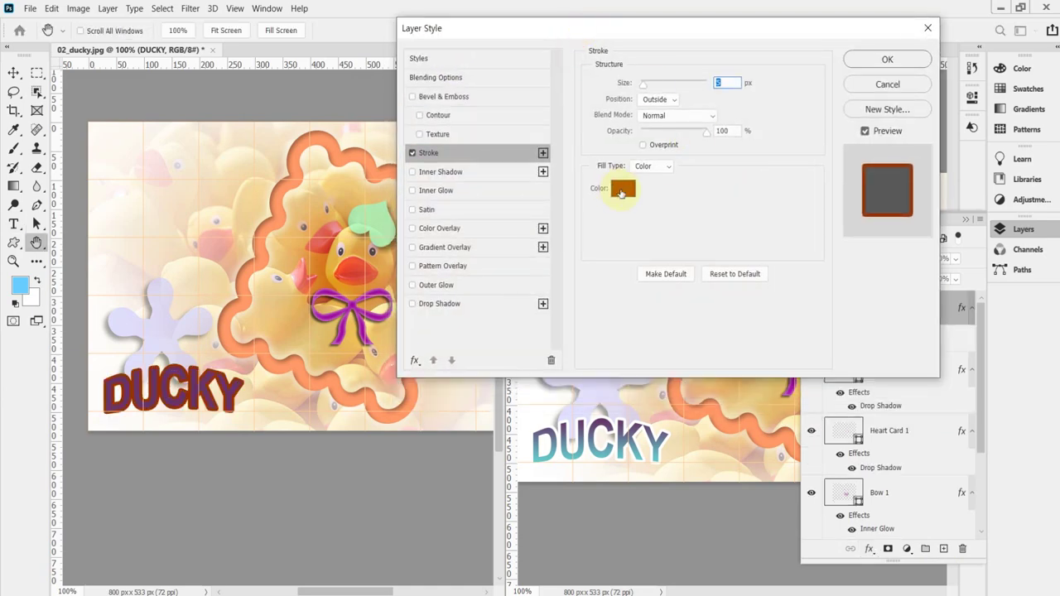
pyautogui.click(622, 189)
pyautogui.moveTo(366, 94)
pyautogui.mouseDown()
pyautogui.moveTo(307, 47)
pyautogui.moveTo(307, 66)
pyautogui.moveTo(304, 52)
pyautogui.mouseUp()
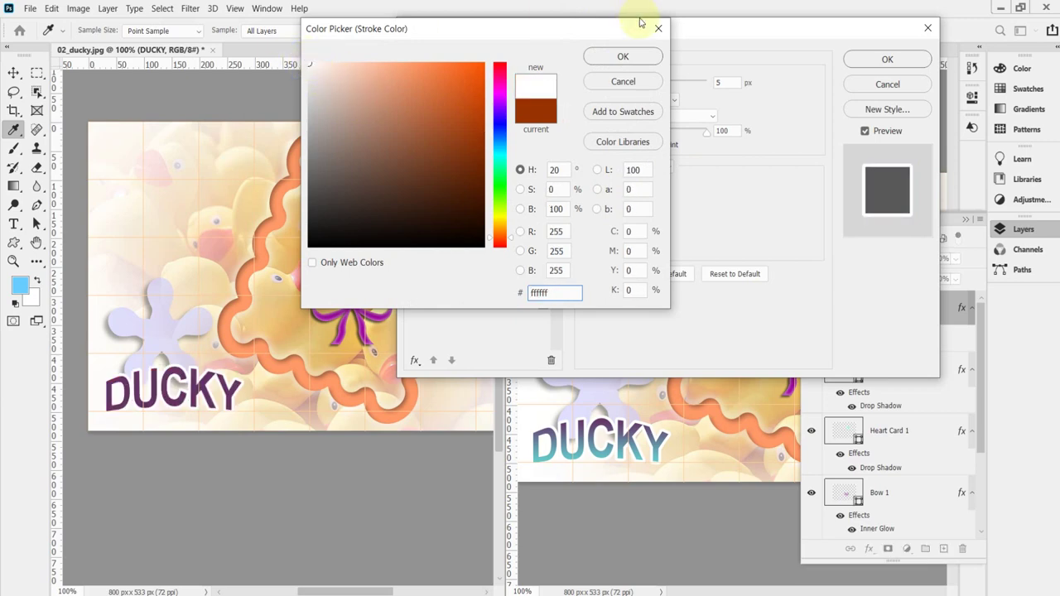
pyautogui.click(622, 58)
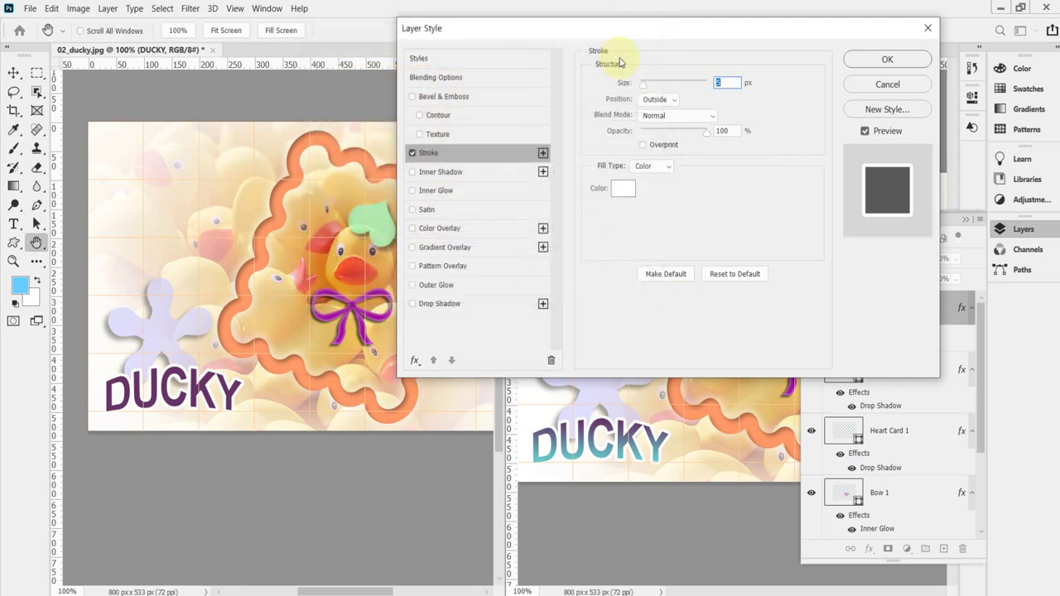
pyautogui.click(729, 82)
# - Add a gradient overlay to the DUCKY layer and set the gradient's starting color stop to #6cc
pyautogui.click(462, 253)
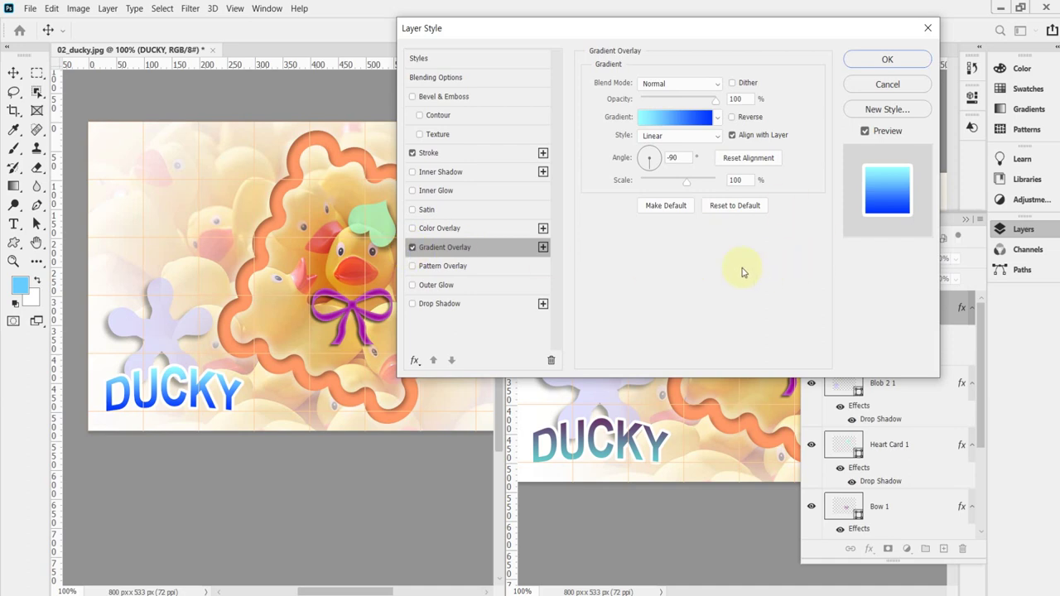
pyautogui.click(665, 123)
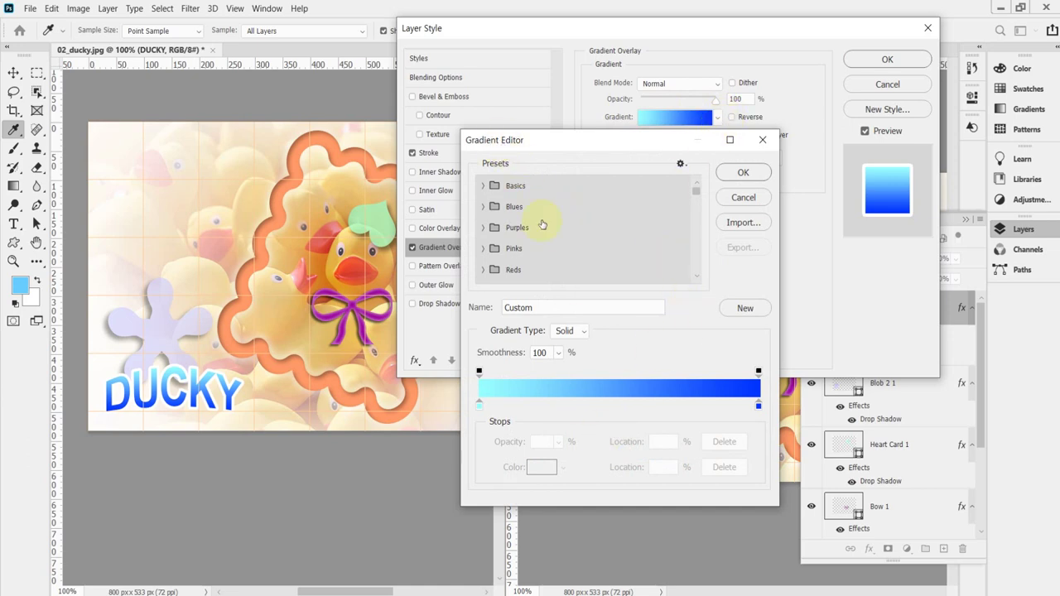
pyautogui.click(479, 403)
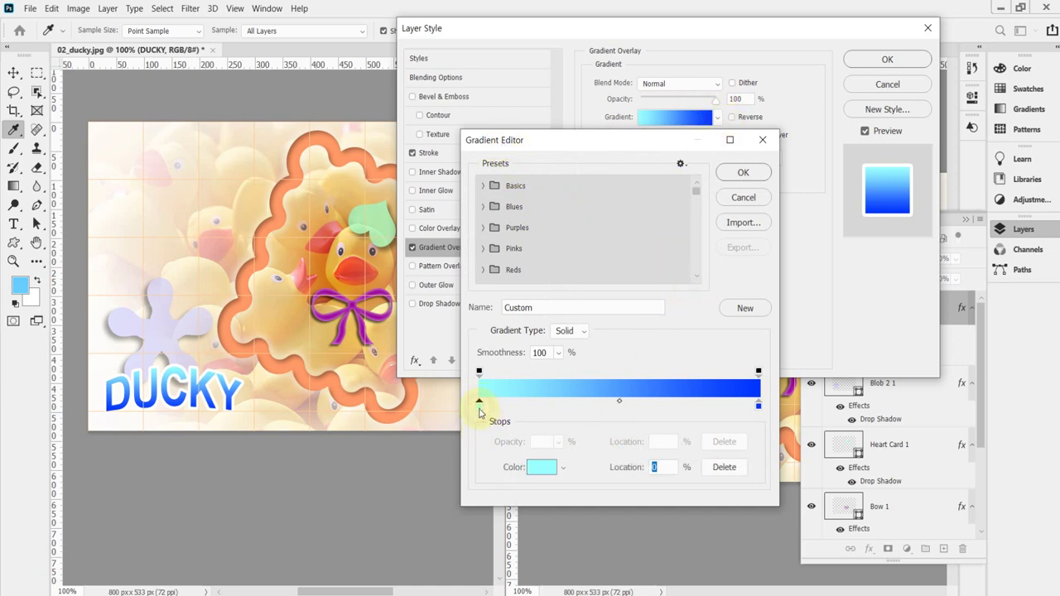
pyautogui.doubleClick(478, 403)
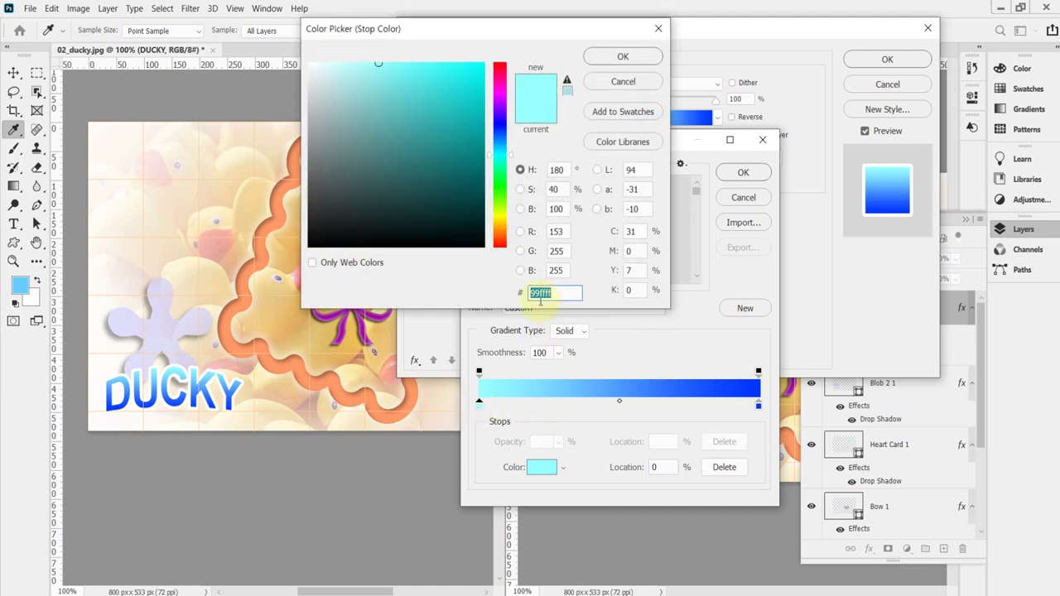
pyautogui.write('6cc')
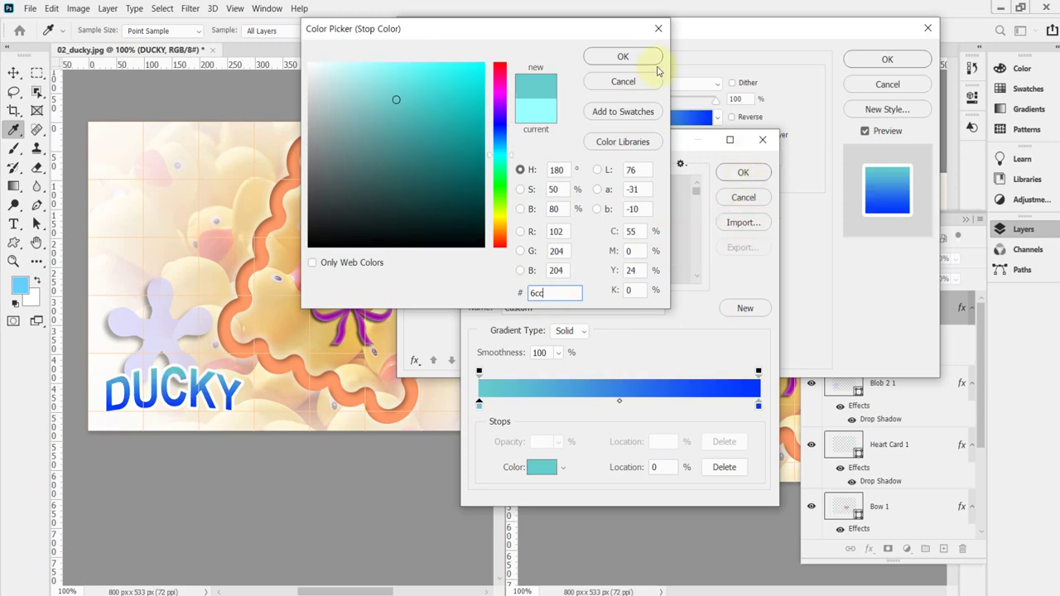
pyautogui.click(622, 56)
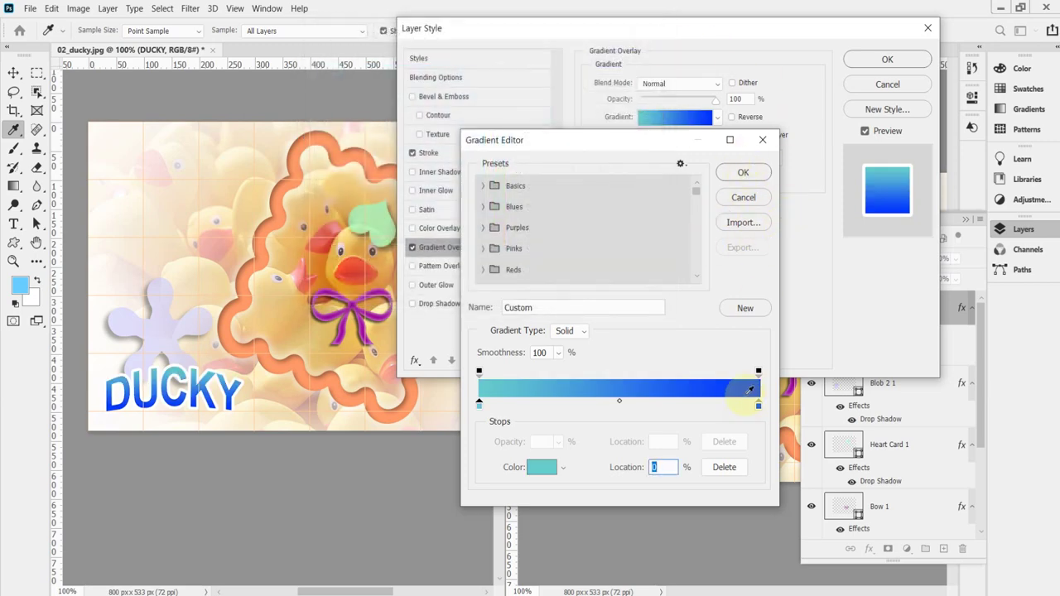
# - Set the overlay gradient's end color stop to #636 and accept the edited gradient
pyautogui.click(759, 405)
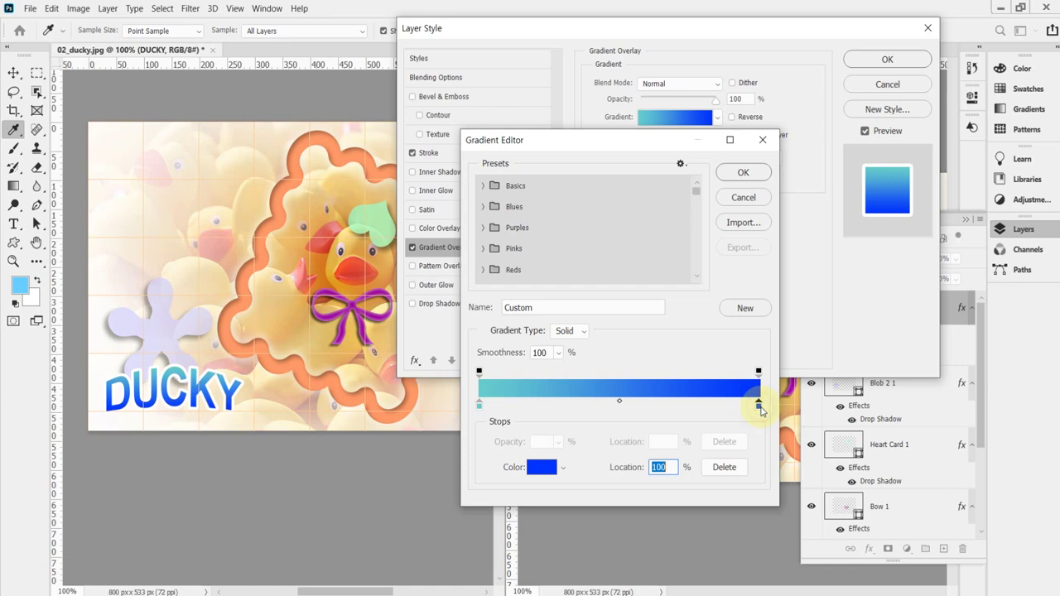
pyautogui.doubleClick(758, 405)
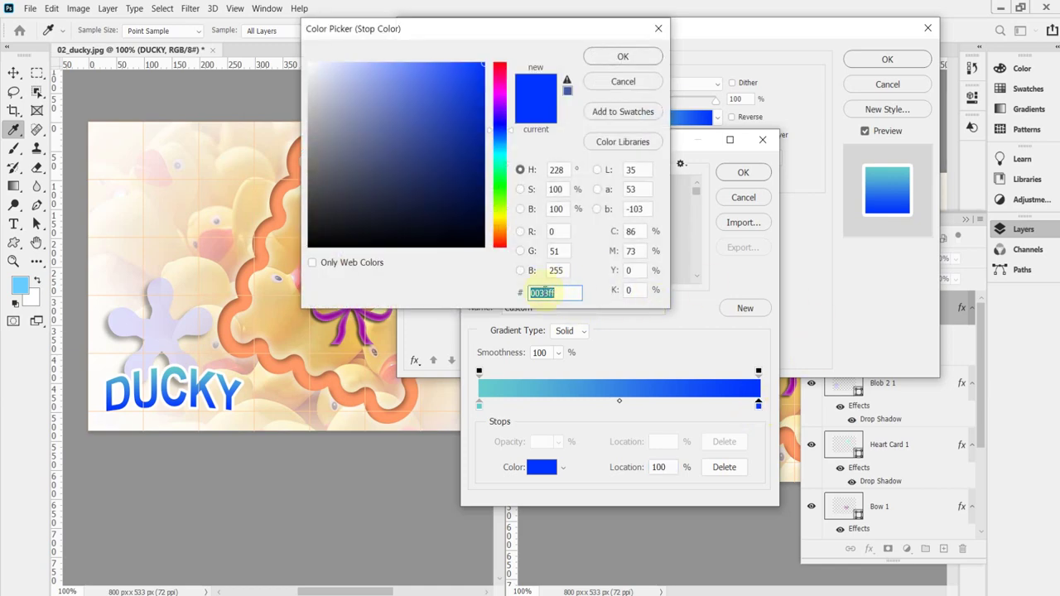
pyautogui.write('636')
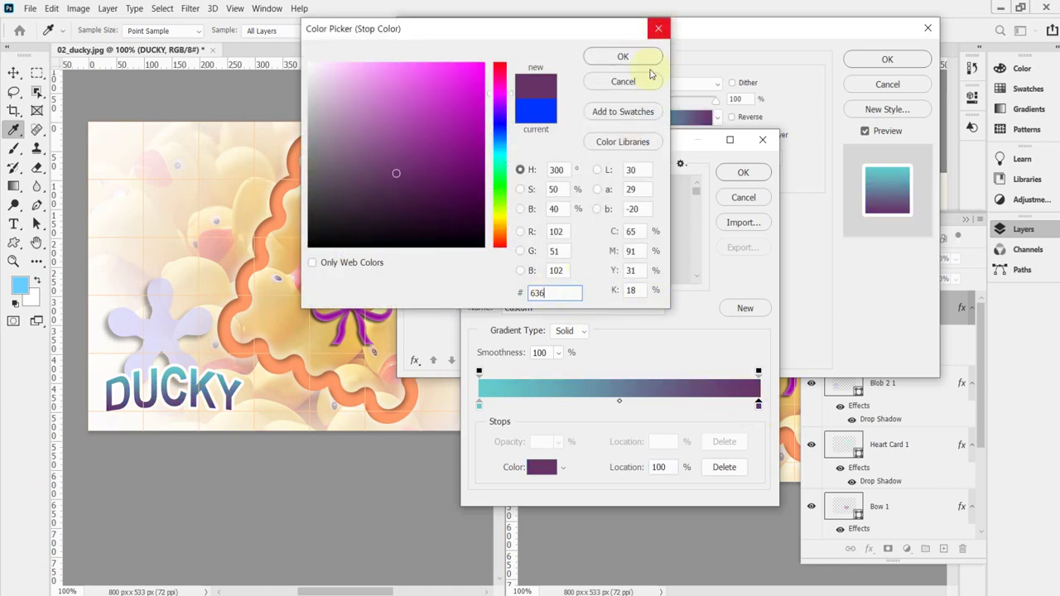
pyautogui.click(629, 57)
pyautogui.click(742, 174)
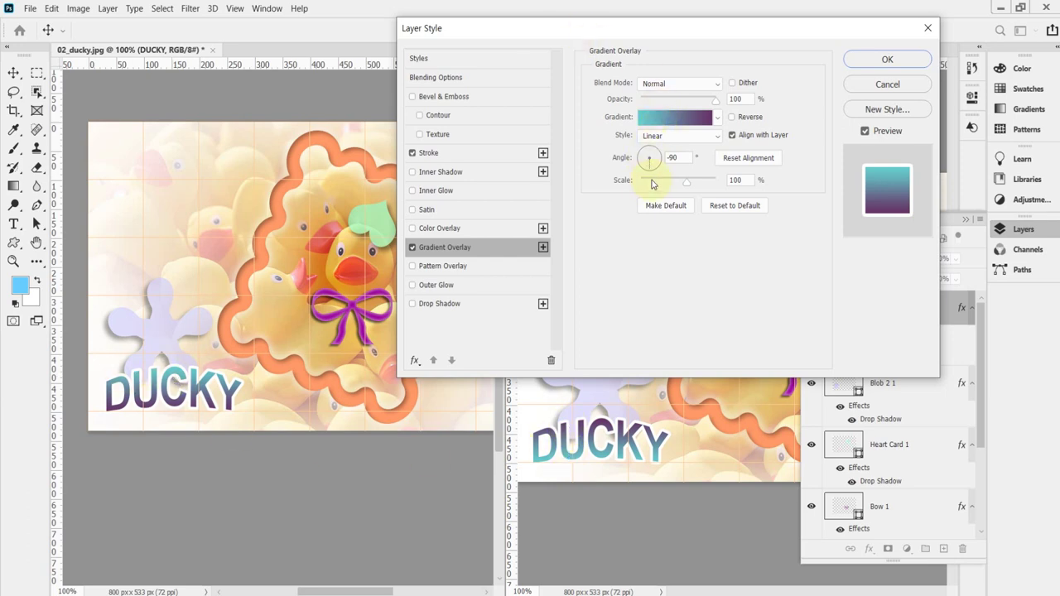
# - Set the gradient overlay angle to 90° and apply the layer style to the DUCKY text
pyautogui.click(650, 155)
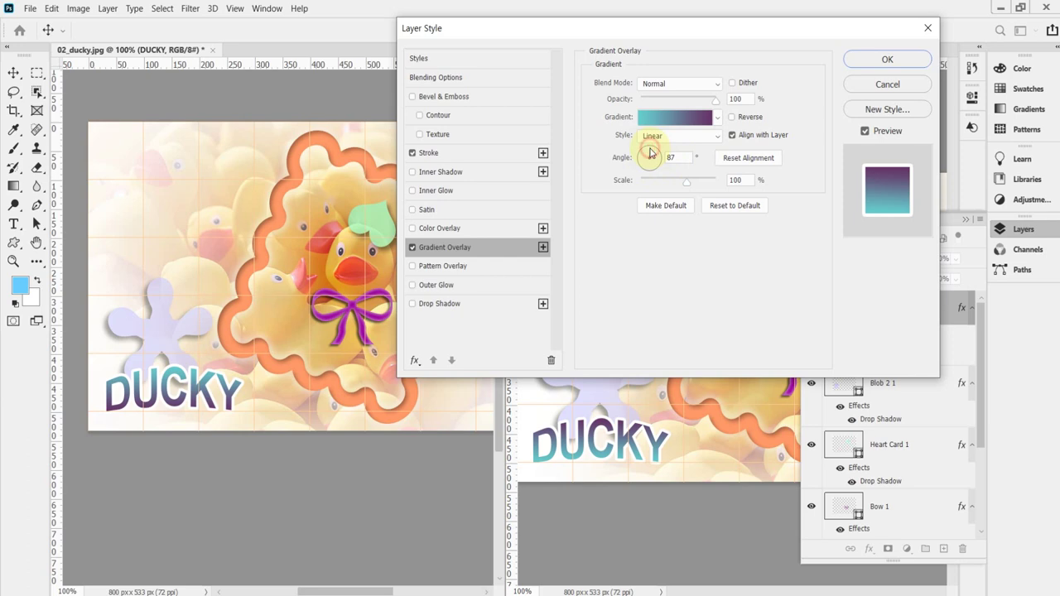
pyautogui.click(669, 158)
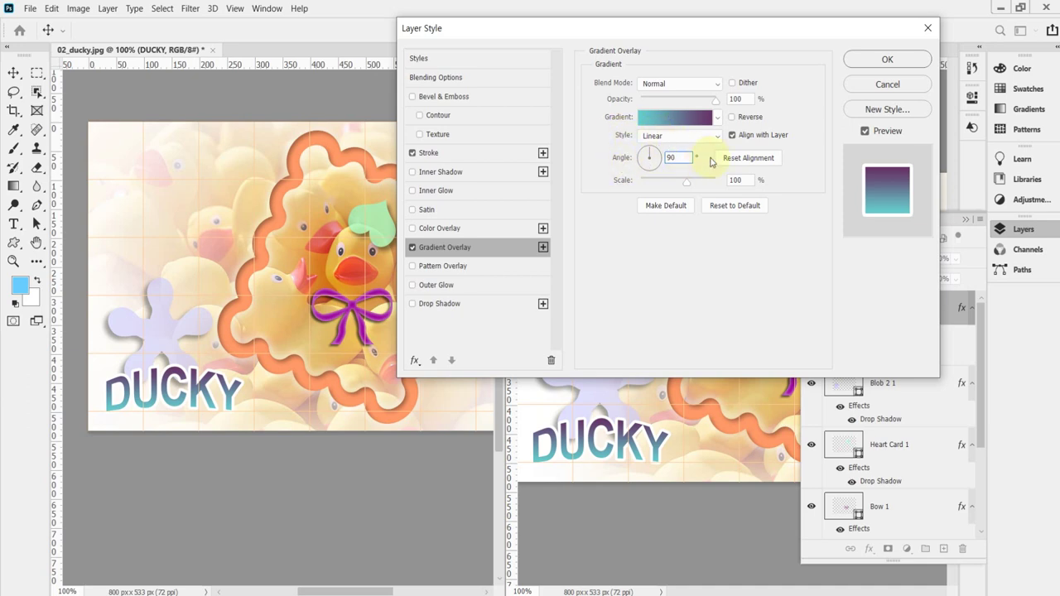
pyautogui.click(868, 64)
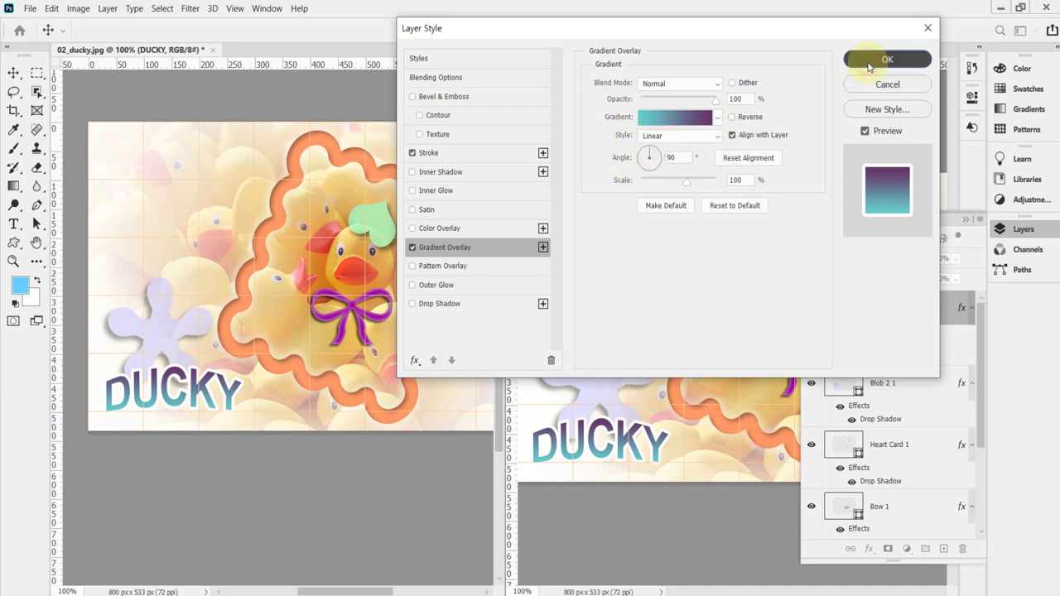